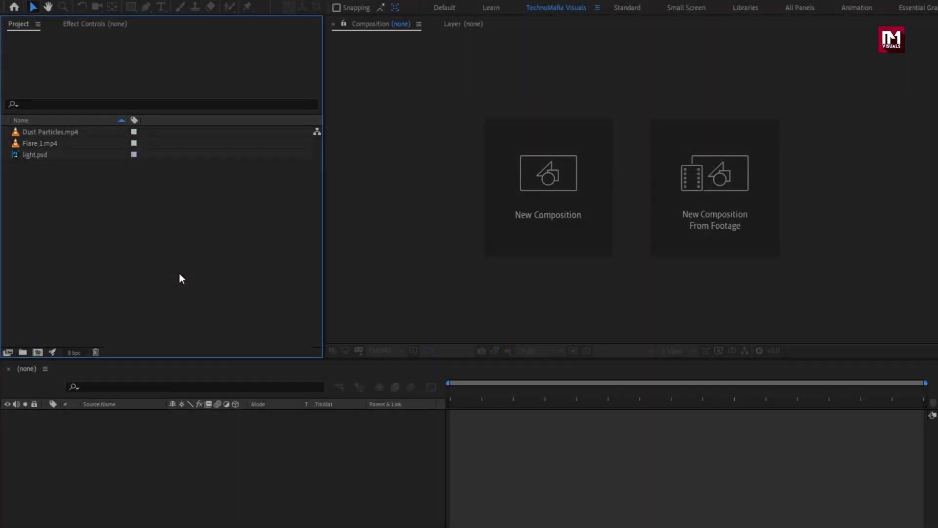
Step: Check the imported Dust Particles.mp4, Flare 1.mp4 and light.psd footage items in the project
{"action": "left_click", "coordinate": [61, 133]}
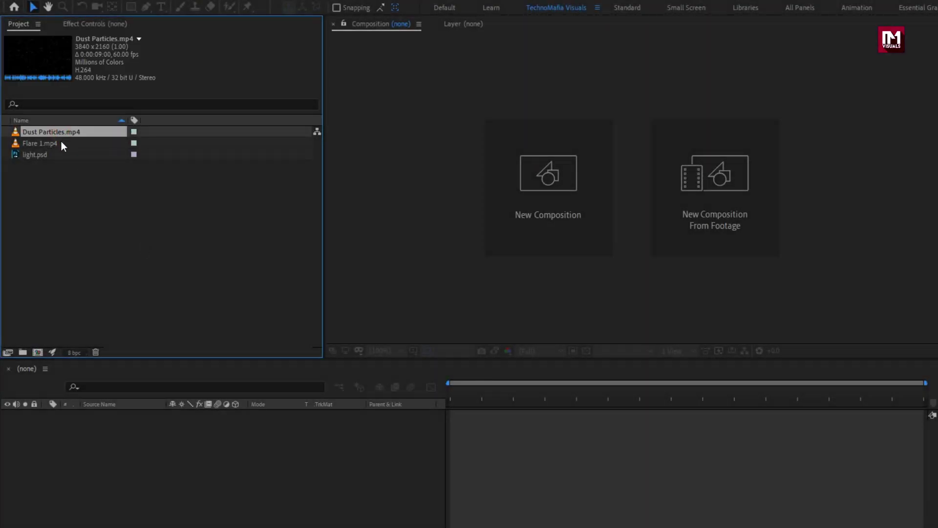
{"action": "left_click", "coordinate": [61, 142]}
{"action": "left_click", "coordinate": [62, 153]}
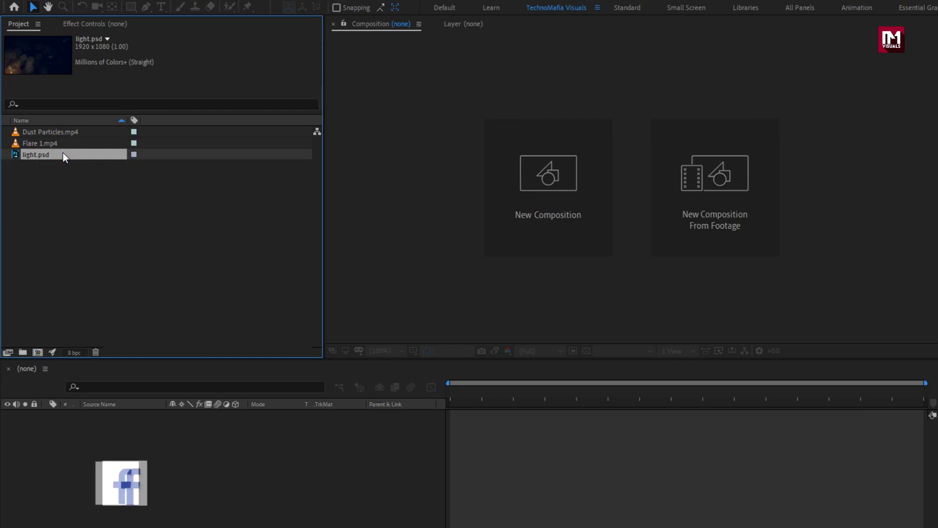
Step: Create a 1920 x 1080, 30 fps composition named Trailer_Title with a duration of 0:00:04:00
{"action": "key", "text": "ctrl+n"}
{"action": "left_click", "coordinate": [503, 201]}
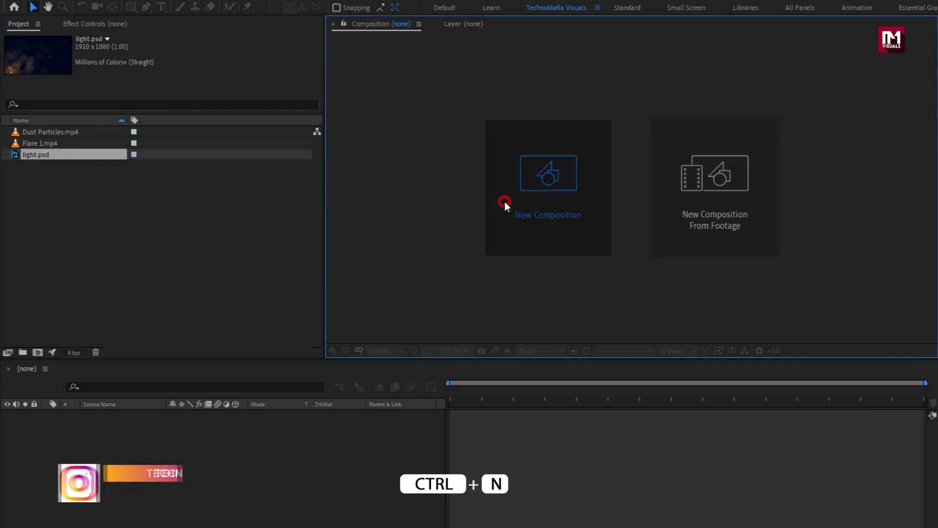
{"action": "type", "text": "Trailer"}
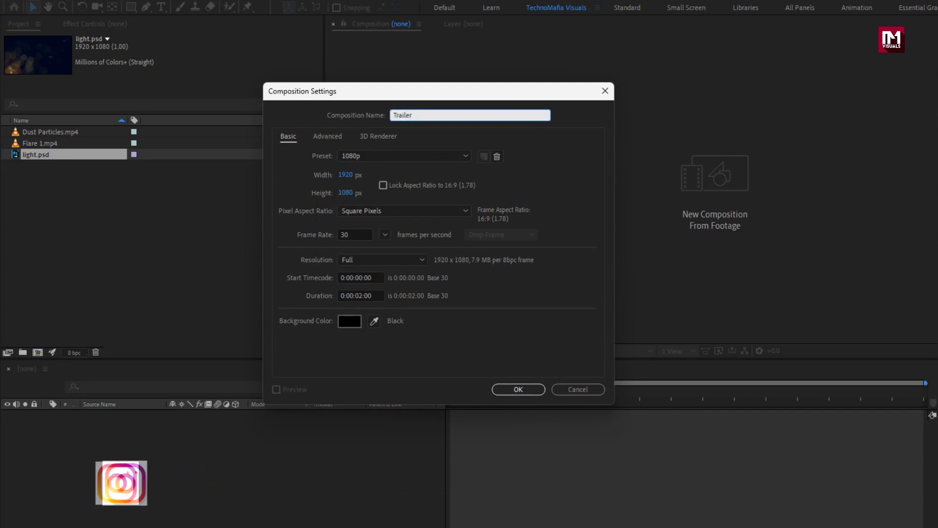
{"action": "type", "text": "_Title"}
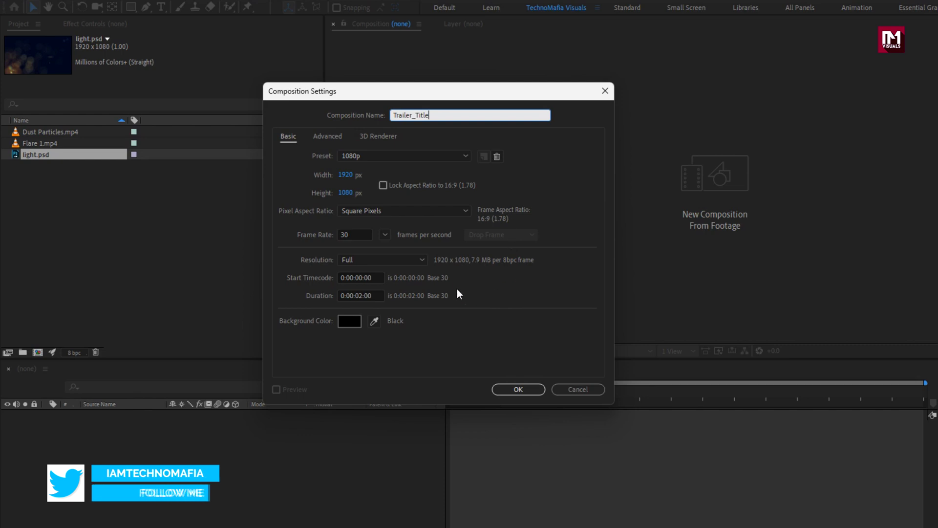
{"action": "left_click", "coordinate": [364, 295]}
{"action": "key", "text": "BackSpace"}
{"action": "type", "text": "4"}
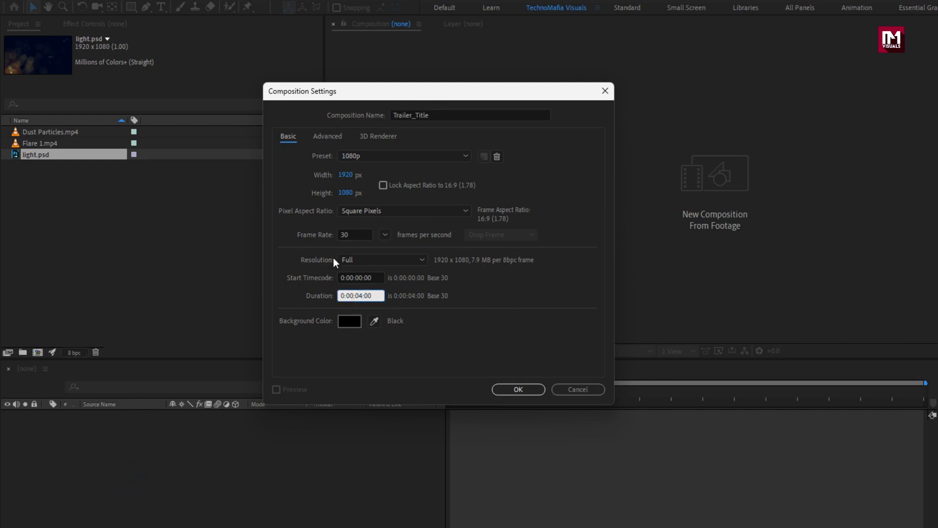
{"action": "left_click", "coordinate": [494, 387]}
Step: Add a black 1920 x 1080 solid layer named BG to the Trailer_Title composition
{"action": "right_click", "coordinate": [184, 425]}
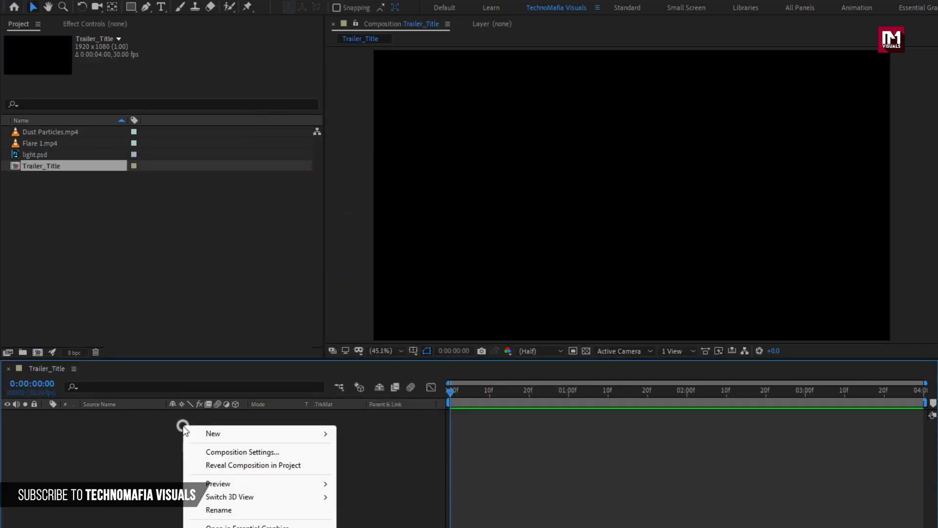
{"action": "mouse_move", "coordinate": [243, 433]}
{"action": "left_click", "coordinate": [379, 462]}
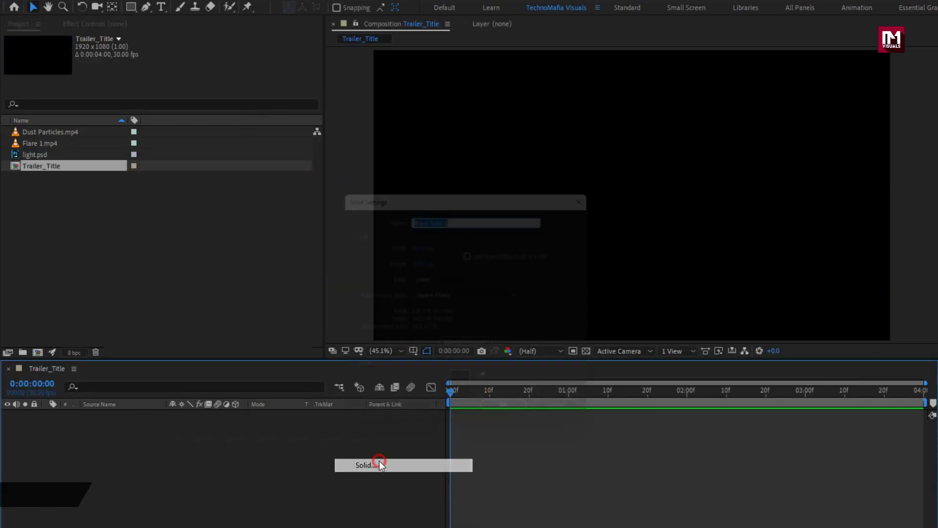
{"action": "type", "text": "BG"}
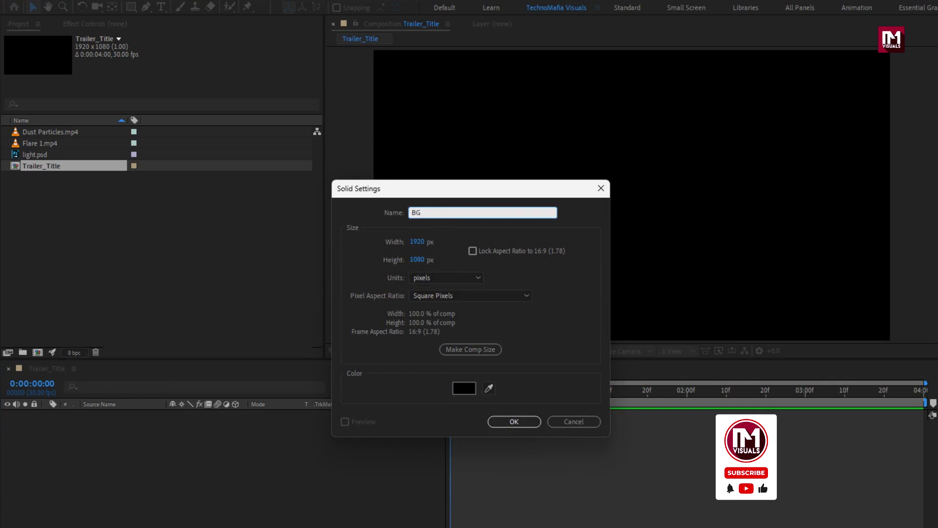
{"action": "left_click", "coordinate": [510, 423]}
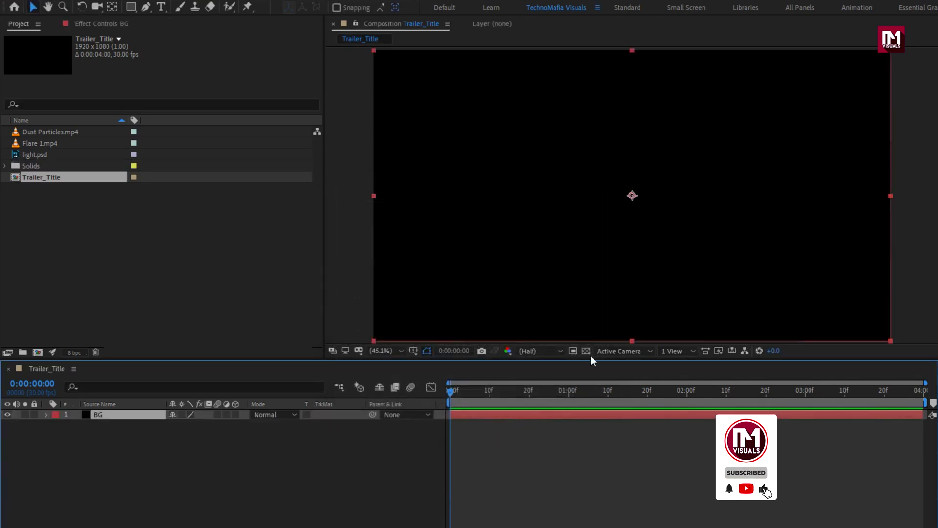
Step: Find the Gradient Ramp effect and apply it to the BG solid
{"action": "left_click", "coordinate": [840, 39]}
{"action": "type", "text": "ra"}
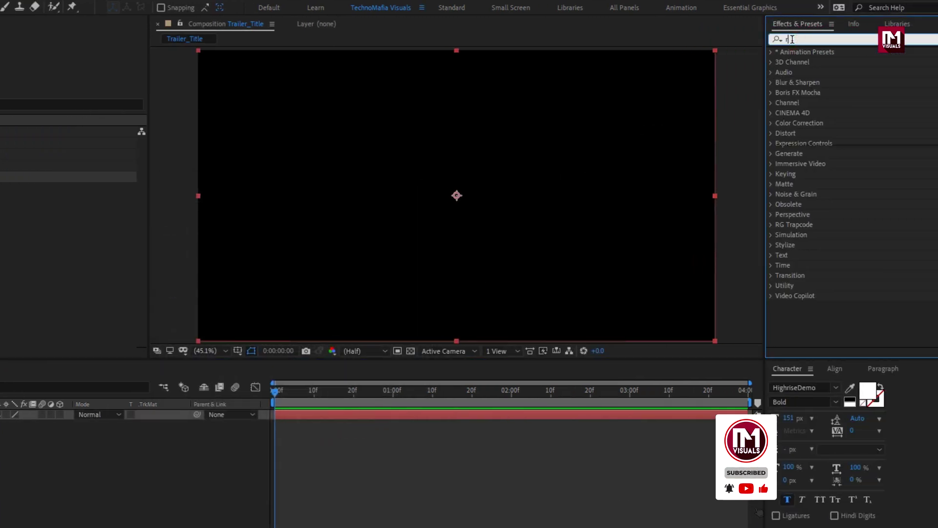
{"action": "type", "text": "mp"}
{"action": "left_click_drag", "start_coordinate": [827, 63], "coordinate": [522, 188]}
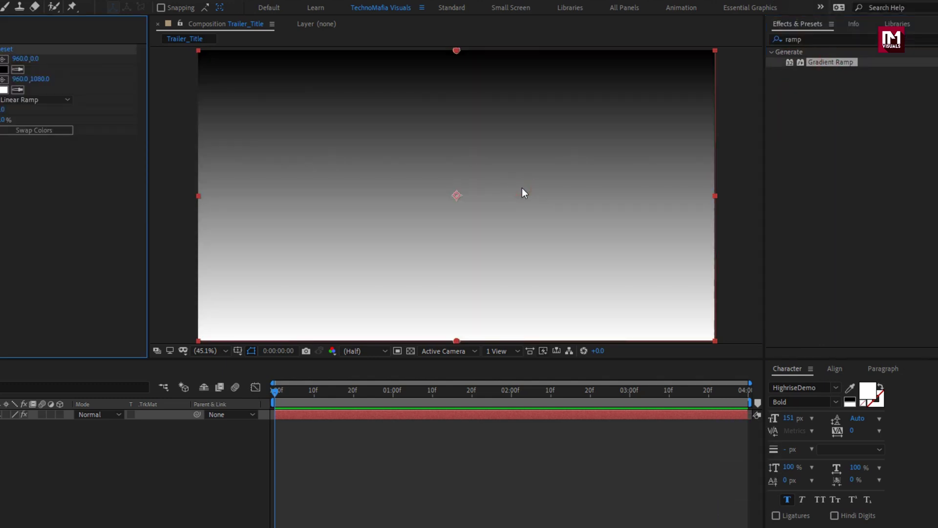
Step: Set the Gradient Ramp's start color to dark blue 041234
{"action": "left_click", "coordinate": [4, 69]}
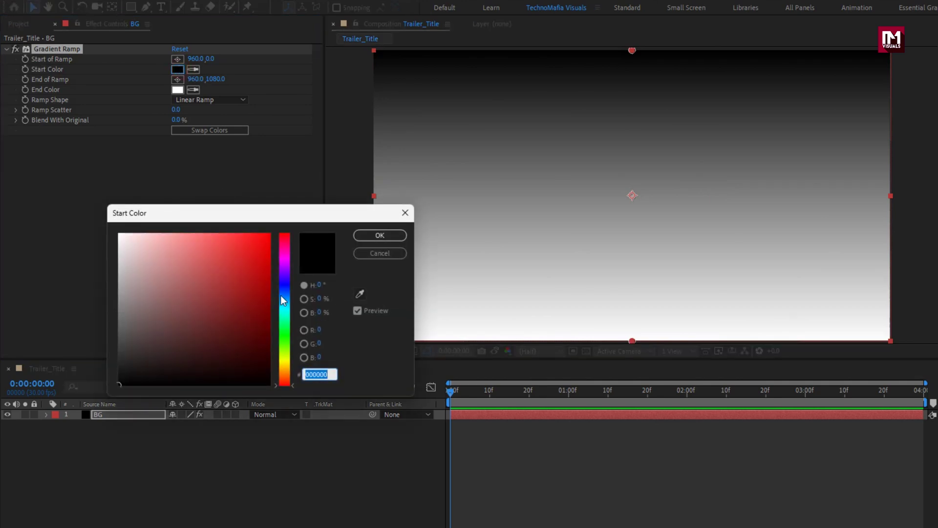
{"action": "left_click_drag", "start_coordinate": [281, 296], "coordinate": [284, 293]}
{"action": "left_click", "coordinate": [260, 350]}
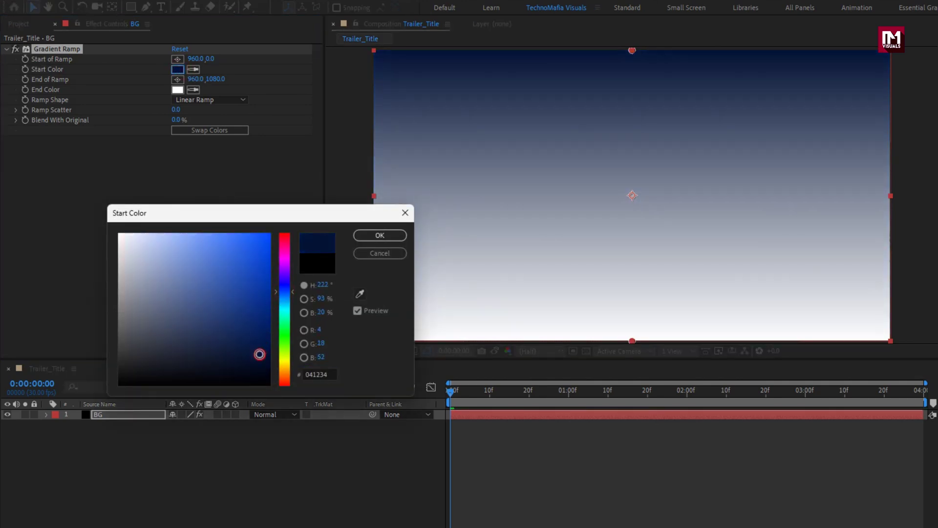
{"action": "left_click", "coordinate": [361, 235]}
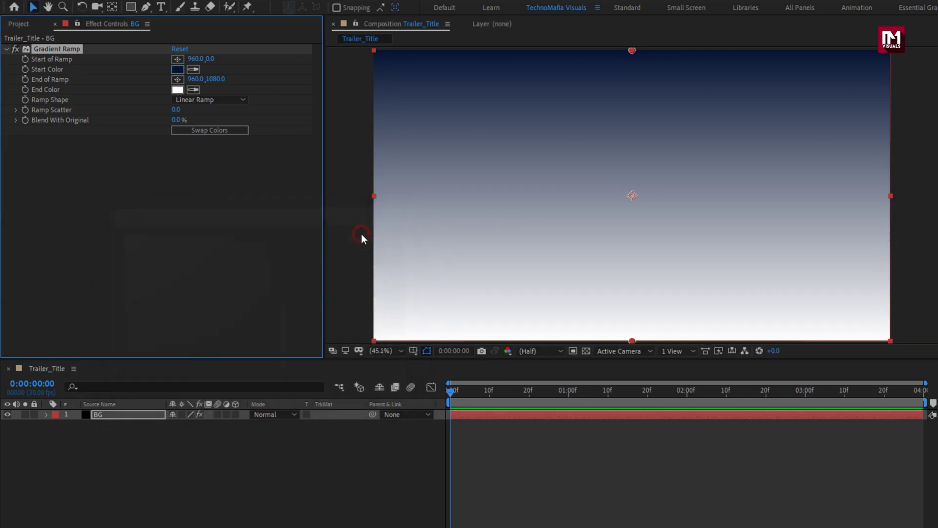
Step: Set the Gradient Ramp's end color to a very dark purple, 0C0415
{"action": "left_click", "coordinate": [178, 89]}
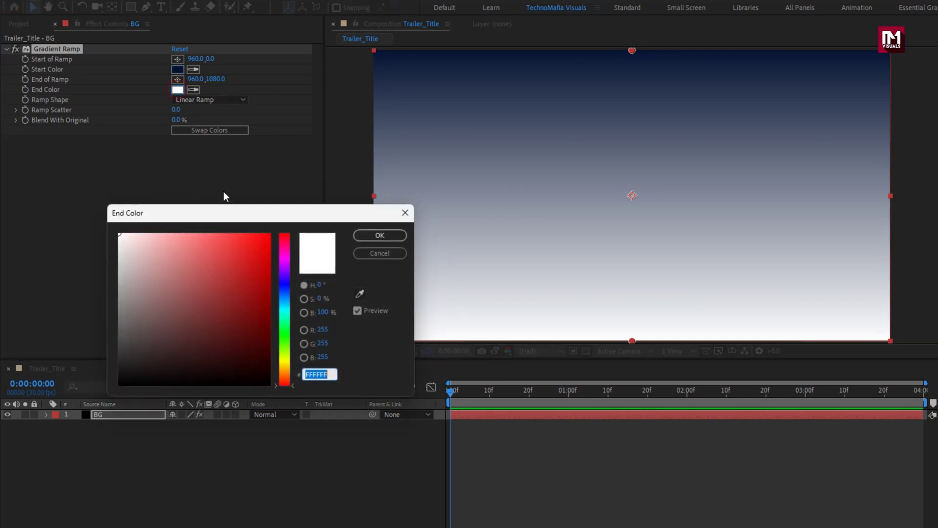
{"action": "left_click_drag", "start_coordinate": [281, 285], "coordinate": [281, 273]}
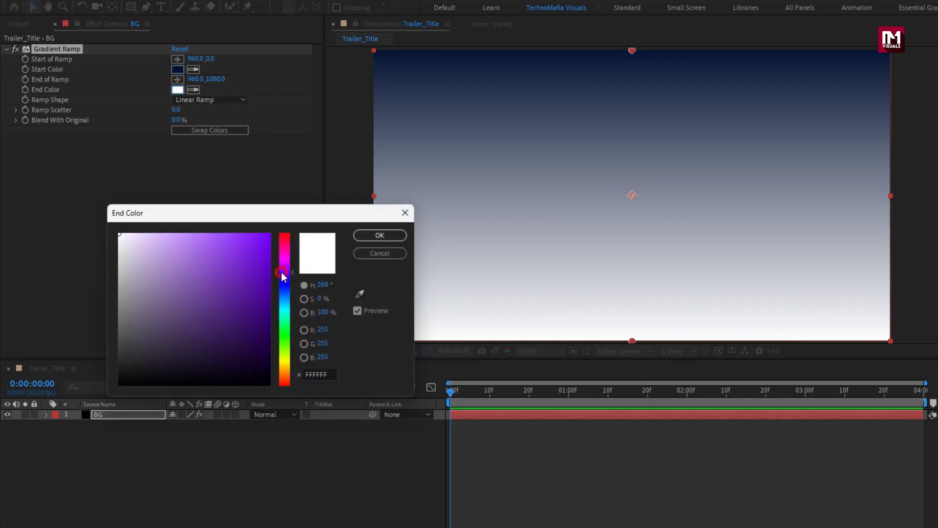
{"action": "left_click", "coordinate": [253, 360]}
{"action": "left_click_drag", "start_coordinate": [253, 361], "coordinate": [247, 372]}
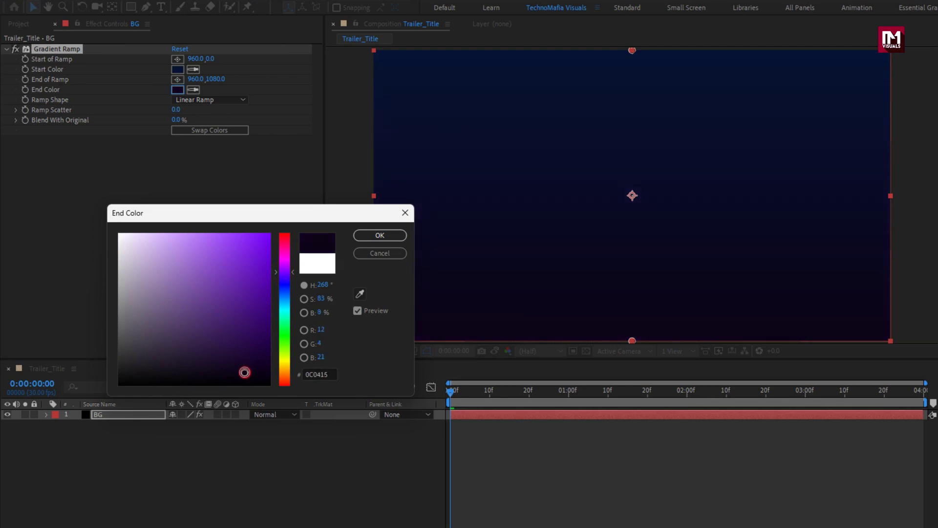
{"action": "left_click", "coordinate": [367, 235]}
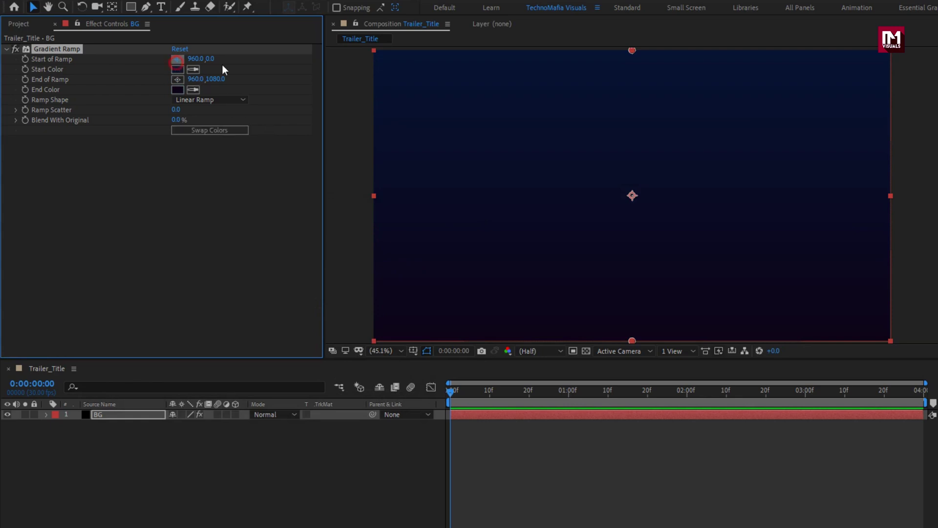
Step: Place the Start of Ramp point outside the frame's upper-left corner at about -153, 2 and keyframe it at the first frame
{"action": "left_click", "coordinate": [336, 52]}
{"action": "left_click_drag", "start_coordinate": [331, 50], "coordinate": [330, 50]}
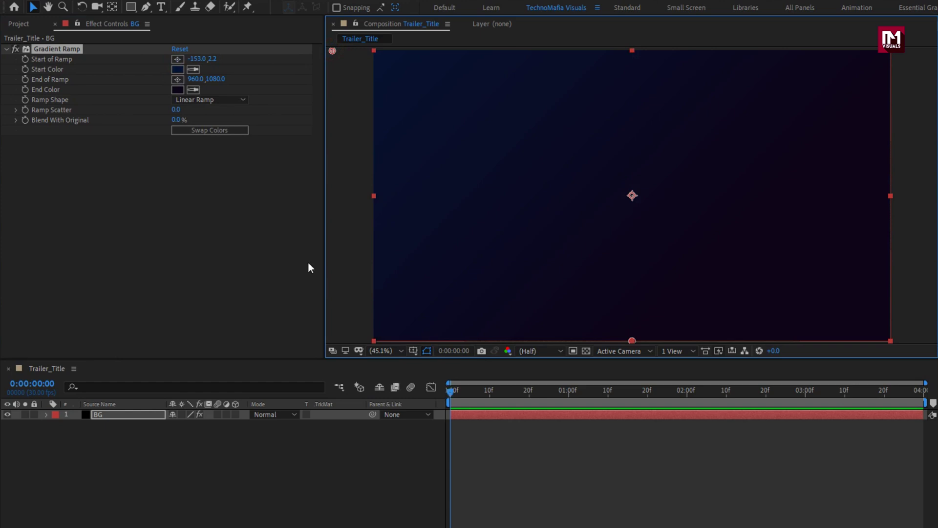
{"action": "left_click", "coordinate": [27, 60]}
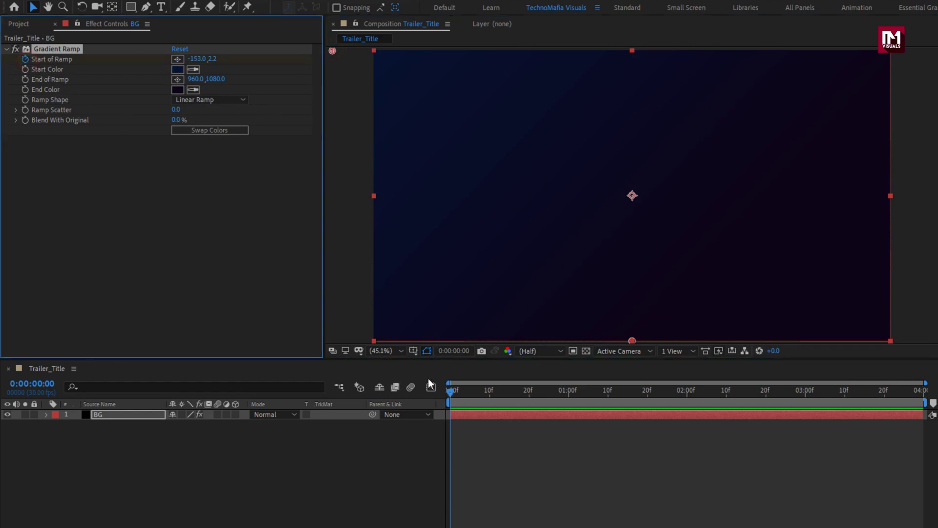
Step: Keyframe the Start of Ramp past the frame's upper-right corner at about 2025, -40 at 0:00:03:29, and scrub through the gradient animation
{"action": "left_click_drag", "start_coordinate": [451, 389], "coordinate": [923, 395]}
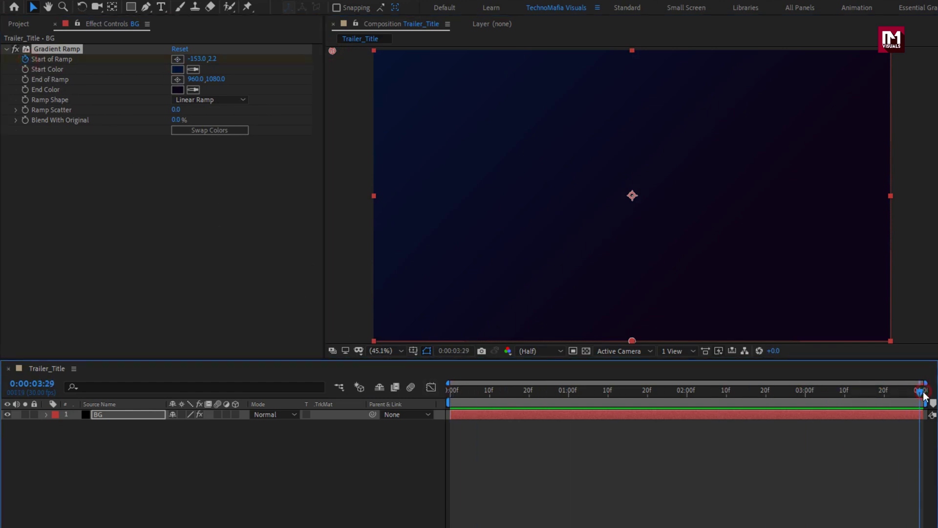
{"action": "left_click_drag", "start_coordinate": [331, 50], "coordinate": [491, 48]}
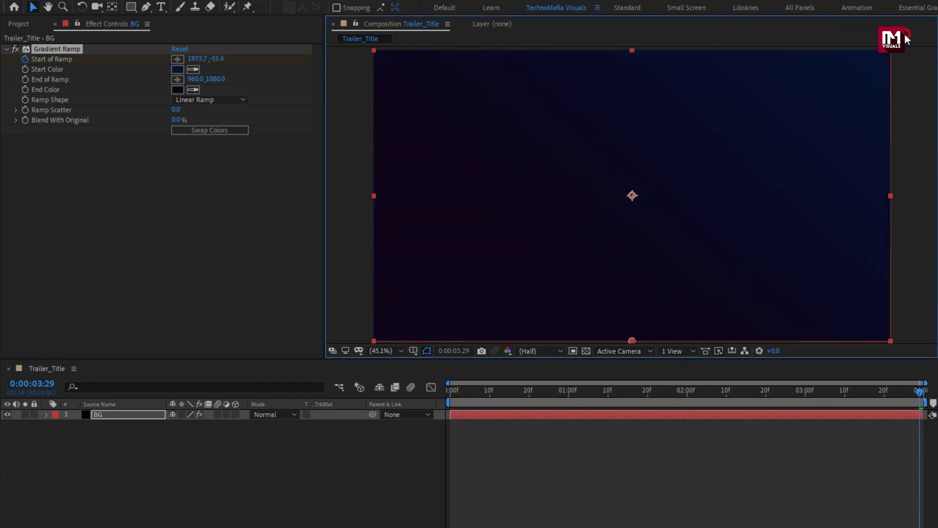
{"action": "left_click_drag", "start_coordinate": [920, 392], "coordinate": [626, 401]}
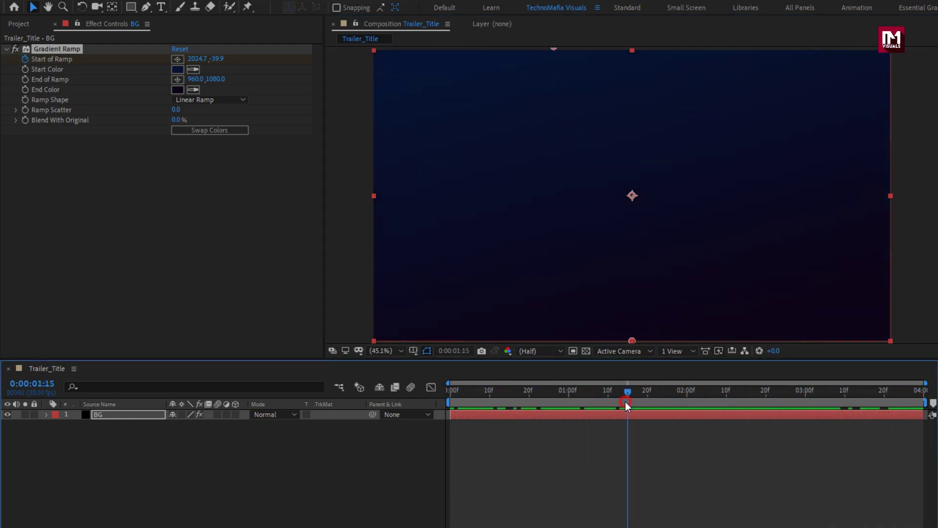
Step: Set the Gradient Ramp's Ramp Scatter to 500
{"action": "left_click", "coordinate": [175, 110]}
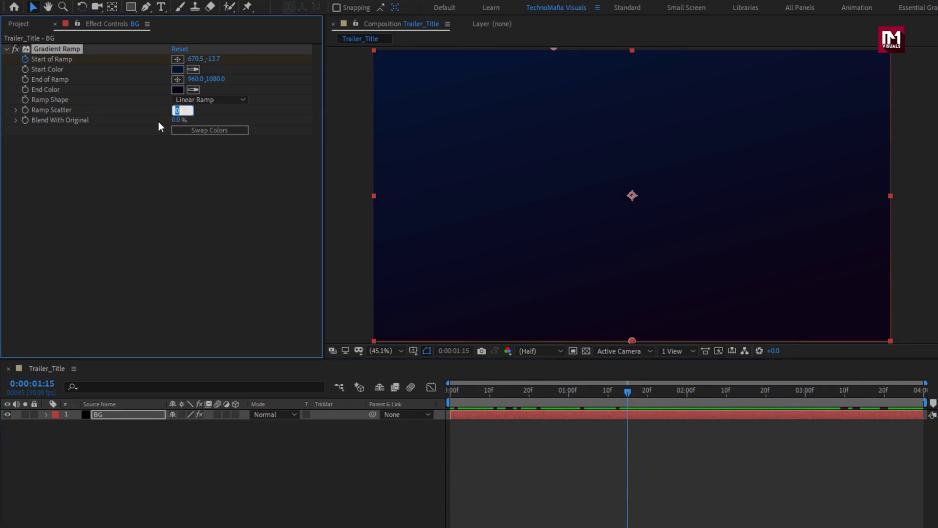
{"action": "type", "text": "500"}
{"action": "key", "text": "Return"}
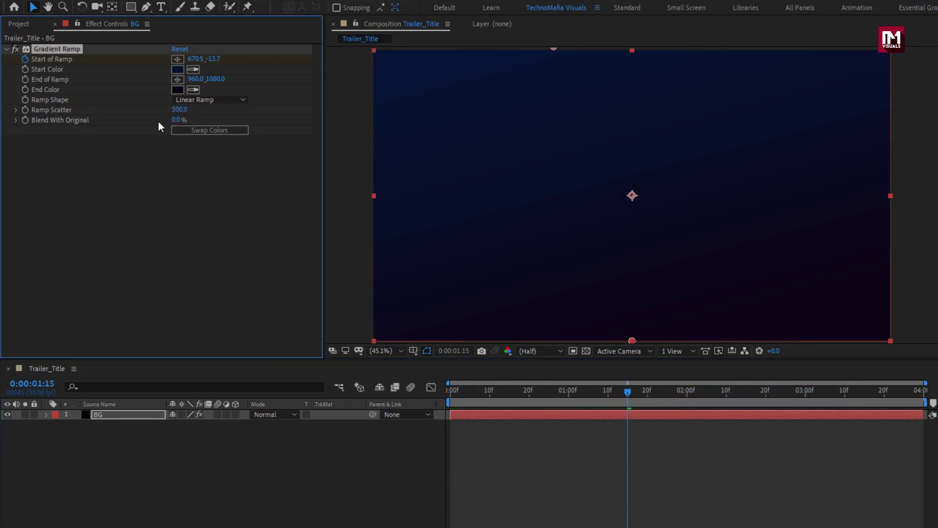
Step: Add a black 1920 x 1080 solid layer named Noise above the BG layer
{"action": "left_click", "coordinate": [175, 443]}
{"action": "right_click", "coordinate": [172, 439]}
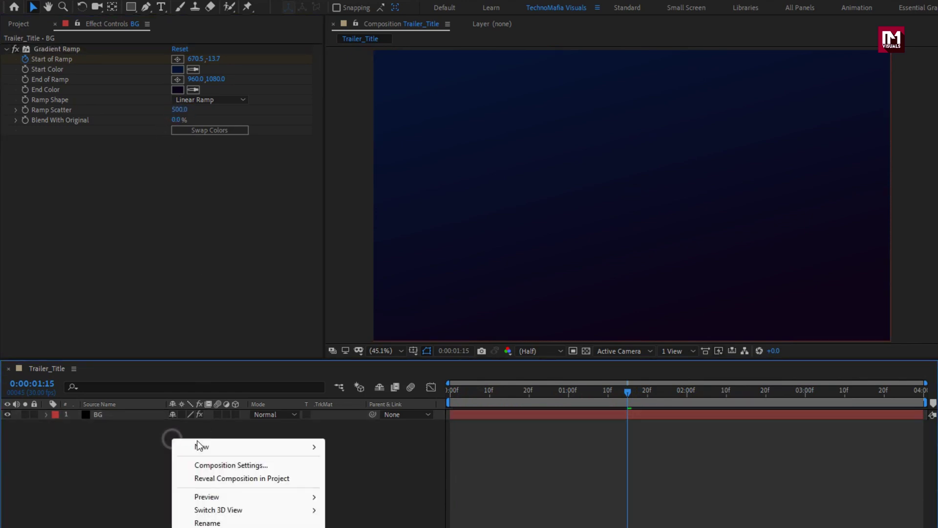
{"action": "mouse_move", "coordinate": [255, 447]}
{"action": "left_click", "coordinate": [360, 479]}
{"action": "type", "text": "No"}
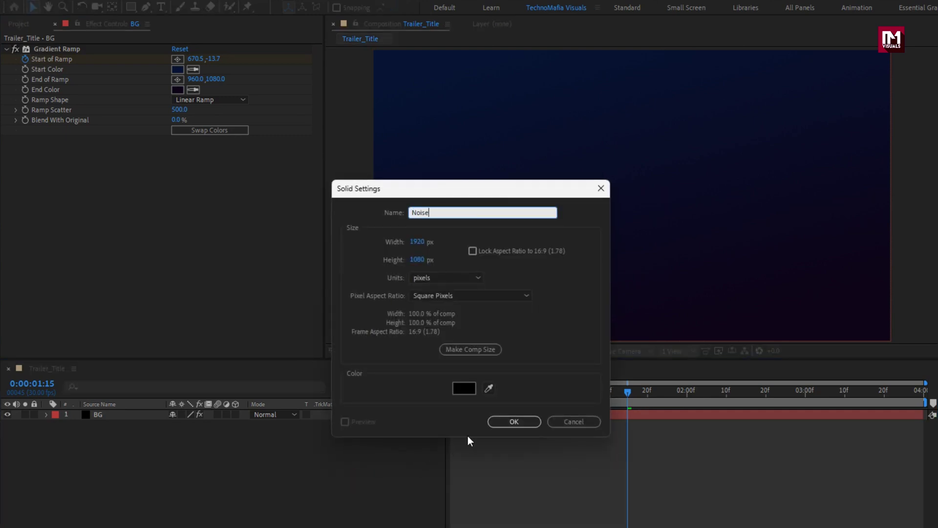
{"action": "type", "text": "ise"}
{"action": "left_click", "coordinate": [500, 422]}
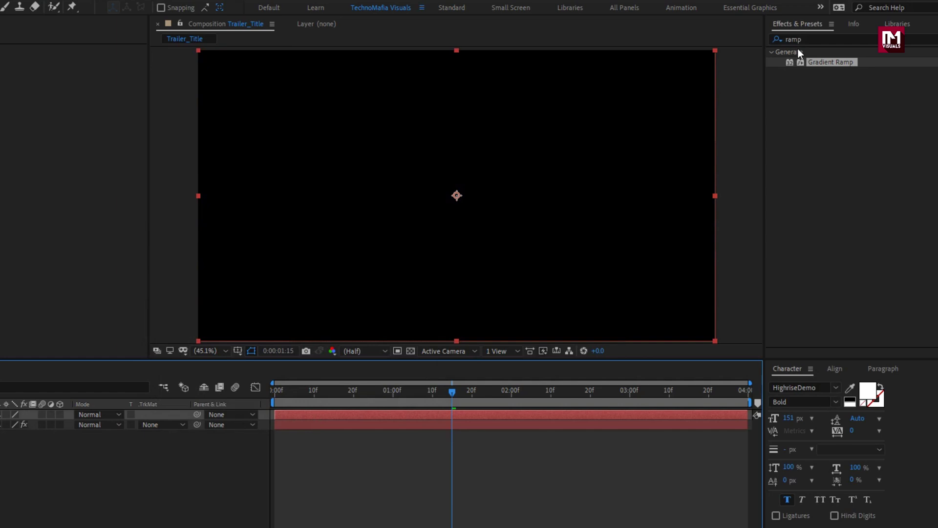
Step: Find the Fractal Noise effect and apply it to the Noise solid
{"action": "left_click", "coordinate": [779, 39]}
{"action": "type", "text": "frac"}
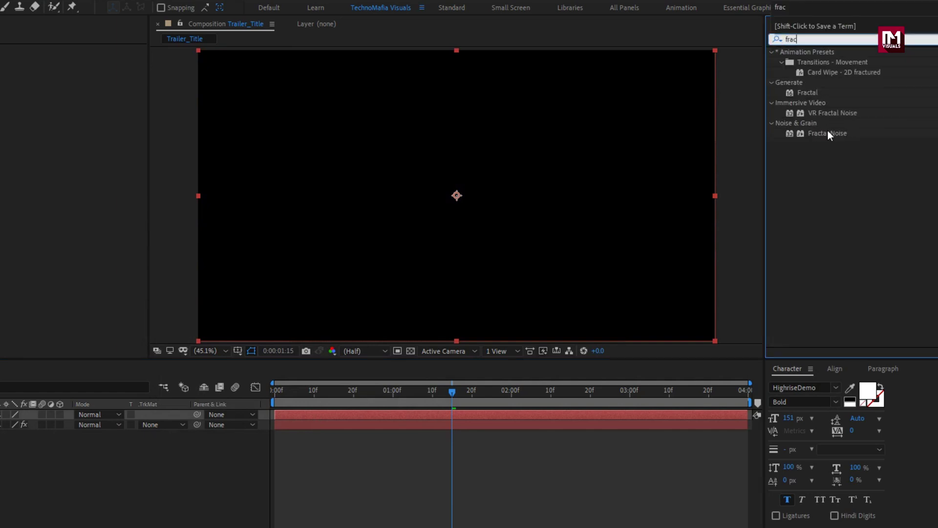
{"action": "left_click_drag", "start_coordinate": [827, 133], "coordinate": [515, 169]}
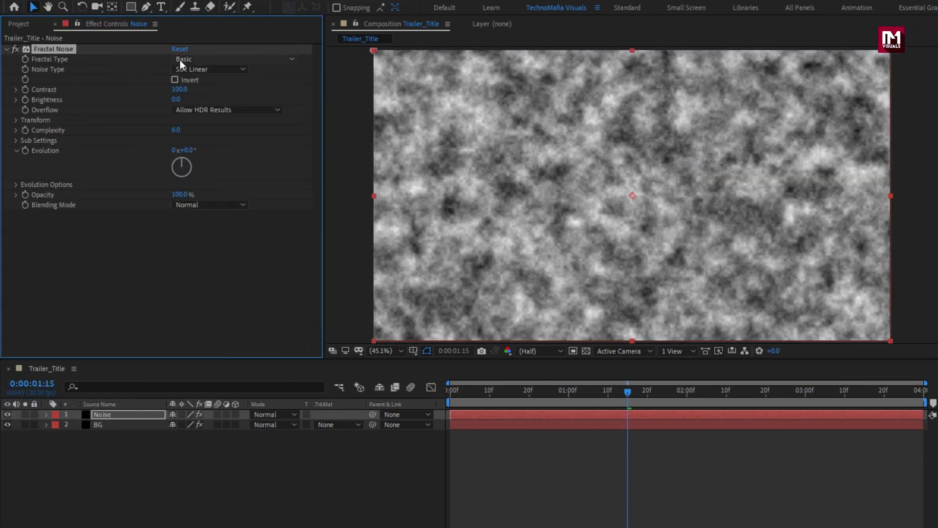
Step: Configure the Fractal Noise with the Terrain fractal type, Spline noise type and a contrast of 25
{"action": "left_click", "coordinate": [37, 59]}
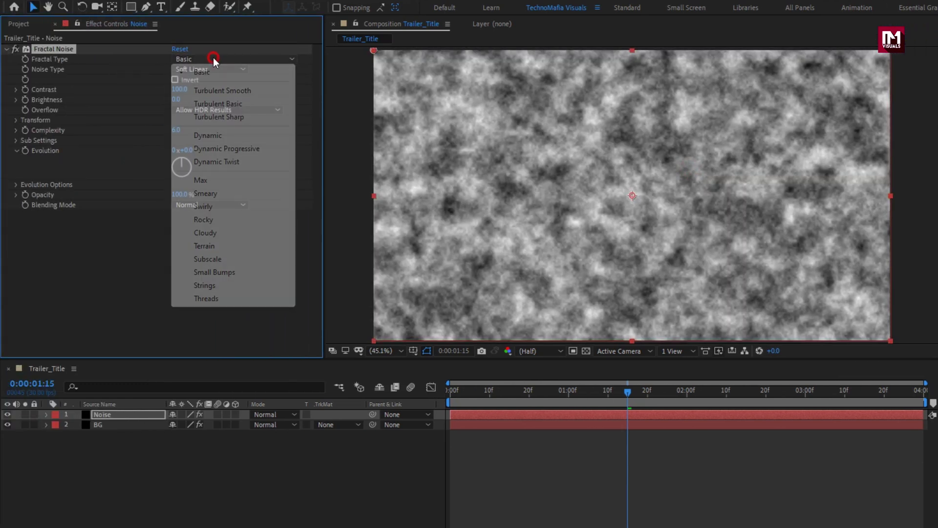
{"action": "left_click", "coordinate": [229, 244]}
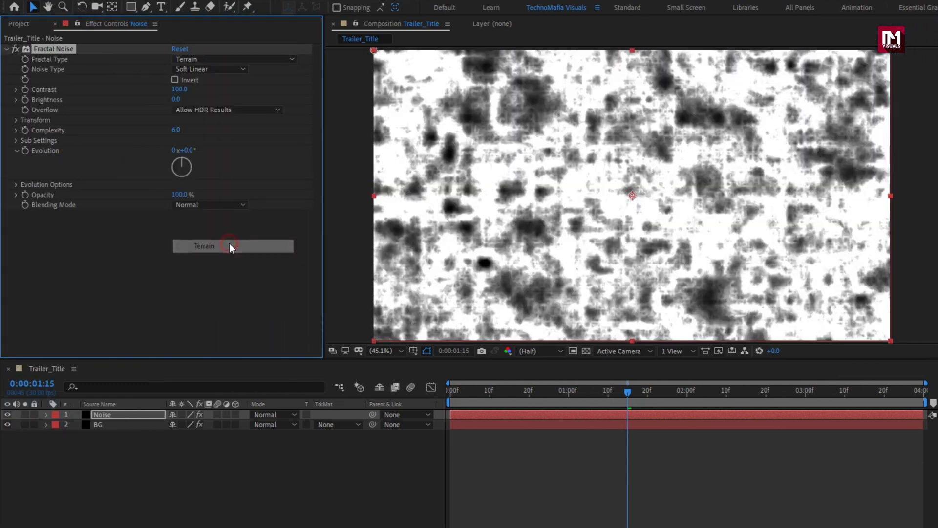
{"action": "left_click", "coordinate": [210, 70]}
{"action": "left_click", "coordinate": [209, 121]}
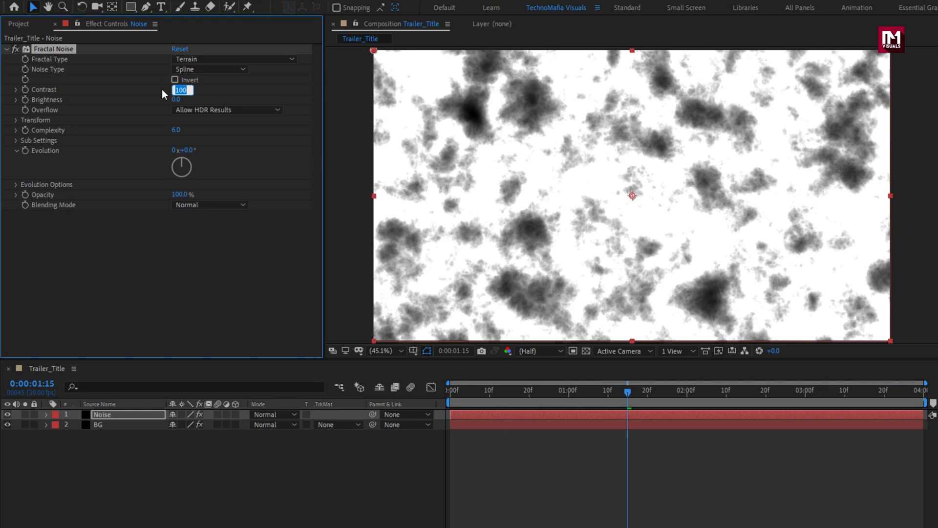
{"action": "type", "text": "25"}
{"action": "key", "text": "Return"}
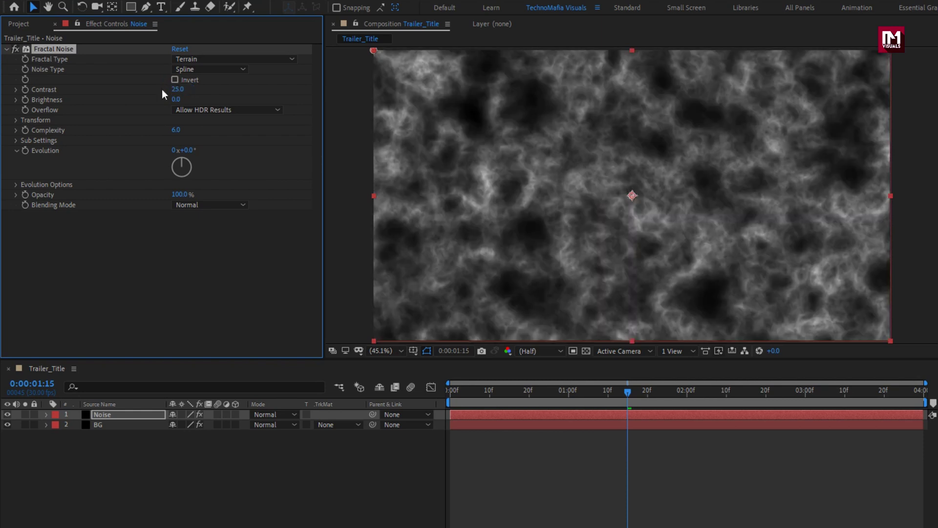
Step: Set the Fractal Noise brightness to -10
{"action": "left_click", "coordinate": [176, 100]}
{"action": "type", "text": "-10"}
{"action": "key", "text": "Return"}
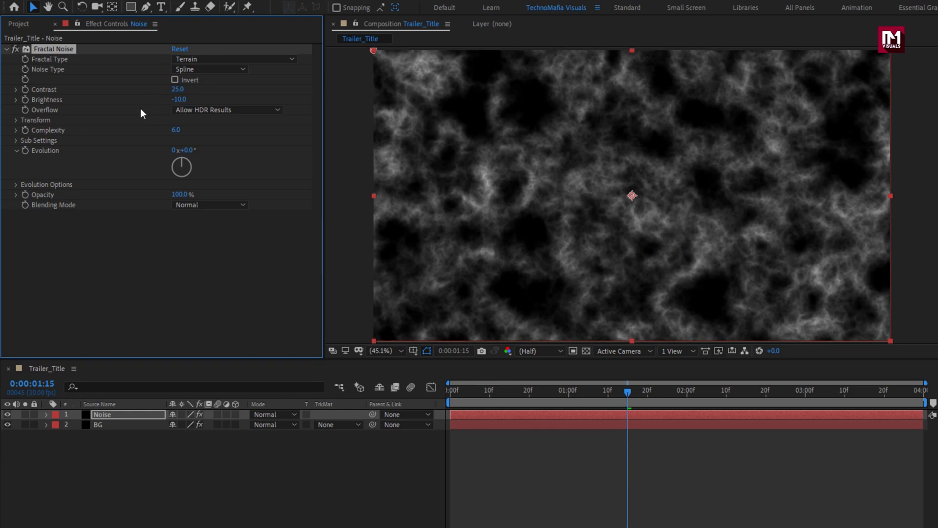
Step: Keyframe the Fractal Noise's Offset Turbulence to drift horizontally to the right from 0:00:00:00 to 0:00:03:29
{"action": "left_click", "coordinate": [15, 119]}
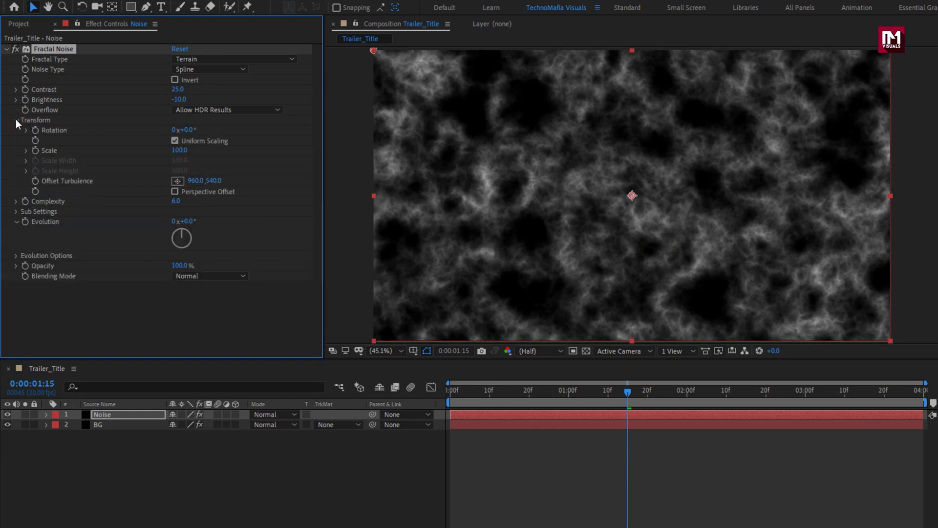
{"action": "left_click", "coordinate": [450, 389]}
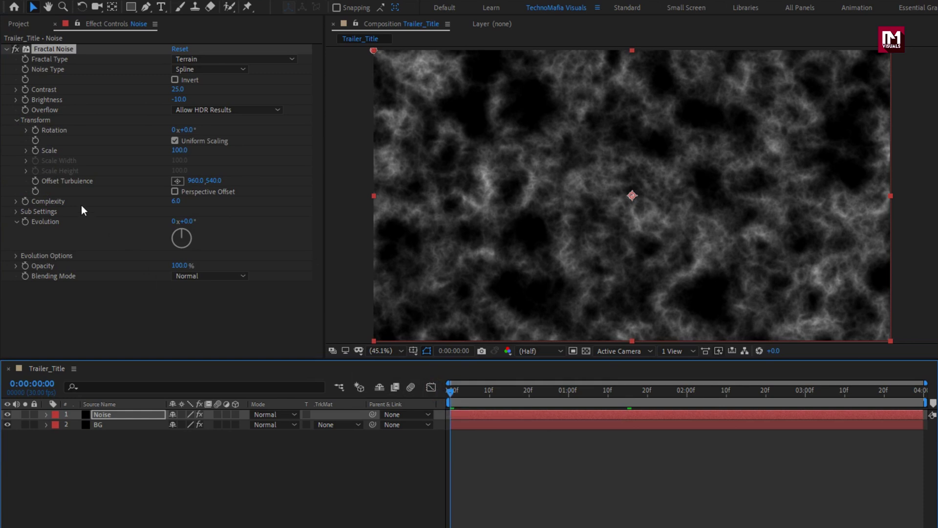
{"action": "left_click", "coordinate": [36, 181]}
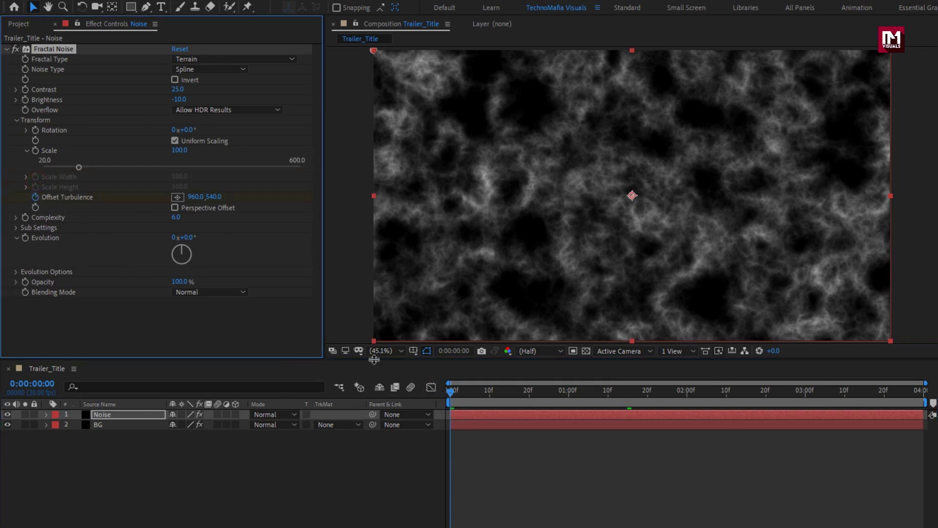
{"action": "left_click_drag", "start_coordinate": [608, 390], "coordinate": [921, 398]}
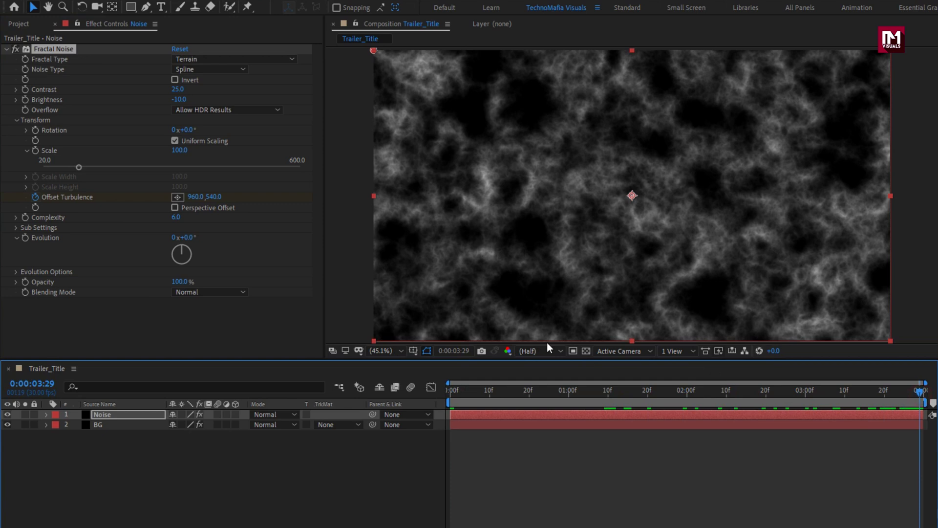
{"action": "left_click_drag", "start_coordinate": [194, 202], "coordinate": [773, 199]}
{"action": "left_click_drag", "start_coordinate": [459, 393], "coordinate": [542, 380]}
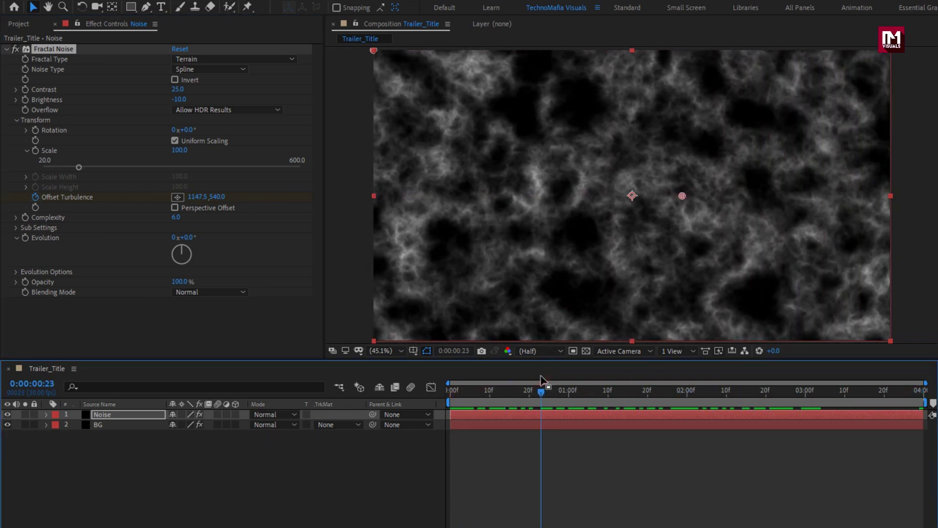
Step: Set the Fractal Noise complexity to 20
{"action": "left_click", "coordinate": [176, 219]}
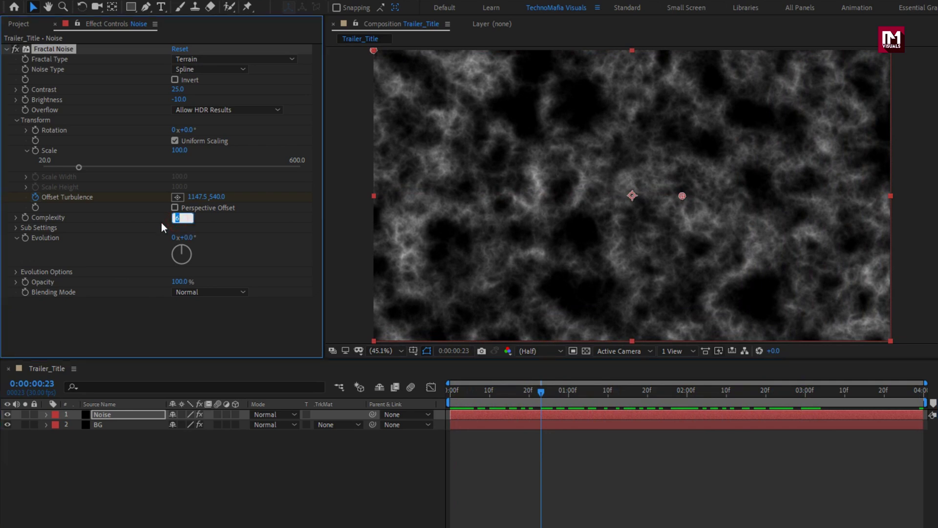
{"action": "type", "text": "20"}
{"action": "key", "text": "Return"}
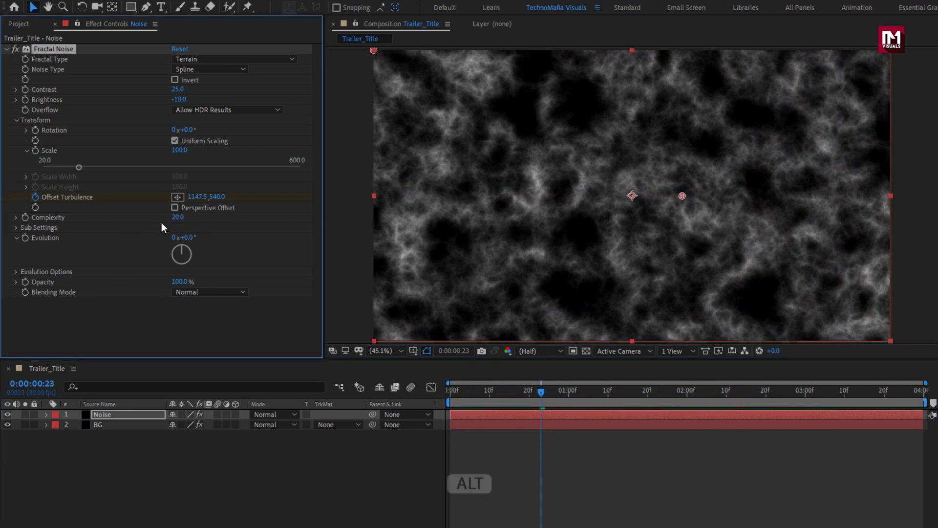
Step: Drive the Fractal Noise's Evolution with the expression time*80
{"action": "left_click", "coordinate": [25, 239], "text": "alt"}
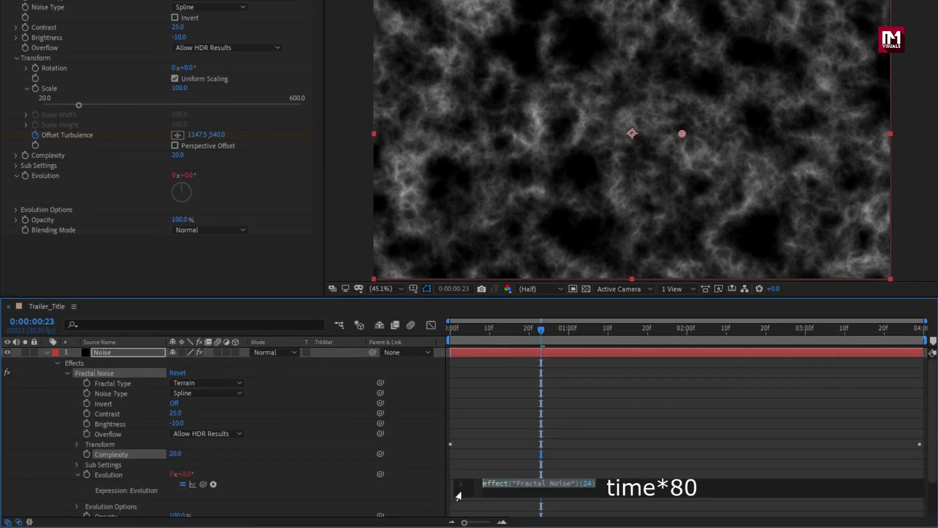
{"action": "type", "text": "time"}
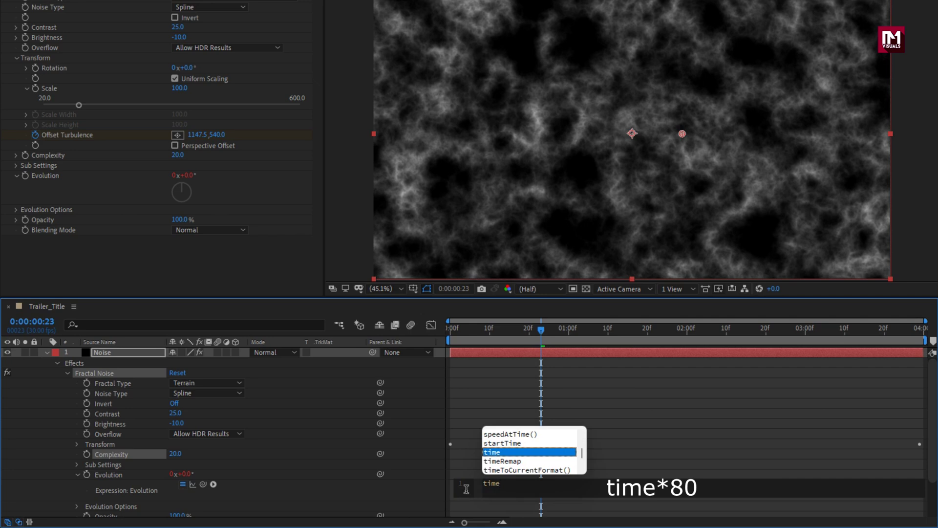
{"action": "type", "text": "*80"}
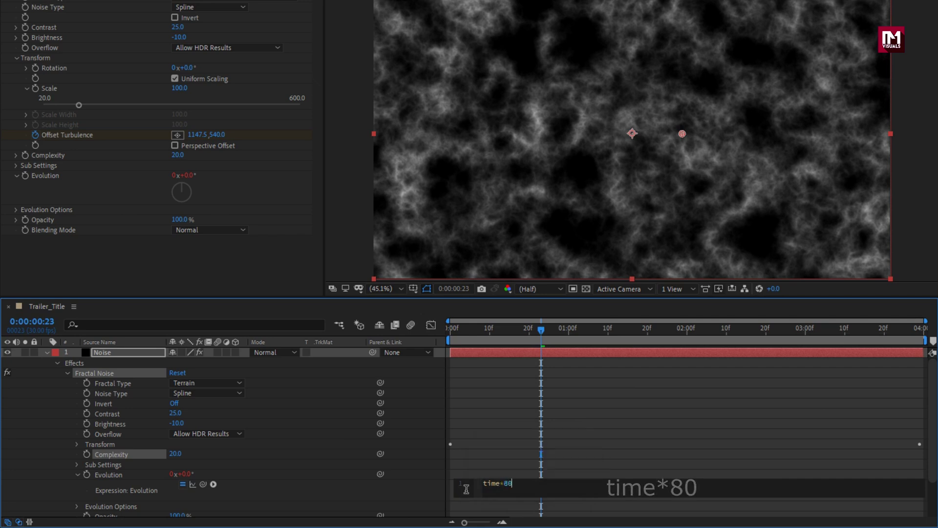
{"action": "left_click", "coordinate": [467, 493]}
{"action": "mouse_move", "coordinate": [453, 335]}
{"action": "left_mouse_down"}
{"action": "mouse_move", "coordinate": [828, 334]}
{"action": "mouse_move", "coordinate": [450, 334]}
{"action": "left_mouse_up"}
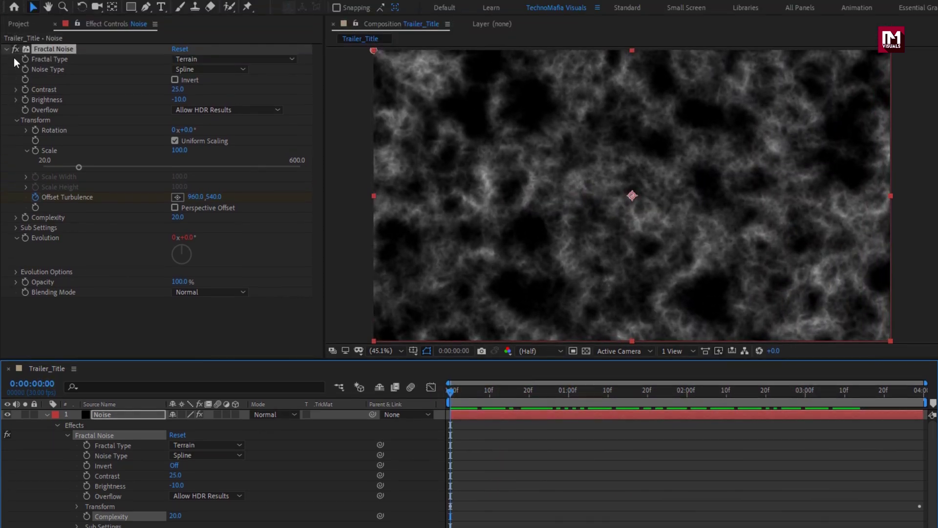
Step: Find the Curves effect and apply it to the Noise layer
{"action": "left_click", "coordinate": [7, 50]}
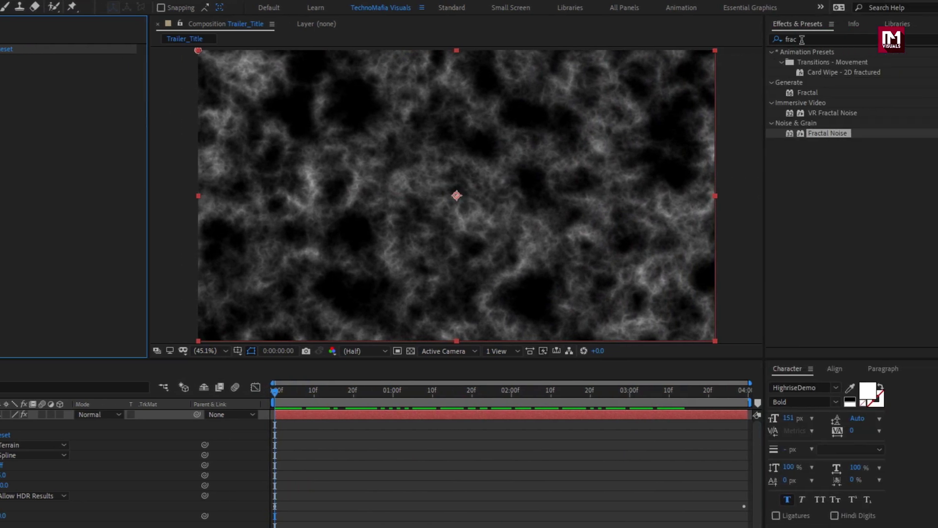
{"action": "left_click", "coordinate": [803, 39]}
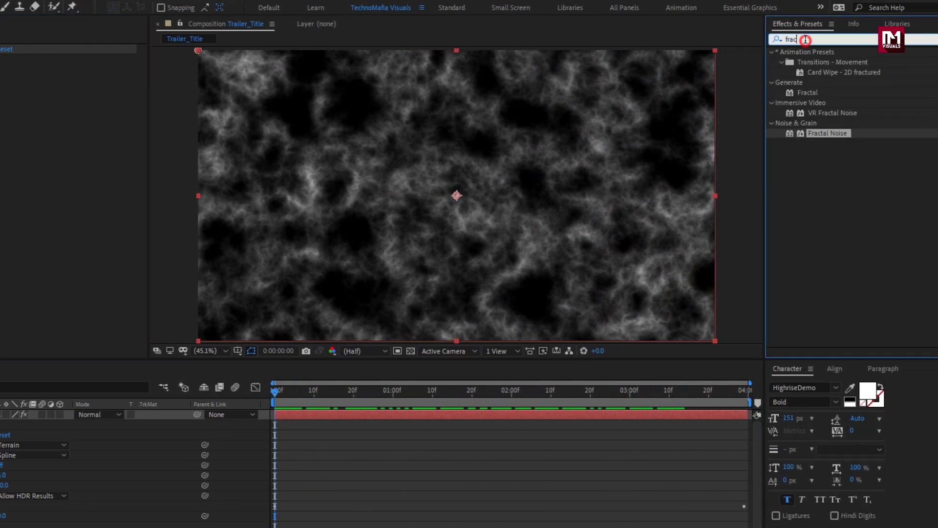
{"action": "type", "text": "curv"}
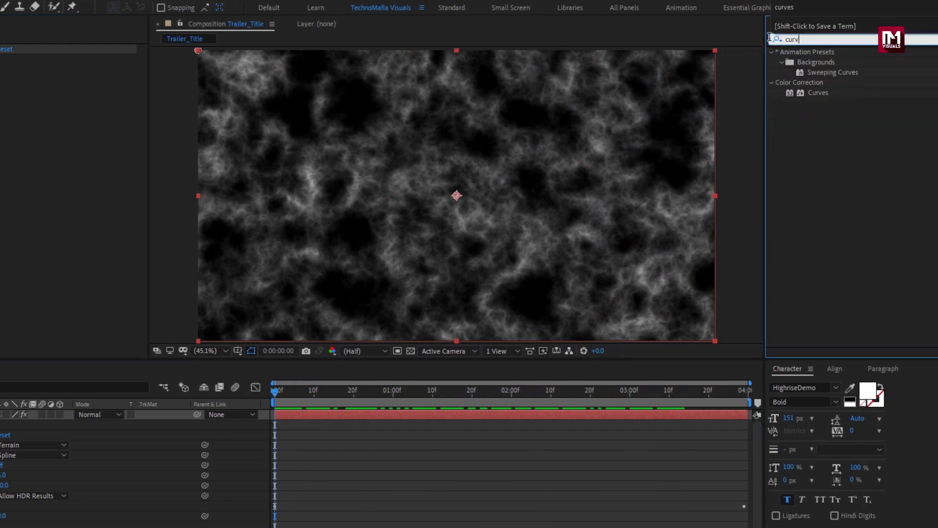
{"action": "left_click_drag", "start_coordinate": [819, 93], "coordinate": [535, 162]}
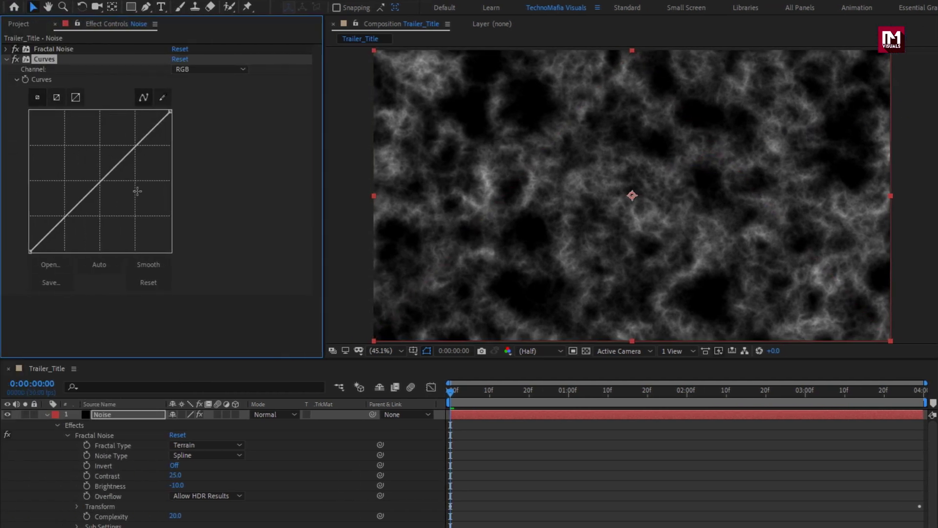
Step: Shape the RGB curve into an S by raising the highlights and lowering the shadows to strengthen the noise contrast
{"action": "left_click_drag", "start_coordinate": [132, 147], "coordinate": [126, 133]}
{"action": "left_click_drag", "start_coordinate": [64, 209], "coordinate": [62, 230]}
{"action": "left_click_drag", "start_coordinate": [123, 142], "coordinate": [126, 132]}
{"action": "left_click_drag", "start_coordinate": [62, 230], "coordinate": [61, 233]}
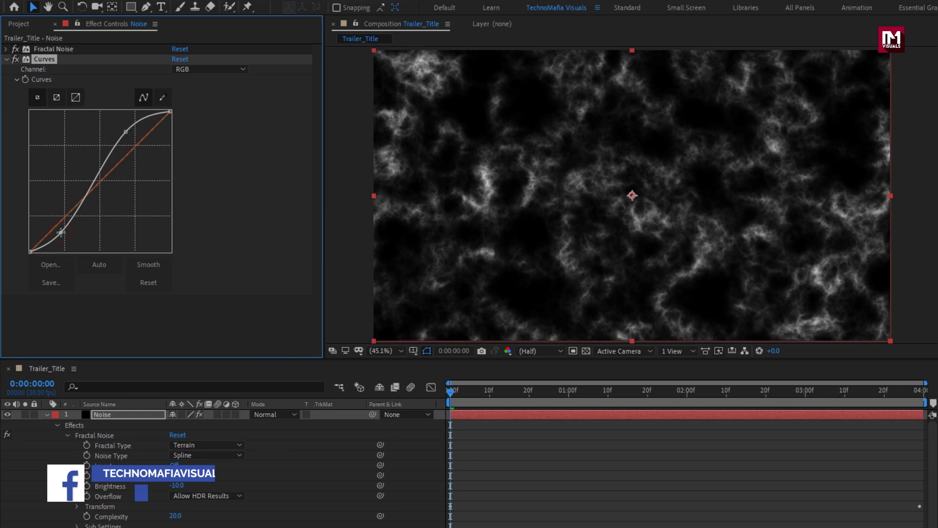
{"action": "left_click", "coordinate": [6, 59]}
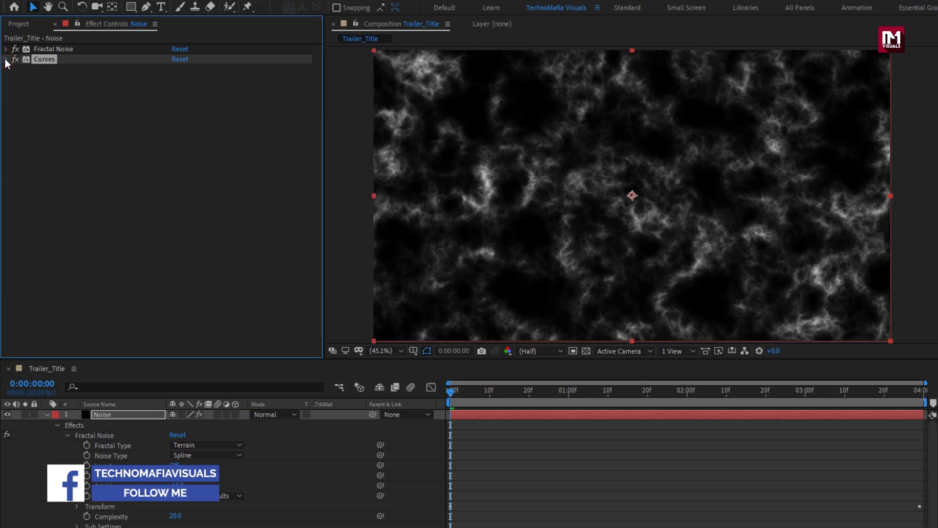
Step: Reveal the Noise layer's opacity and keyframe it at 20% at 0:00:01:00
{"action": "left_click", "coordinate": [47, 414]}
{"action": "key", "text": "t"}
{"action": "left_click", "coordinate": [101, 414]}
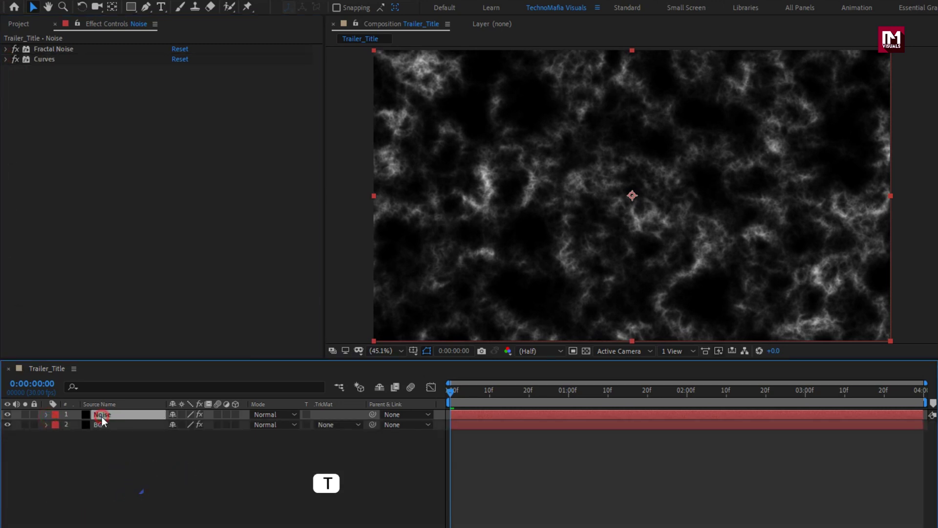
{"action": "key", "text": "t"}
{"action": "left_click_drag", "start_coordinate": [529, 398], "coordinate": [567, 400]}
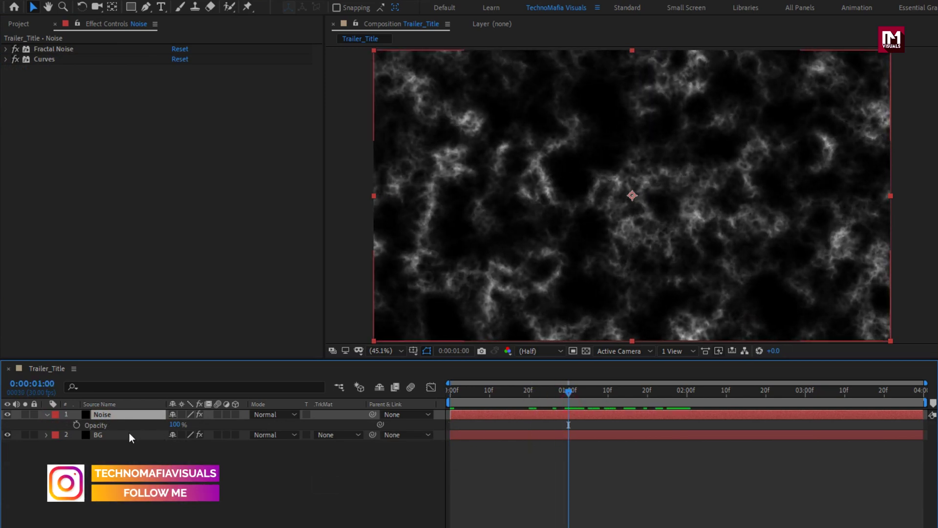
{"action": "left_click", "coordinate": [76, 424]}
{"action": "left_click", "coordinate": [178, 425]}
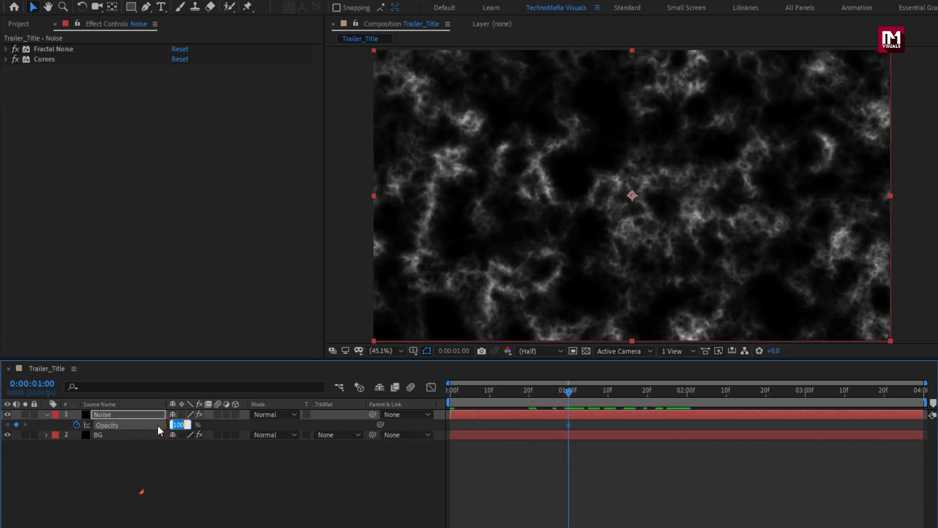
{"action": "type", "text": "20"}
{"action": "key", "text": "Return"}
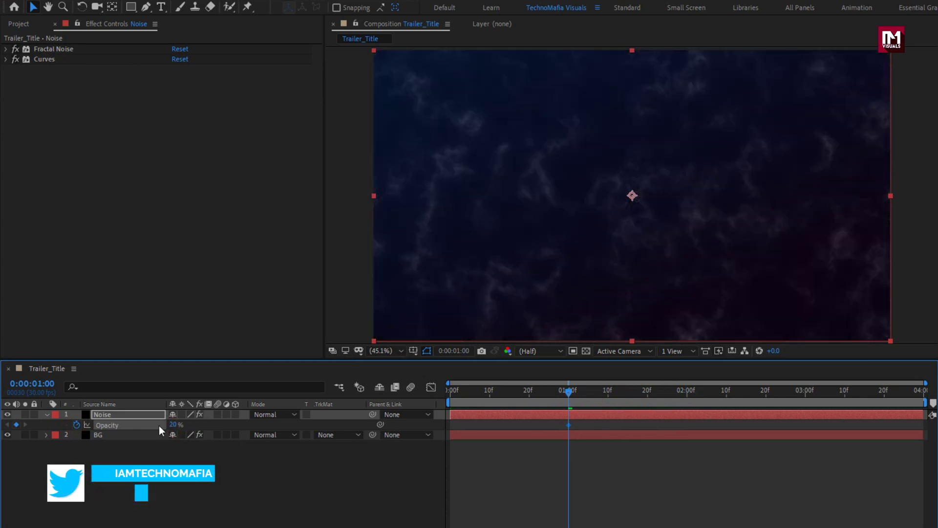
Step: Keyframe the Noise layer's opacity at 0% at 0:00:00:00 so the noise fades in
{"action": "left_click_drag", "start_coordinate": [456, 397], "coordinate": [425, 393]}
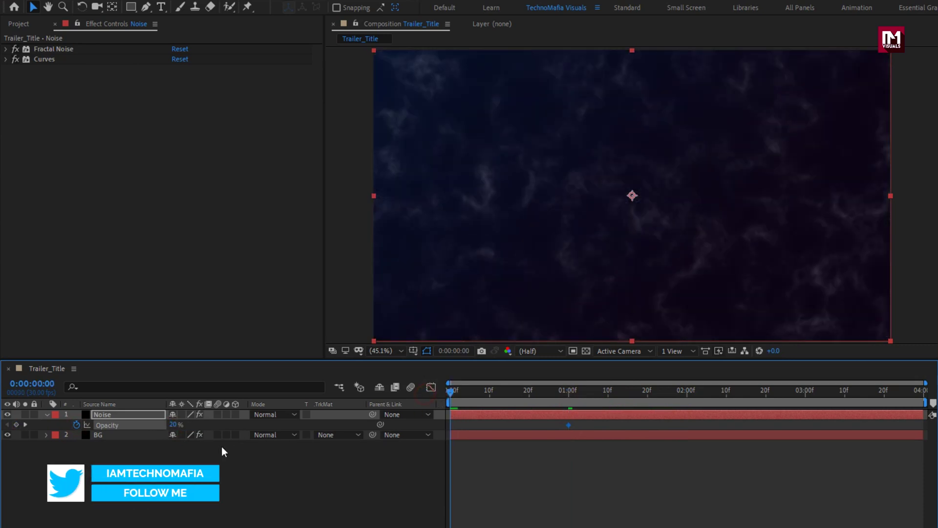
{"action": "left_click_drag", "start_coordinate": [174, 425], "coordinate": [145, 427]}
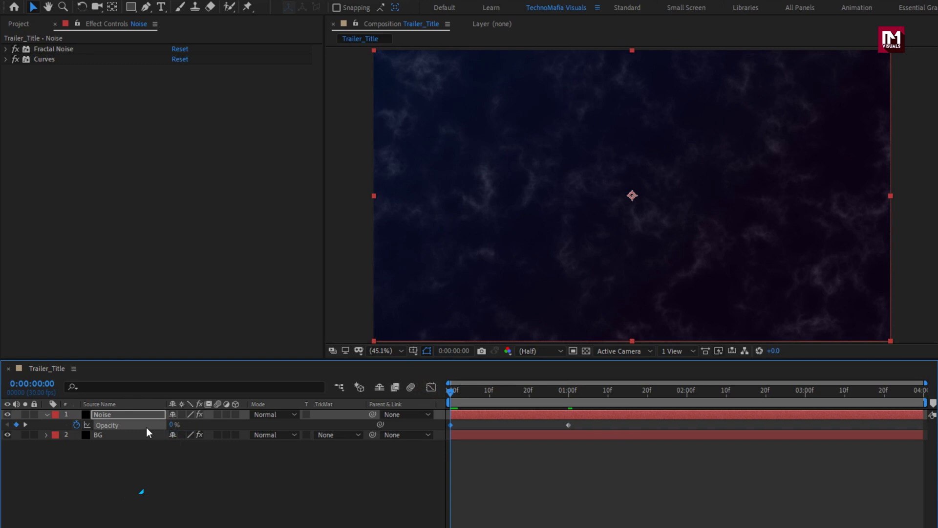
{"action": "left_click_drag", "start_coordinate": [450, 392], "coordinate": [766, 395]}
Step: Change the Noise layer's blending mode to Color Dodge and preview the blend along the timeline
{"action": "left_click", "coordinate": [274, 416]}
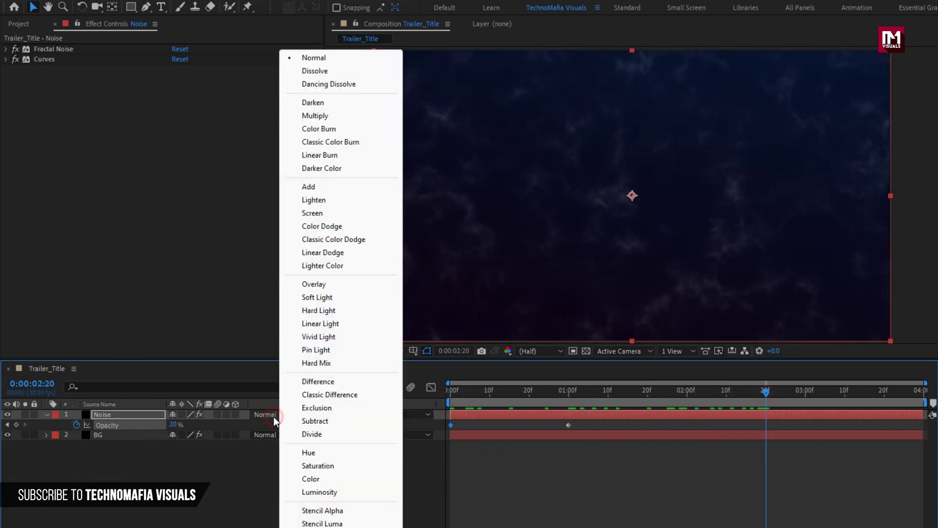
{"action": "left_click", "coordinate": [325, 226]}
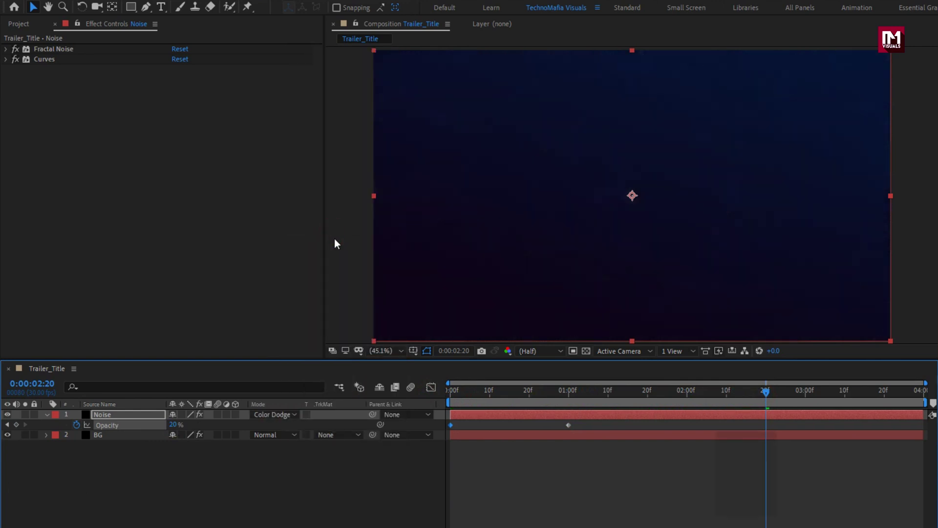
{"action": "left_click_drag", "start_coordinate": [457, 392], "coordinate": [682, 392]}
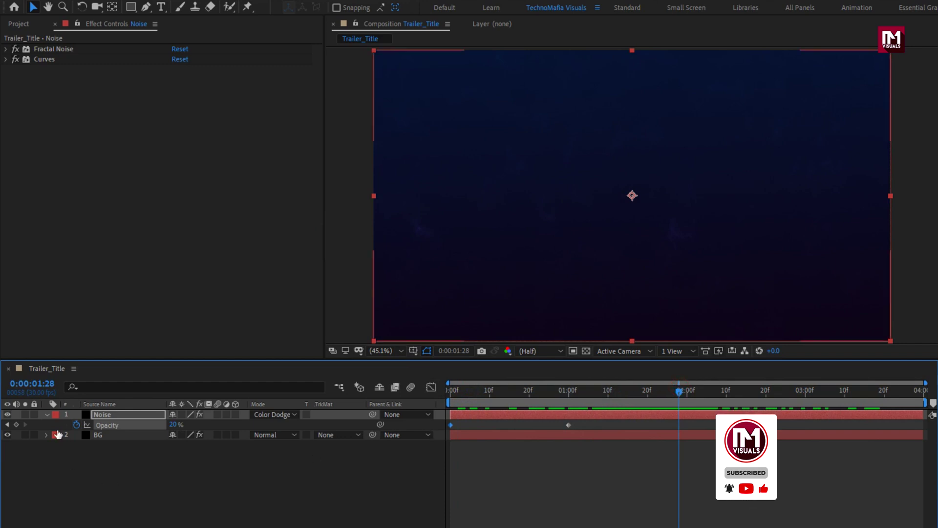
Step: Add a text layer reading CINEMATIC near the middle of the composition
{"action": "left_click", "coordinate": [46, 413]}
{"action": "left_click", "coordinate": [86, 450]}
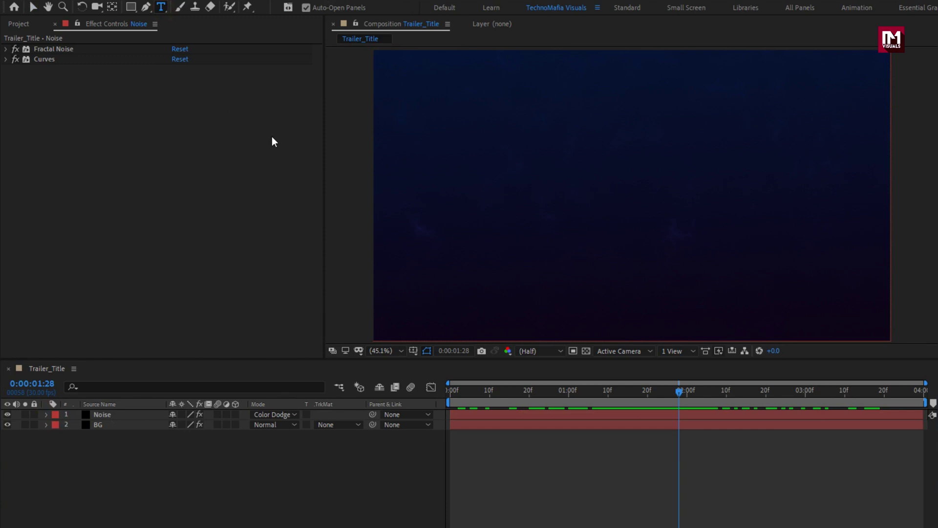
{"action": "left_click", "coordinate": [572, 200]}
{"action": "type", "text": "CI"}
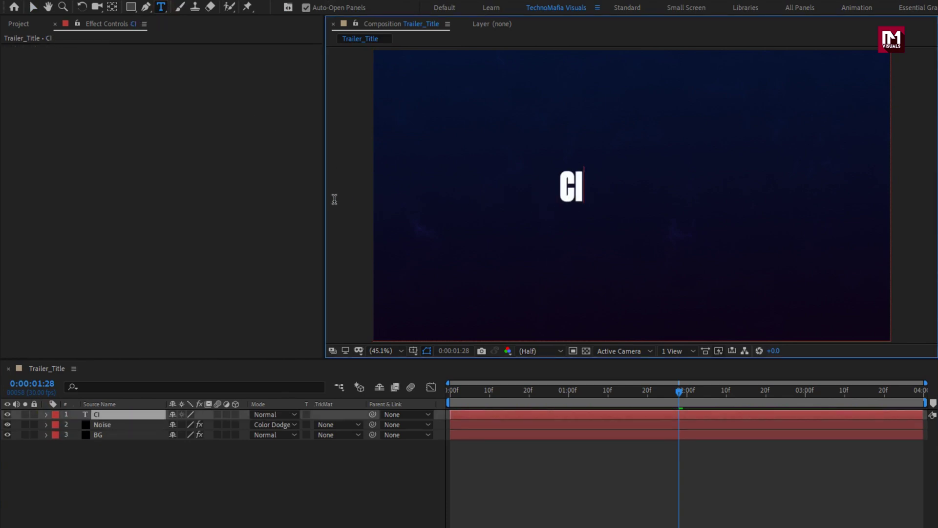
{"action": "type", "text": "NEMATIC"}
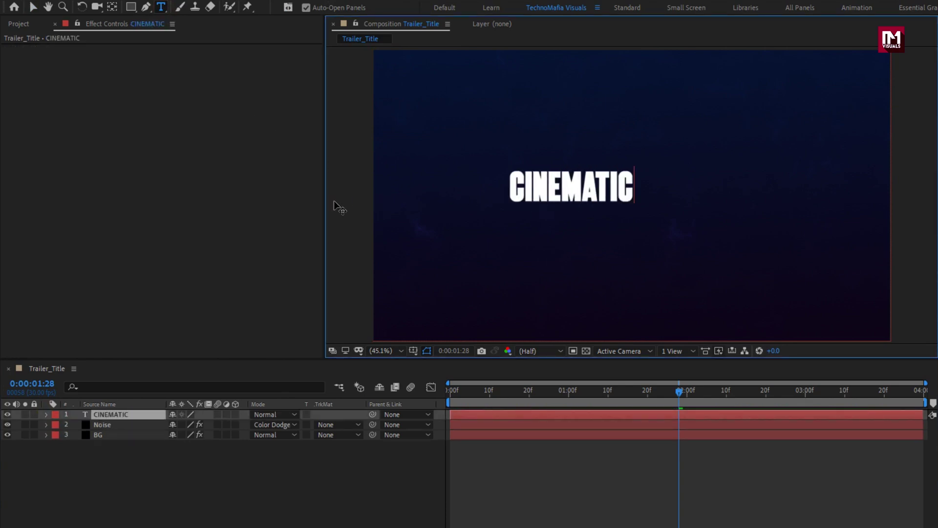
{"action": "key", "text": "Escape"}
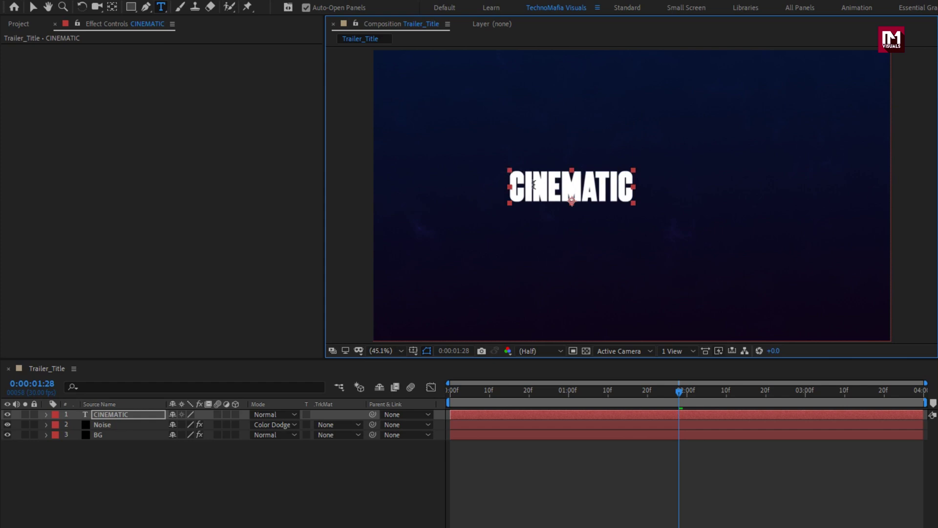
{"action": "key", "text": "v"}
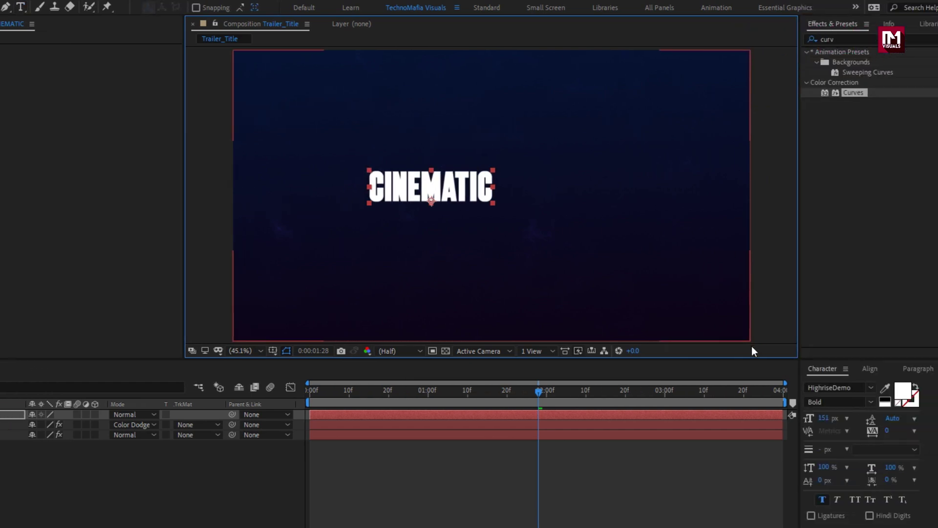
Step: Format the CINEMATIC text in Montserrat Regular with a tracking of 50
{"action": "left_click", "coordinate": [801, 387]}
{"action": "type", "text": "monts"}
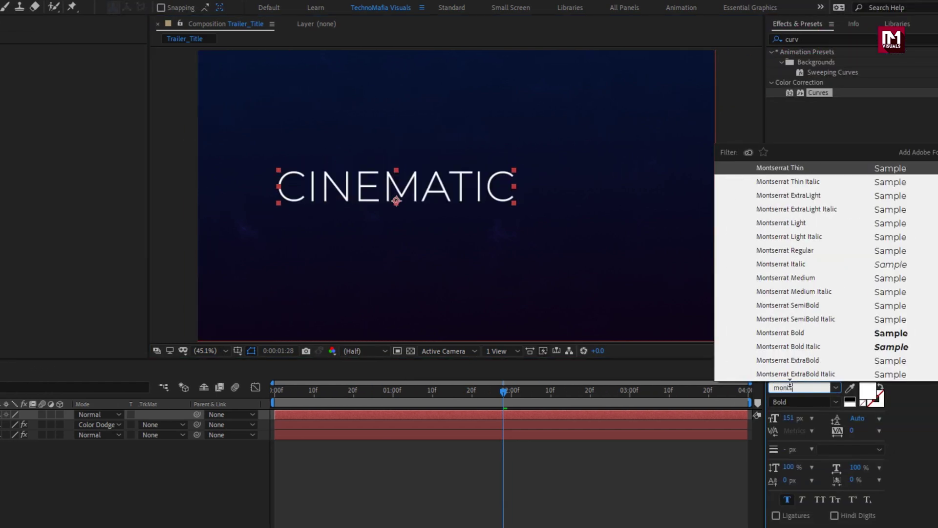
{"action": "left_click", "coordinate": [811, 252]}
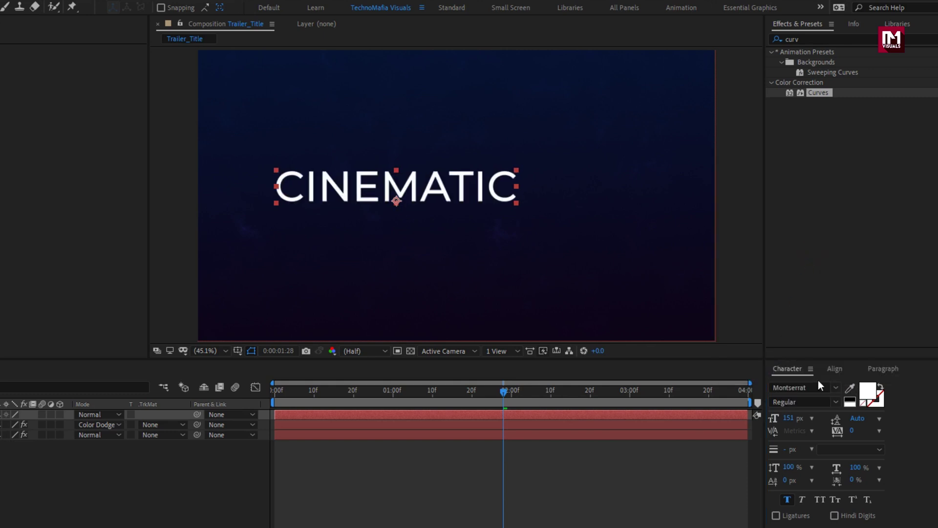
{"action": "left_click_drag", "start_coordinate": [851, 435], "coordinate": [882, 431]}
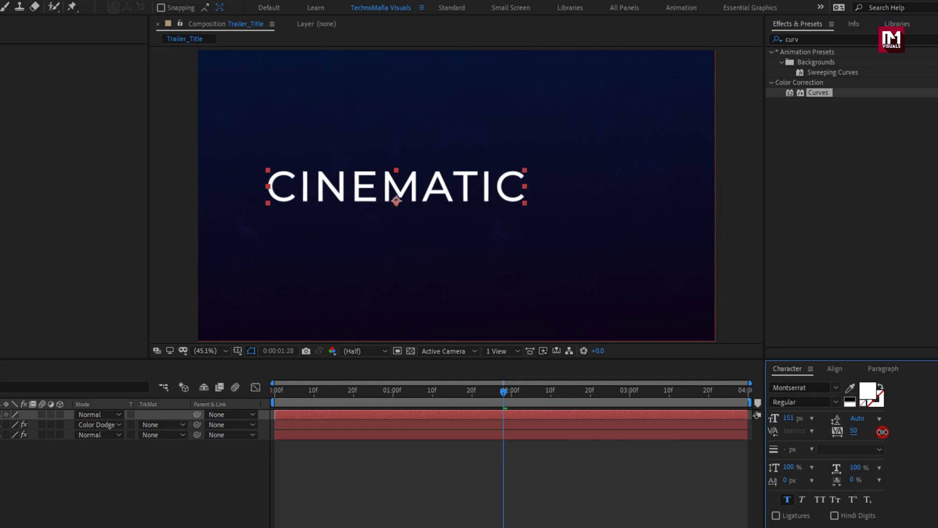
Step: Center the CINEMATIC text horizontally and vertically in the composition and add a Tracking animator to it
{"action": "left_click", "coordinate": [834, 370]}
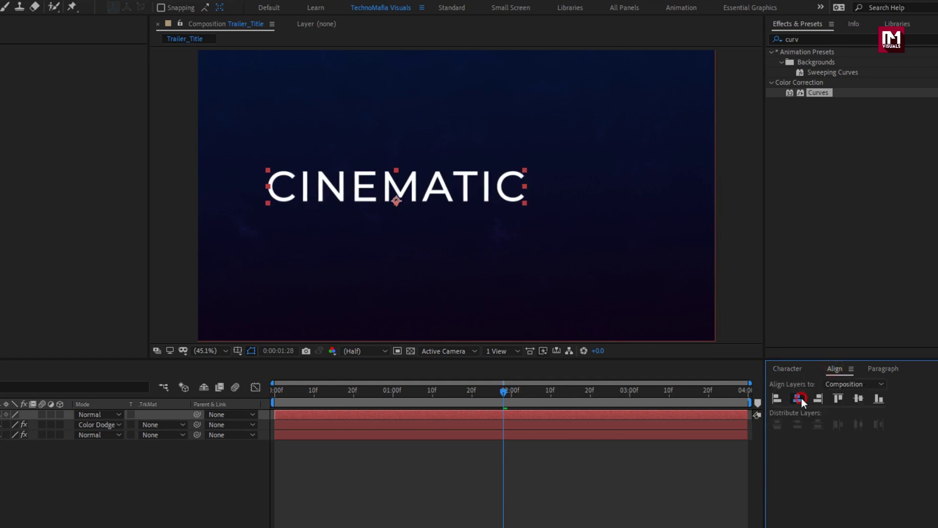
{"action": "left_click", "coordinate": [857, 400]}
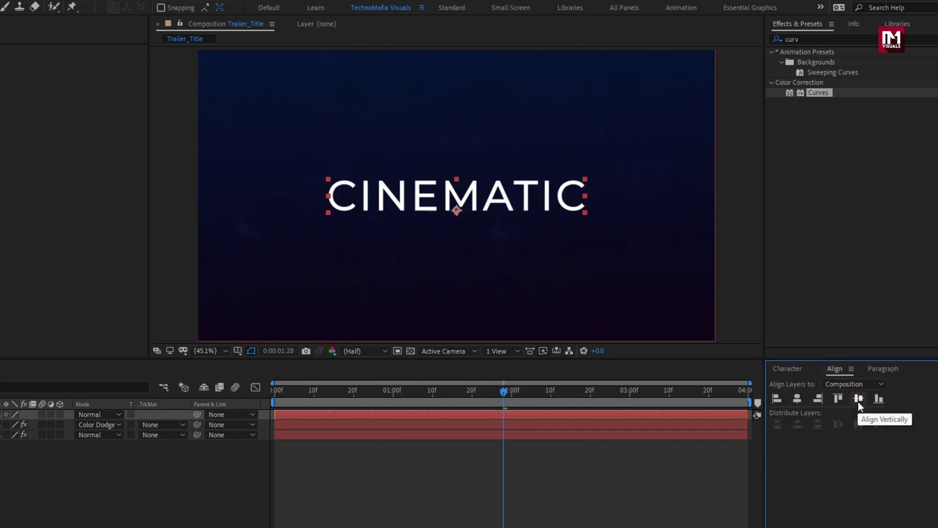
{"action": "left_click", "coordinate": [142, 416]}
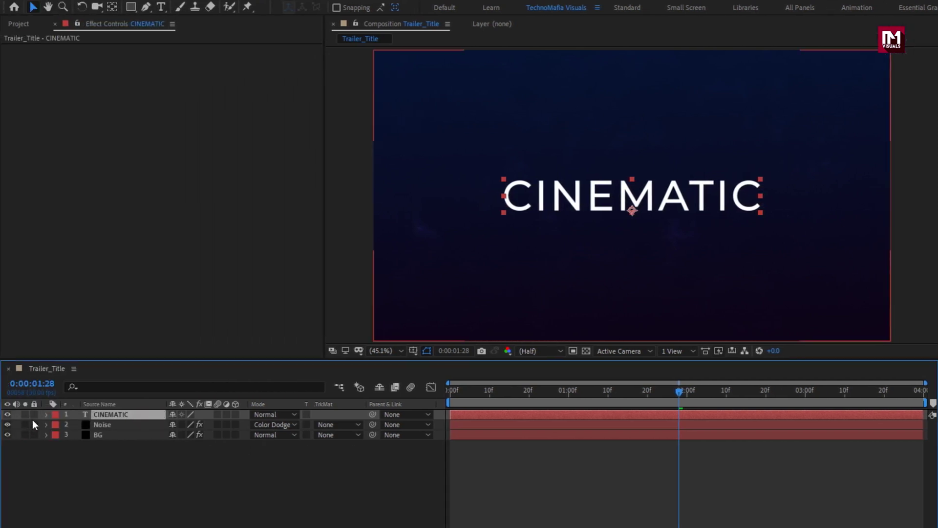
{"action": "left_click", "coordinate": [45, 414]}
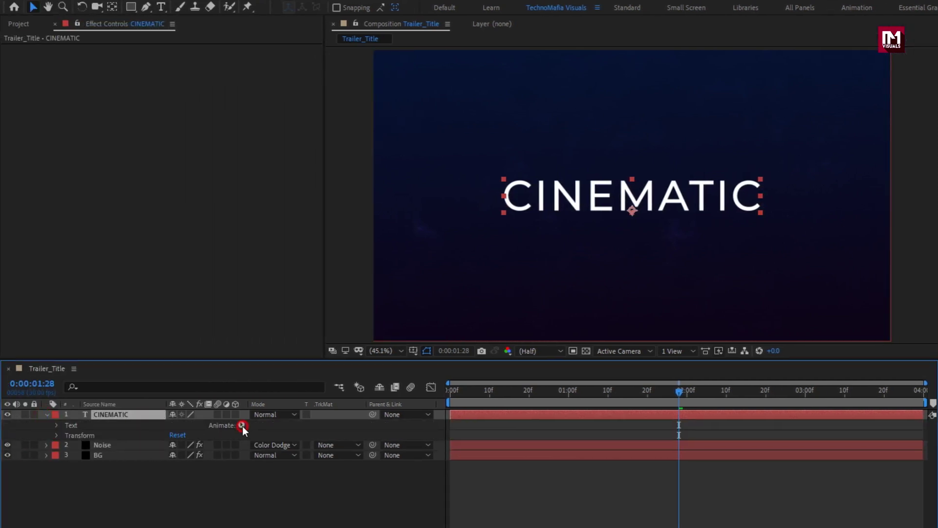
{"action": "left_click", "coordinate": [242, 425]}
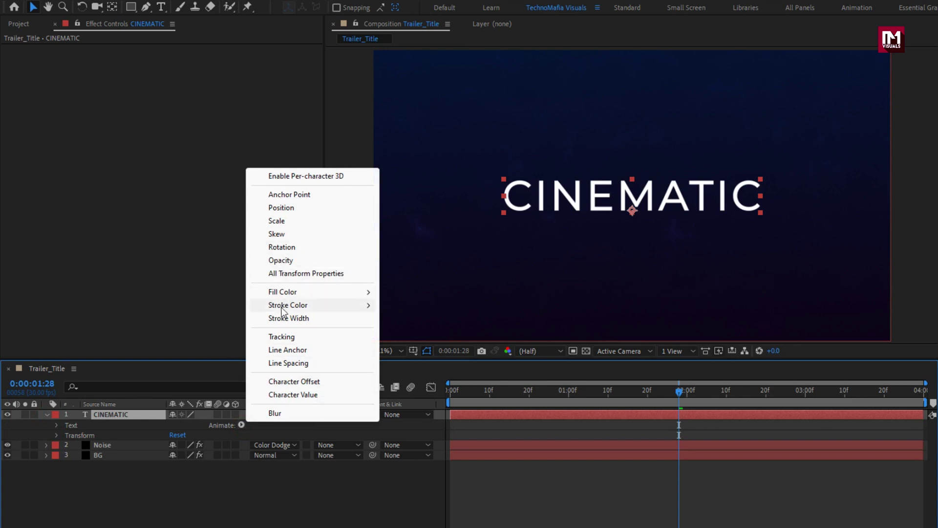
{"action": "left_click", "coordinate": [282, 337]}
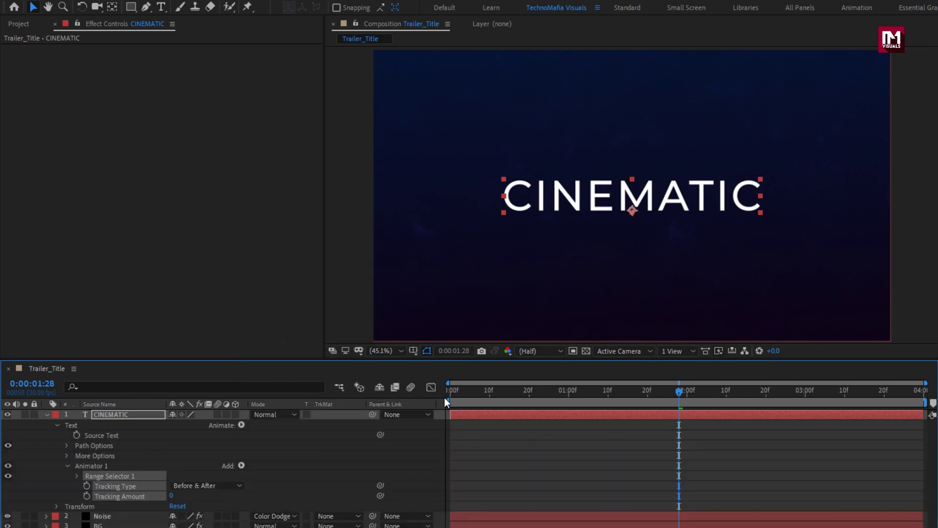
Step: Keyframe the CINEMATIC text's Tracking Amount at 93 at 0:00:00:00 and 0 at 0:00:03:29
{"action": "left_click_drag", "start_coordinate": [450, 394], "coordinate": [918, 403]}
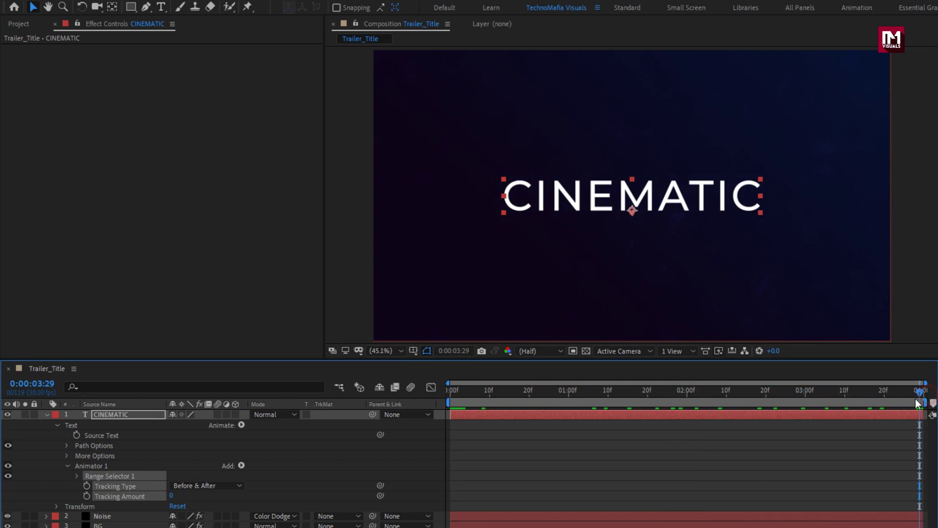
{"action": "left_click", "coordinate": [87, 496]}
{"action": "key", "text": "Home"}
{"action": "left_click_drag", "start_coordinate": [170, 497], "coordinate": [223, 494]}
{"action": "mouse_move", "coordinate": [449, 395]}
{"action": "left_mouse_down"}
{"action": "mouse_move", "coordinate": [879, 395]}
{"action": "mouse_move", "coordinate": [446, 397]}
{"action": "left_mouse_up"}
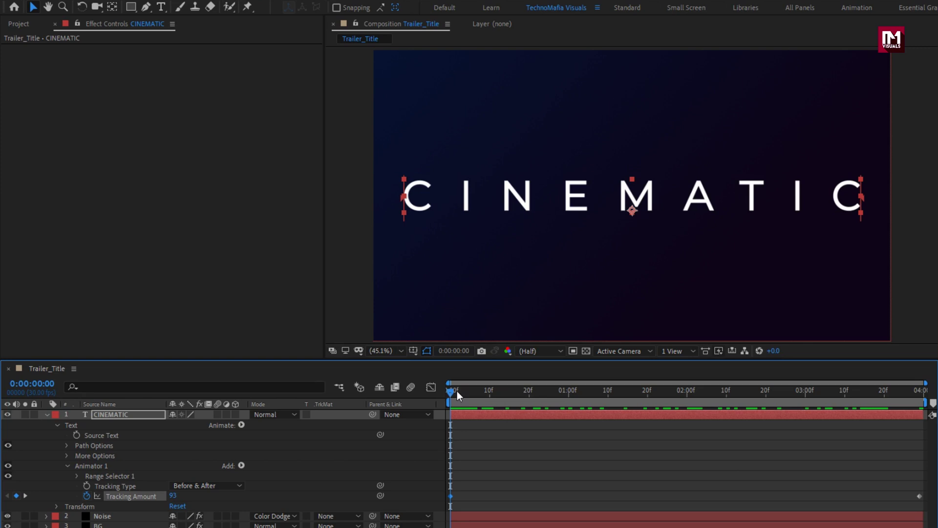
Step: Easy-ease both Tracking Amount keyframes and lengthen the end keyframe's ease in the speed graph so the motion slows toward the end
{"action": "left_click_drag", "start_coordinate": [923, 488], "coordinate": [449, 506]}
{"action": "right_click", "coordinate": [451, 496]}
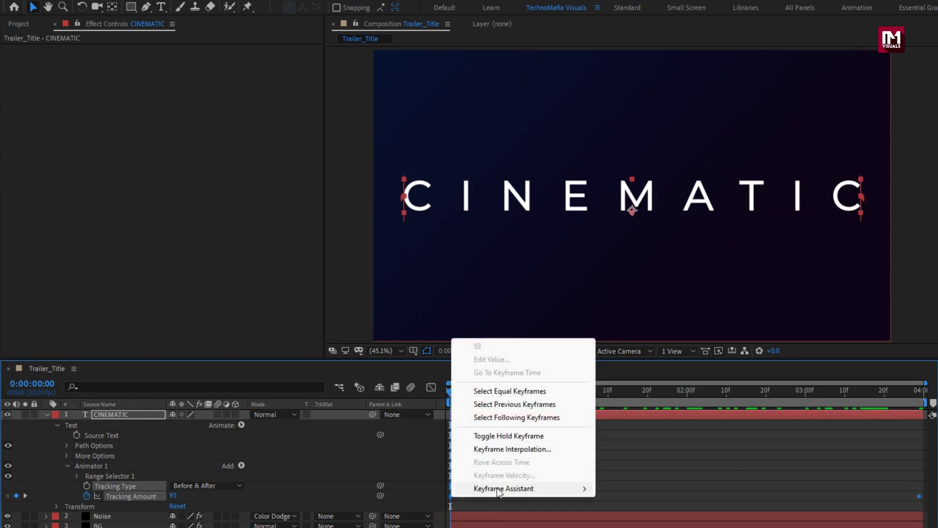
{"action": "mouse_move", "coordinate": [582, 486]}
{"action": "left_click", "coordinate": [610, 408]}
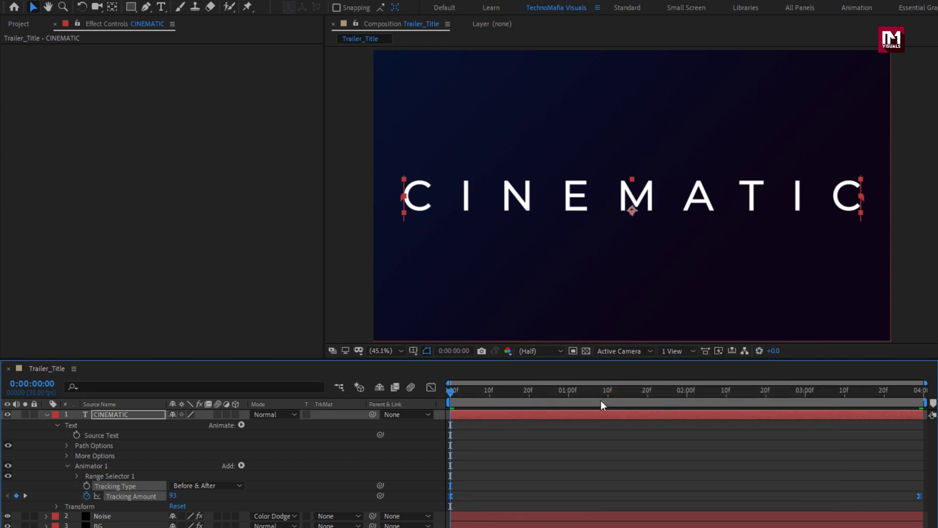
{"action": "left_click", "coordinate": [434, 388]}
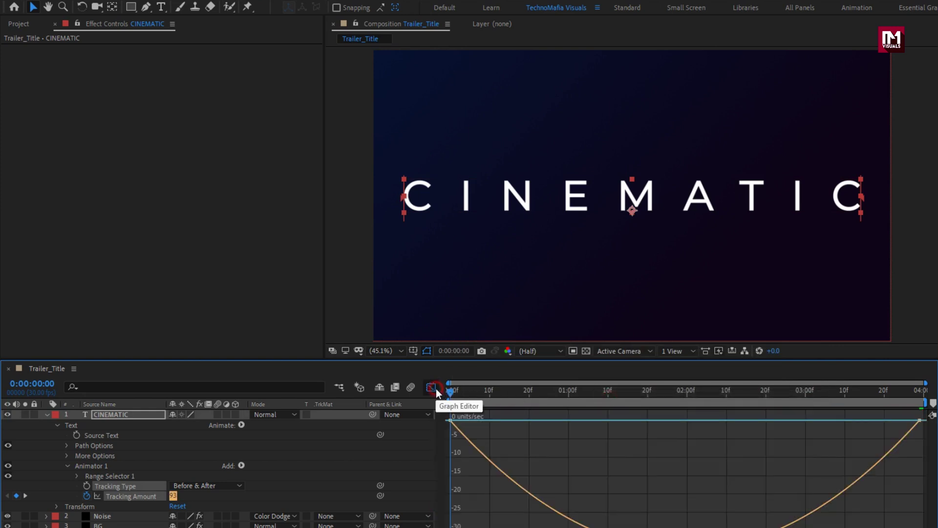
{"action": "left_click", "coordinate": [909, 429]}
{"action": "left_click_drag", "start_coordinate": [841, 421], "coordinate": [761, 421]}
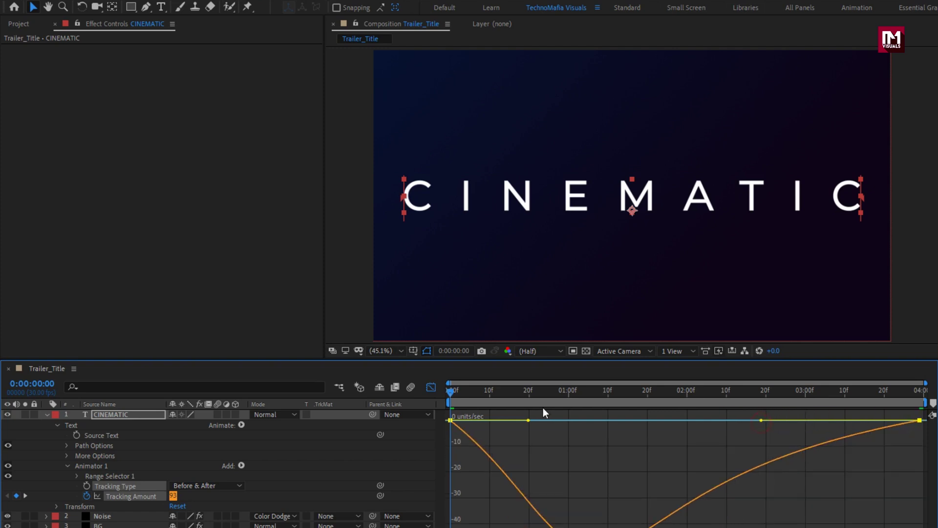
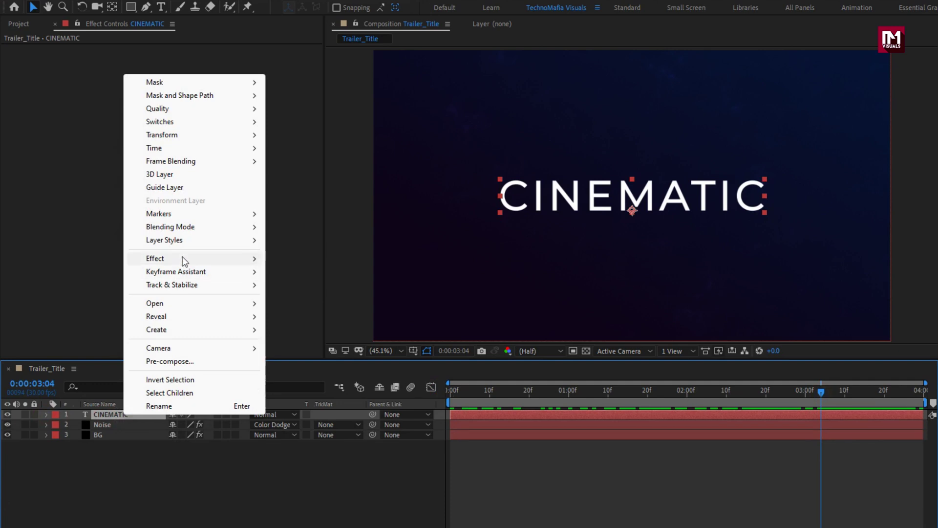
Step: Add a Gradient Overlay layer style to the CINEMATIC text and relocate its gradient's black stop to 50%
{"action": "mouse_move", "coordinate": [186, 240]}
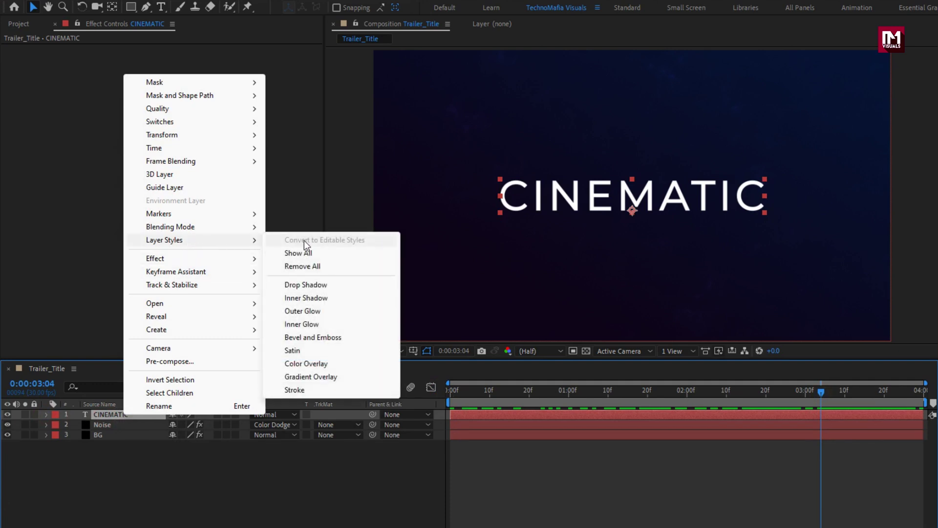
{"action": "left_click", "coordinate": [327, 376]}
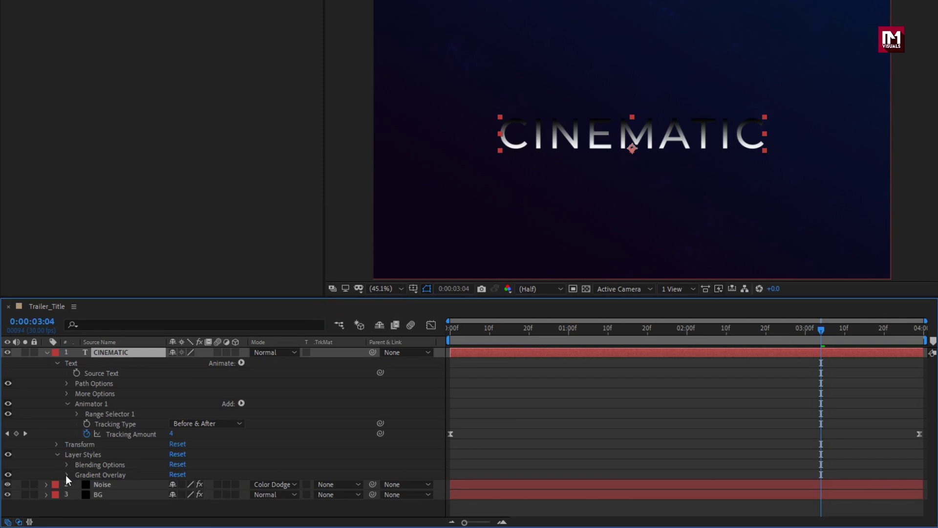
{"action": "left_click", "coordinate": [67, 474]}
{"action": "scroll", "coordinate": [65, 476], "scroll_direction": "down", "scroll_amount": 4}
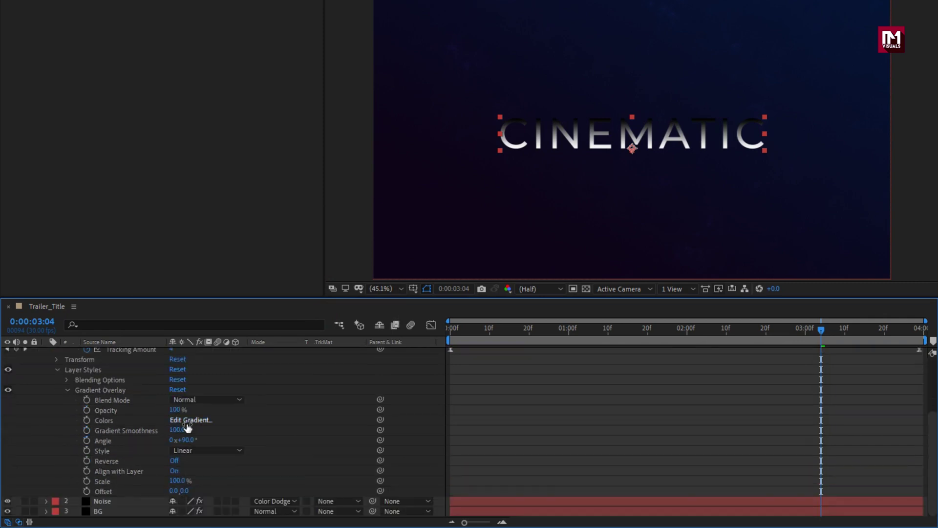
{"action": "left_click", "coordinate": [191, 420]}
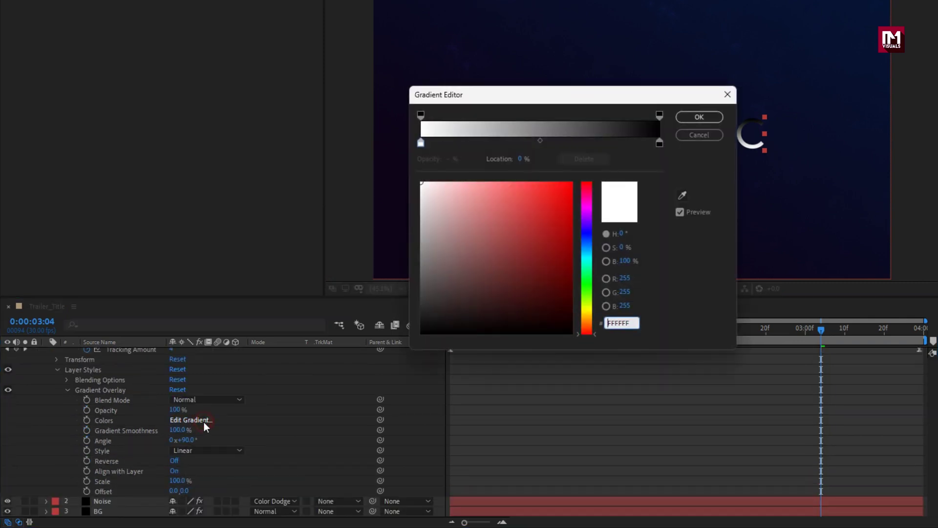
{"action": "left_click_drag", "start_coordinate": [500, 95], "coordinate": [285, 91]}
{"action": "left_click_drag", "start_coordinate": [444, 141], "coordinate": [324, 141]}
{"action": "left_click", "coordinate": [312, 156]}
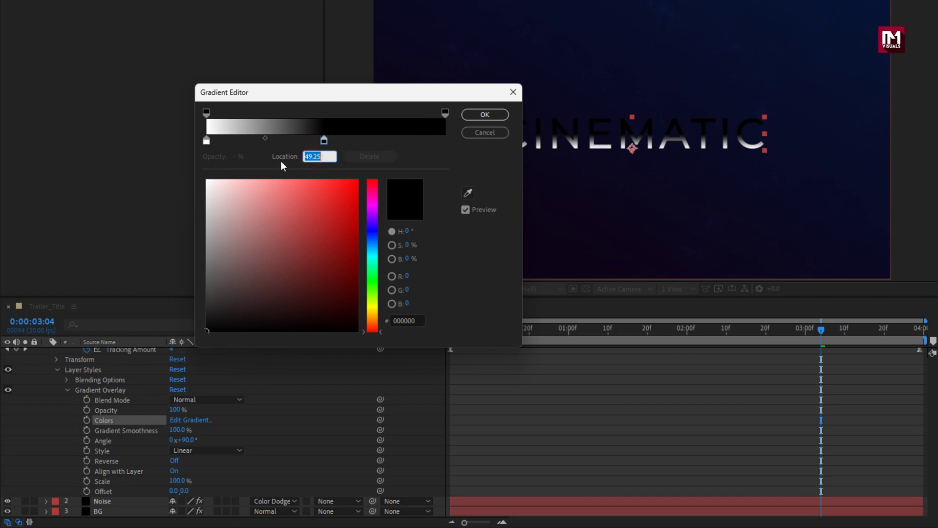
{"action": "type", "text": "50"}
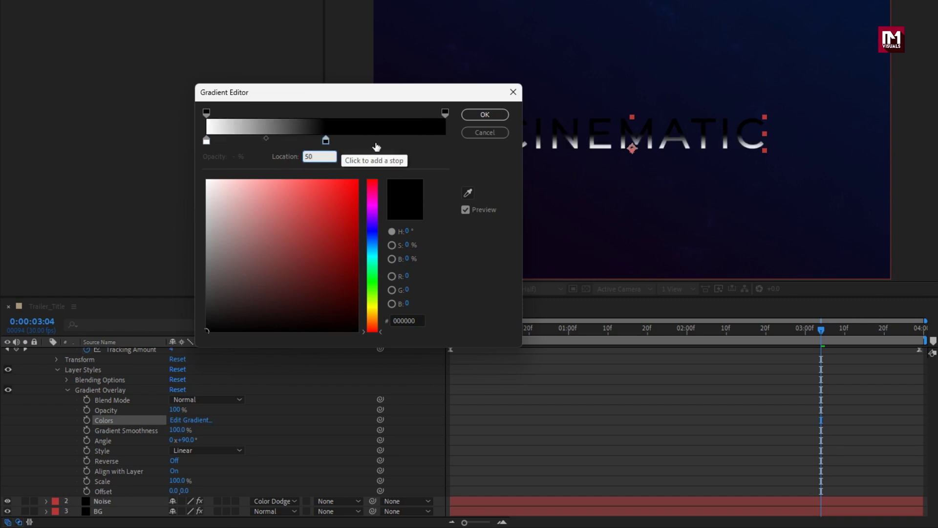
Step: Add a gradient stop at 75% and color it light gray C9C8C8
{"action": "left_click", "coordinate": [390, 142]}
{"action": "left_click_drag", "start_coordinate": [390, 141], "coordinate": [386, 139]}
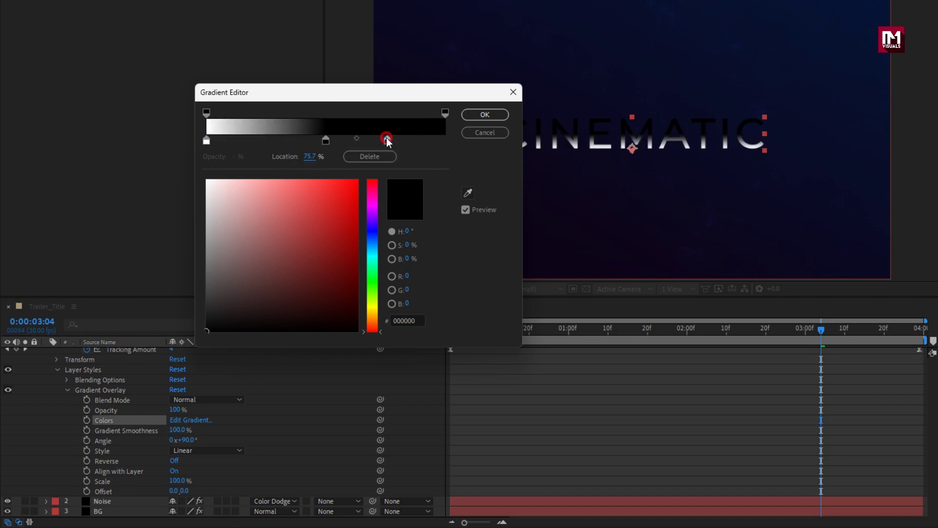
{"action": "left_click", "coordinate": [309, 156]}
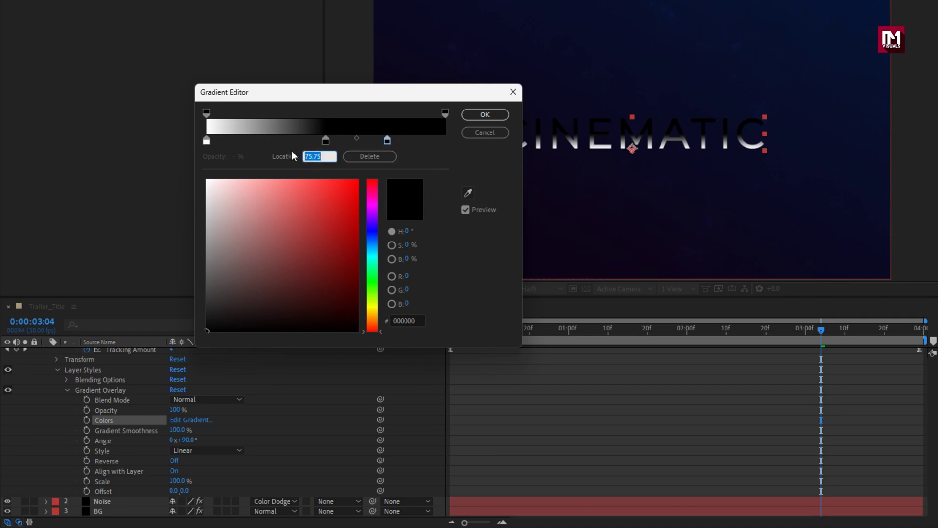
{"action": "type", "text": "75"}
{"action": "key", "text": "Return"}
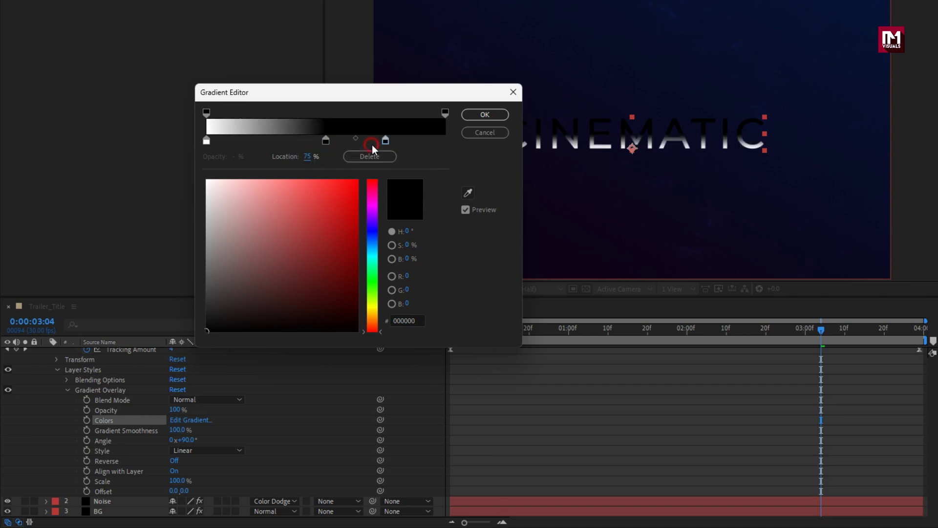
{"action": "left_click", "coordinate": [385, 142]}
{"action": "left_click_drag", "start_coordinate": [210, 193], "coordinate": [206, 211]}
Step: Add a dark gray 484747 stop at 100% and a white stop at about 22.5% of the gradient
{"action": "left_click", "coordinate": [441, 141]}
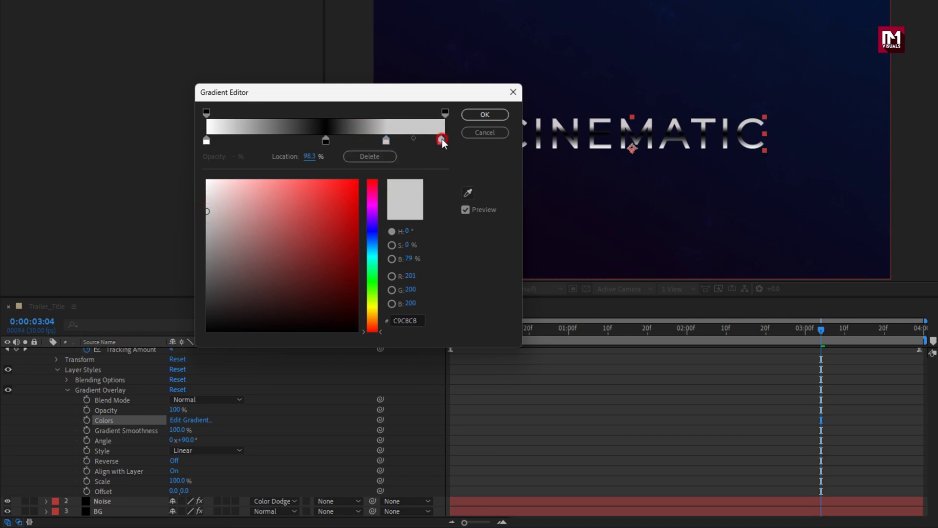
{"action": "left_click", "coordinate": [207, 214]}
{"action": "left_click_drag", "start_coordinate": [207, 213], "coordinate": [208, 288]}
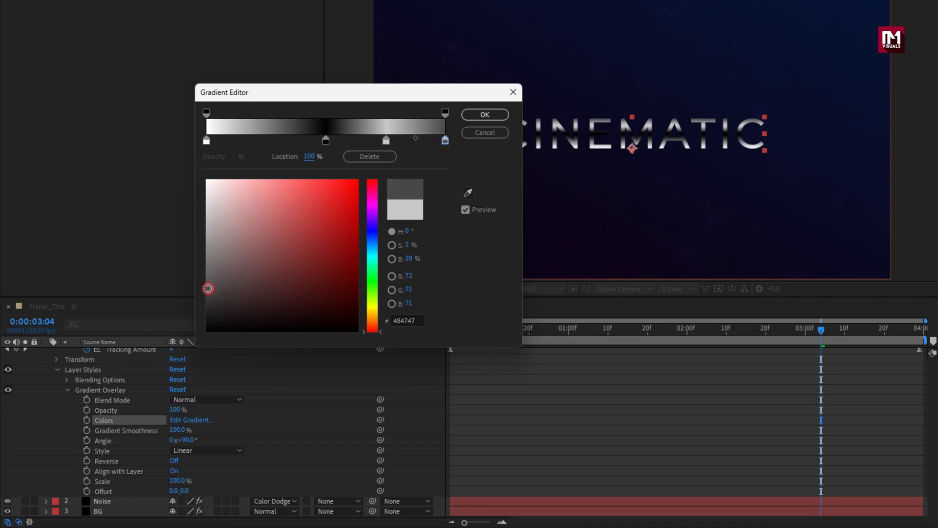
{"action": "left_click", "coordinate": [266, 141]}
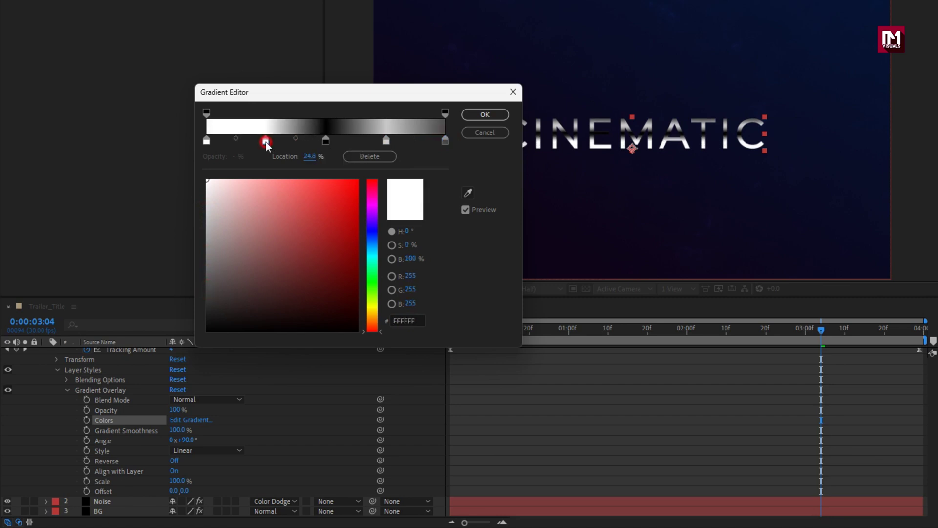
{"action": "left_click_drag", "start_coordinate": [265, 142], "coordinate": [260, 143]}
Step: Darken the gradient's starting stop to dark gray and set the 50% stop to 333232
{"action": "left_click", "coordinate": [206, 141]}
{"action": "left_click_drag", "start_coordinate": [209, 231], "coordinate": [208, 296]}
{"action": "left_click", "coordinate": [326, 141]}
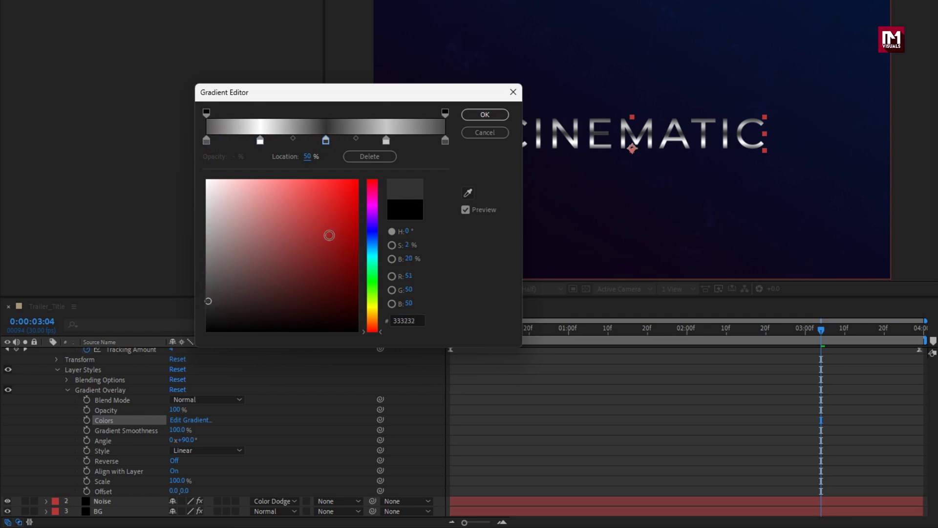
Step: Brighten the stop near 75% to F9F9F9, set the 22.5% stop to F9F8F8, and apply the gradient
{"action": "left_click", "coordinate": [385, 142]}
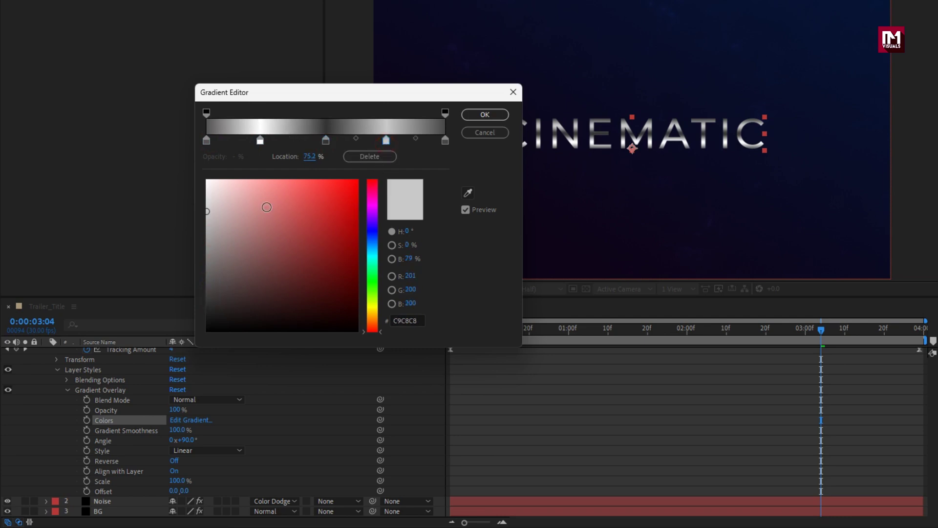
{"action": "left_click", "coordinate": [209, 206]}
{"action": "left_click_drag", "start_coordinate": [208, 206], "coordinate": [203, 183]}
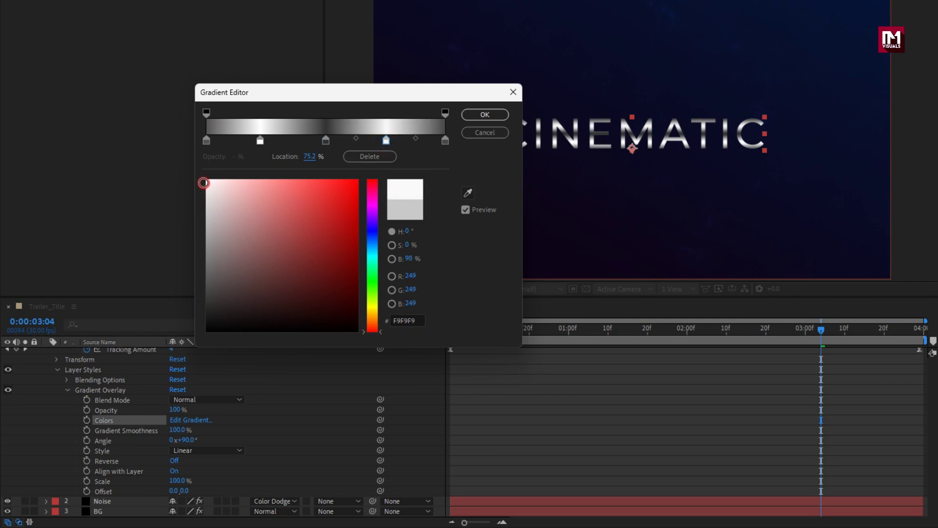
{"action": "left_click", "coordinate": [260, 141]}
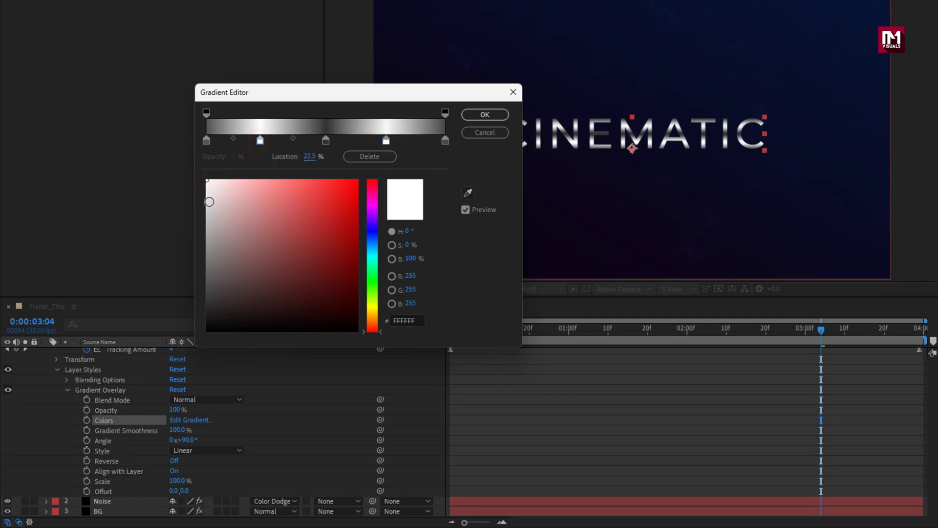
{"action": "left_click", "coordinate": [206, 182]}
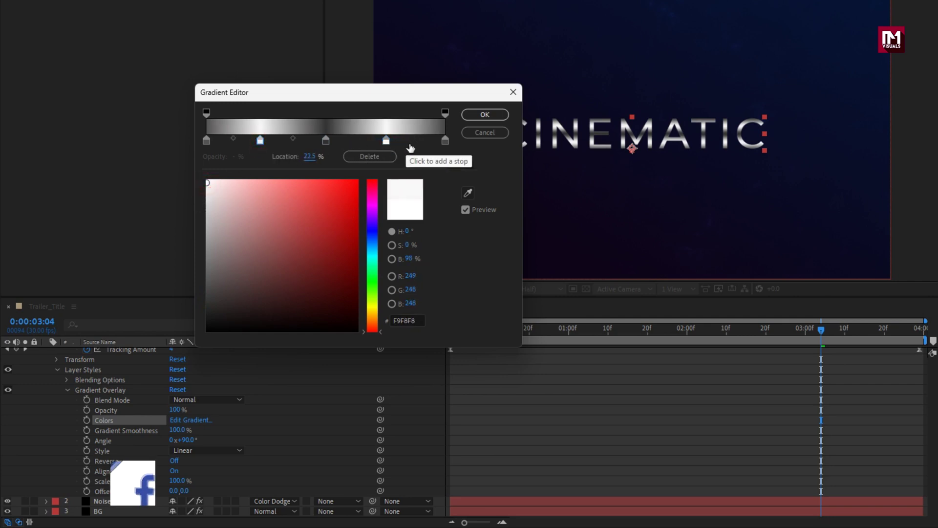
{"action": "left_click", "coordinate": [485, 116]}
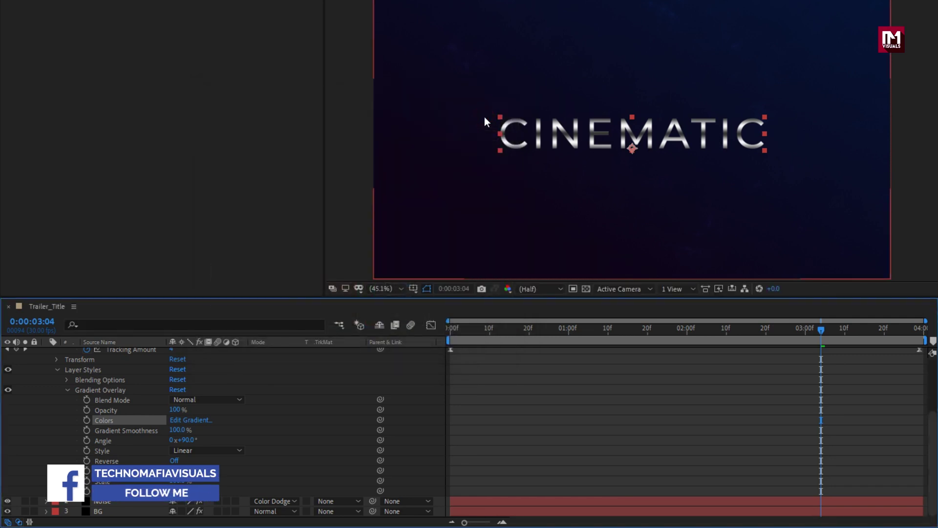
Step: Duplicate the CINEMATIC text layer and expand the duplicate's properties
{"action": "key", "text": "ctrl+d"}
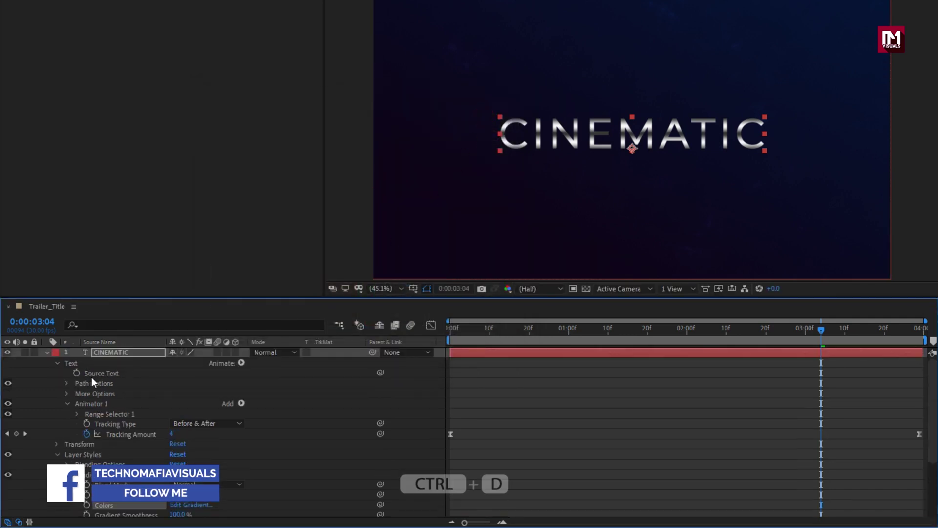
{"action": "left_click", "coordinate": [47, 352]}
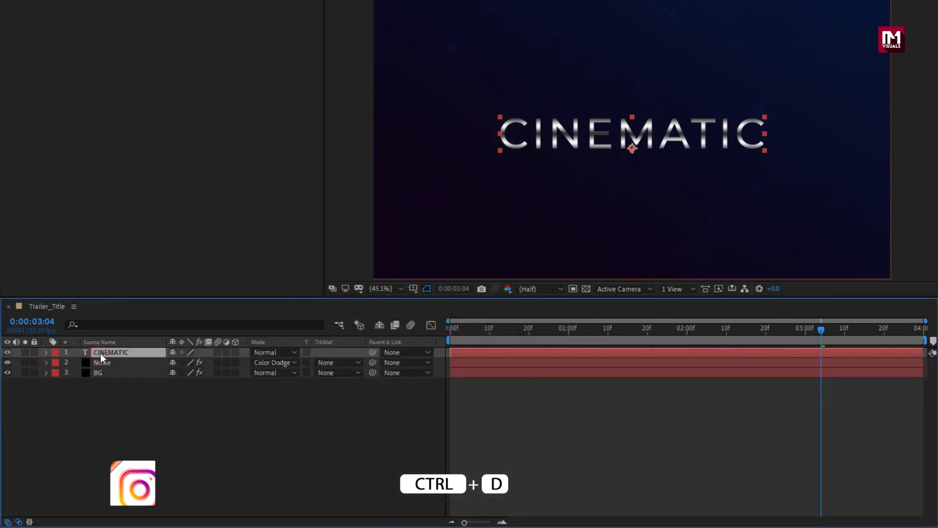
{"action": "key", "text": "ctrl+d"}
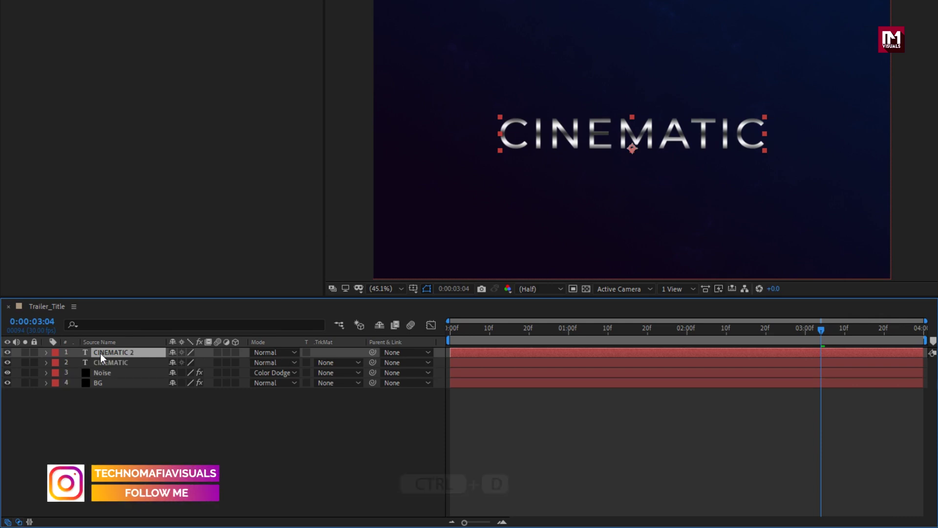
{"action": "left_click", "coordinate": [46, 353]}
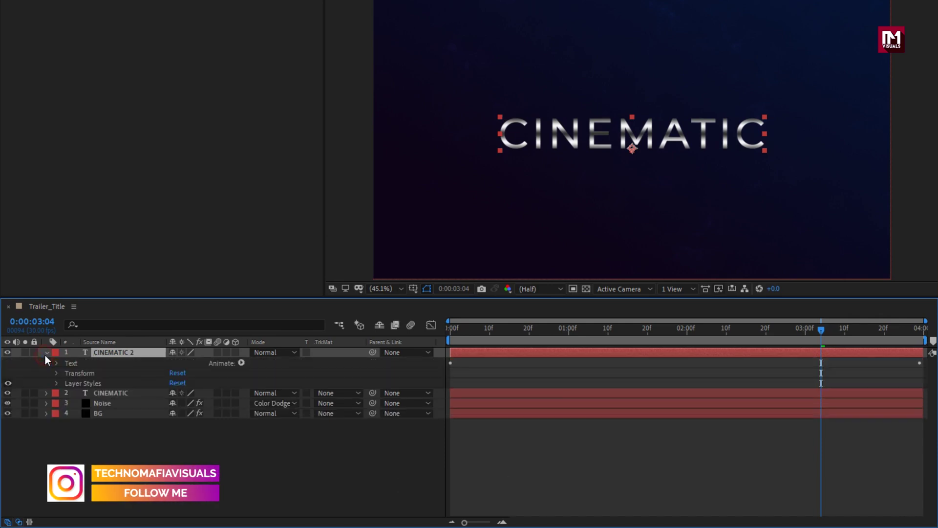
Step: Delete the dark stops at the middle and end of the CINEMATIC 2 layer's Gradient Overlay colors
{"action": "left_click", "coordinate": [57, 384]}
{"action": "left_click", "coordinate": [67, 404]}
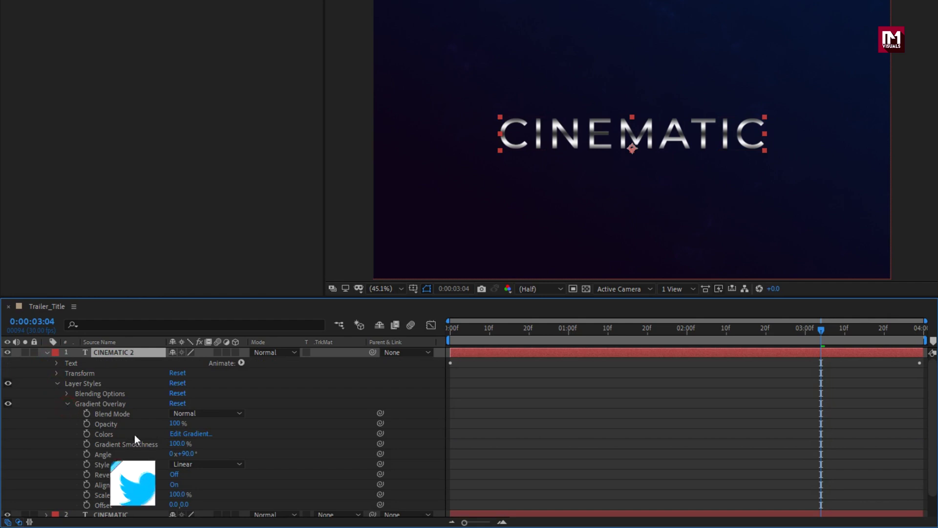
{"action": "left_click", "coordinate": [195, 434]}
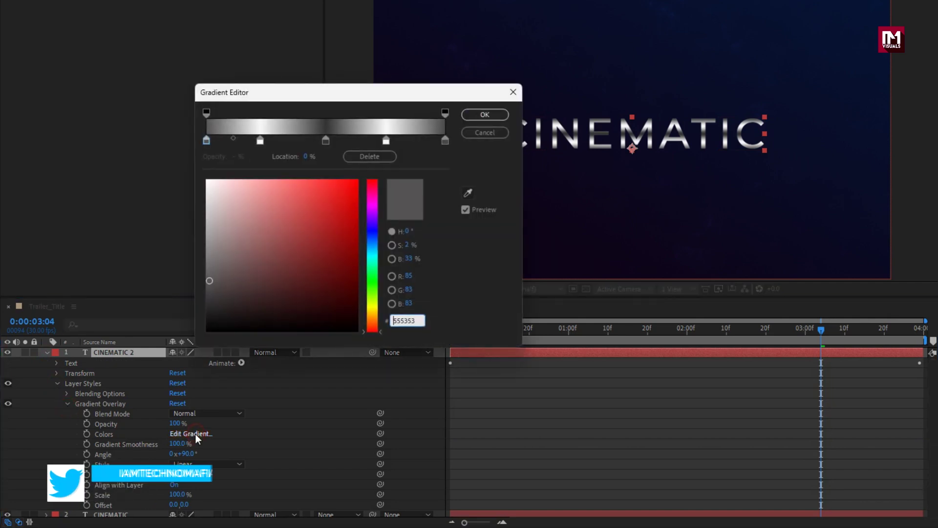
{"action": "left_click", "coordinate": [444, 141]}
{"action": "left_click", "coordinate": [382, 158]}
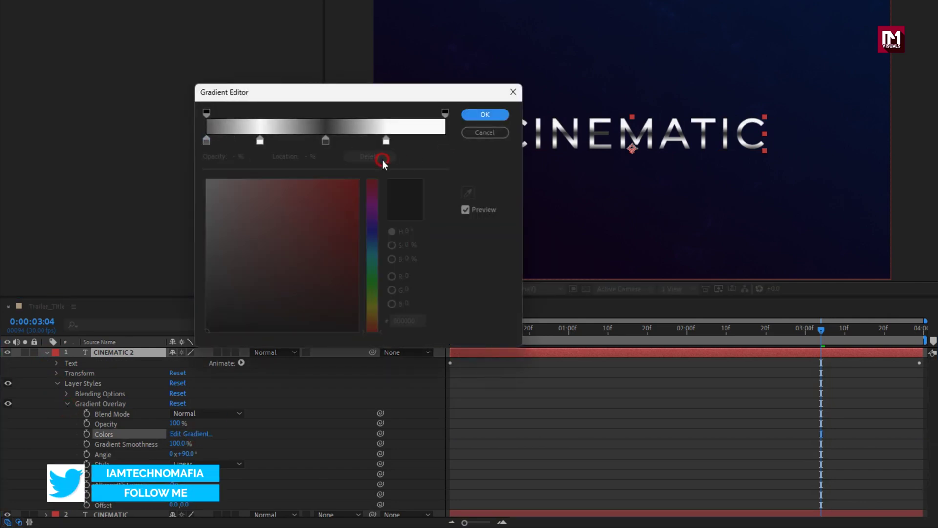
{"action": "left_click", "coordinate": [325, 141]}
{"action": "left_click", "coordinate": [350, 157]}
Step: Darken the starting gradient stop, shift it slightly inward, and move the two white stops to about 36.5% and 47.2%
{"action": "left_click_drag", "start_coordinate": [386, 141], "coordinate": [321, 146]}
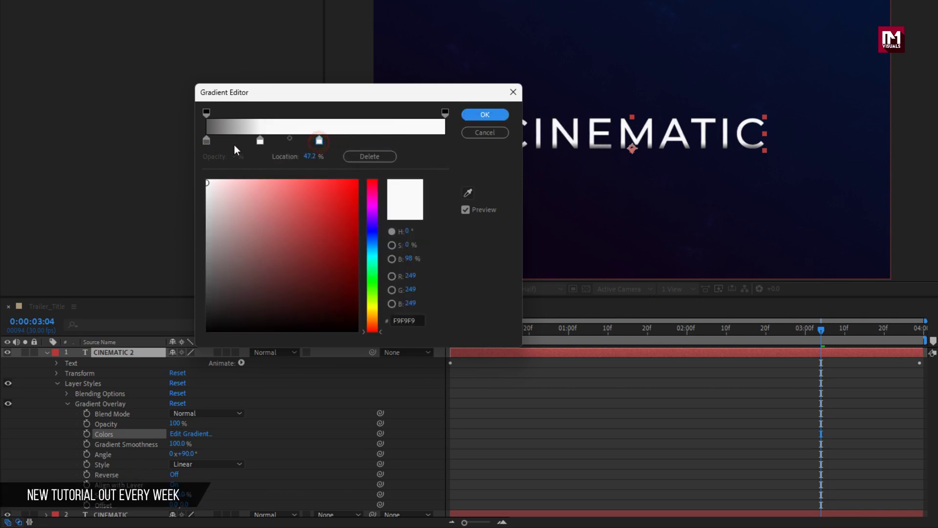
{"action": "left_click", "coordinate": [207, 141]}
{"action": "left_click_drag", "start_coordinate": [208, 278], "coordinate": [211, 301]}
{"action": "left_click_drag", "start_coordinate": [206, 140], "coordinate": [293, 141]}
{"action": "left_click", "coordinate": [261, 141]}
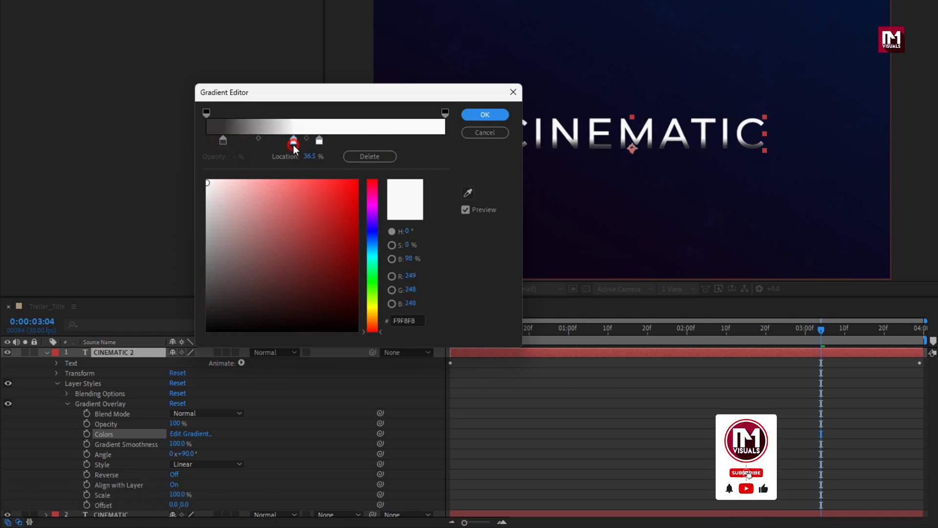
{"action": "left_click_drag", "start_coordinate": [223, 140], "coordinate": [214, 141]}
Step: Delete the white stop near 47%, move the remaining white stop to about 45%, and apply the gradient
{"action": "left_click", "coordinate": [319, 142]}
{"action": "left_click", "coordinate": [347, 158]}
{"action": "left_click", "coordinate": [293, 141]}
{"action": "left_click_drag", "start_coordinate": [292, 142], "coordinate": [314, 142]}
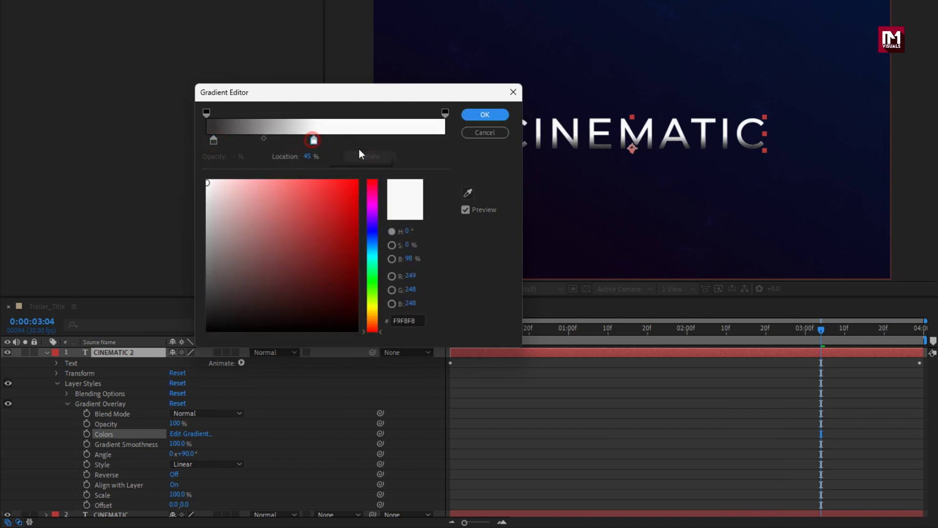
{"action": "left_click", "coordinate": [485, 115]}
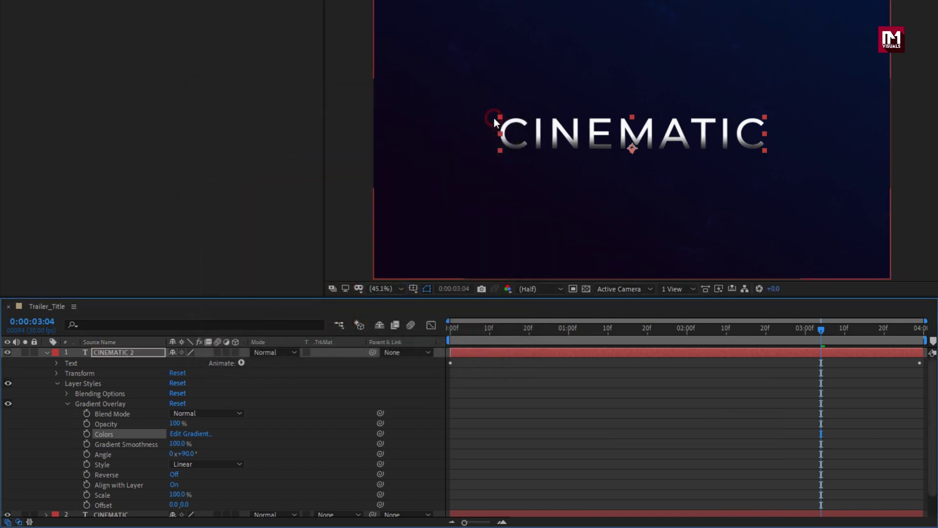
{"action": "left_click", "coordinate": [47, 352]}
Step: Set the original CINEMATIC layer's horizontal scale to 99%, leaving its vertical scale unlinked
{"action": "left_click", "coordinate": [110, 364]}
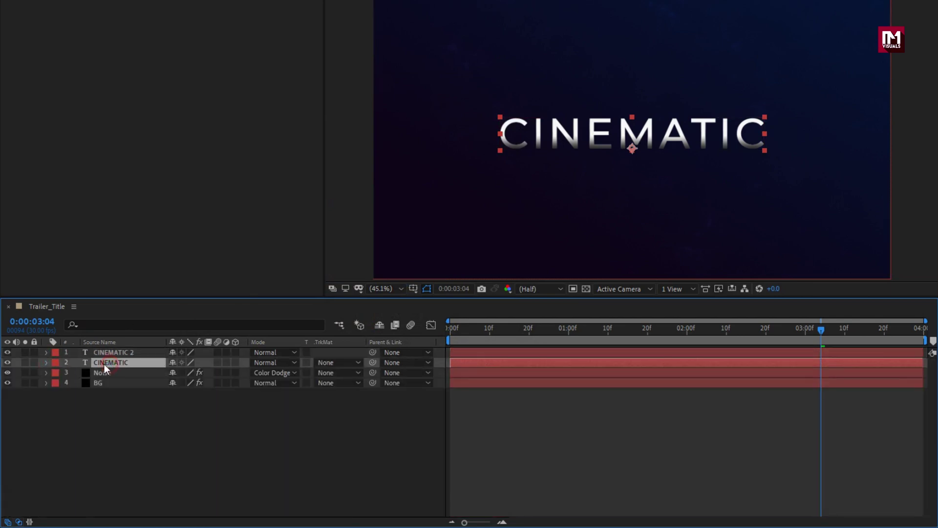
{"action": "left_click", "coordinate": [45, 364]}
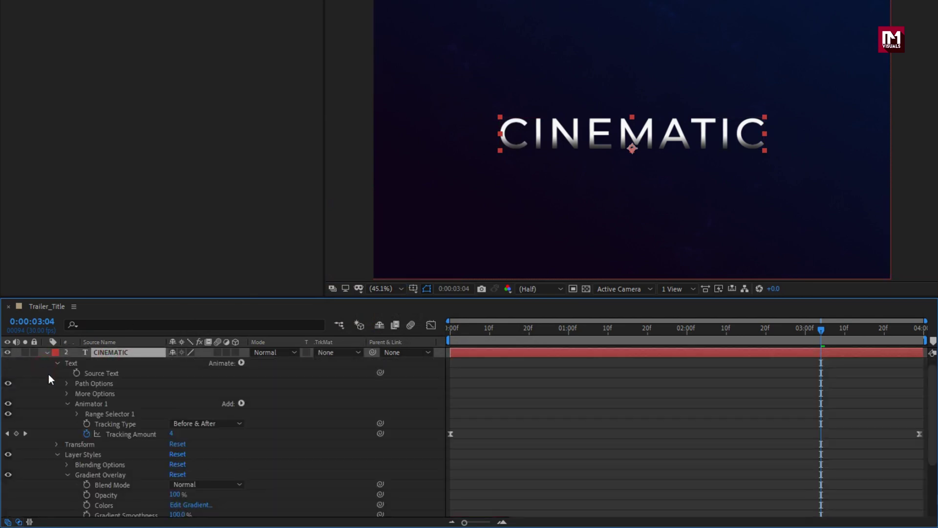
{"action": "left_click", "coordinate": [56, 444]}
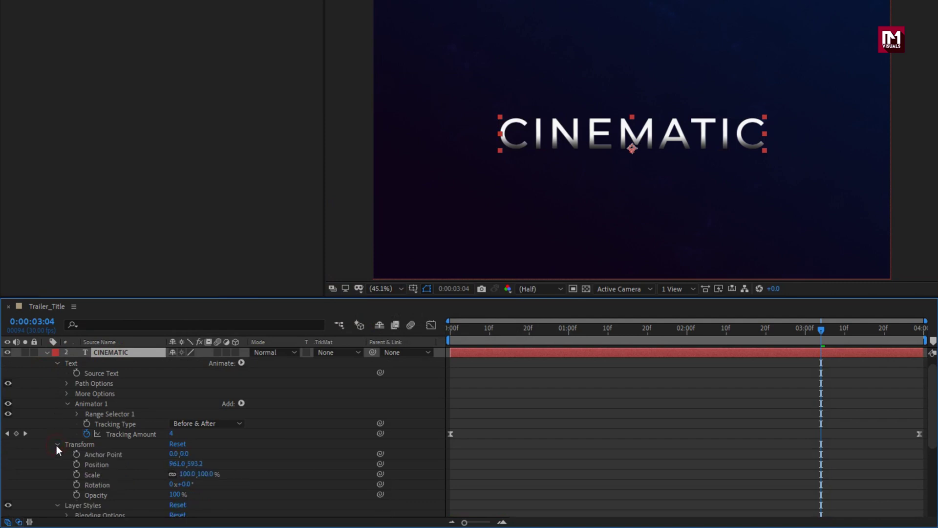
{"action": "scroll", "coordinate": [57, 445], "scroll_direction": "down", "scroll_amount": 1}
{"action": "left_click", "coordinate": [185, 443]}
{"action": "type", "text": "99"}
{"action": "left_click", "coordinate": [164, 444]}
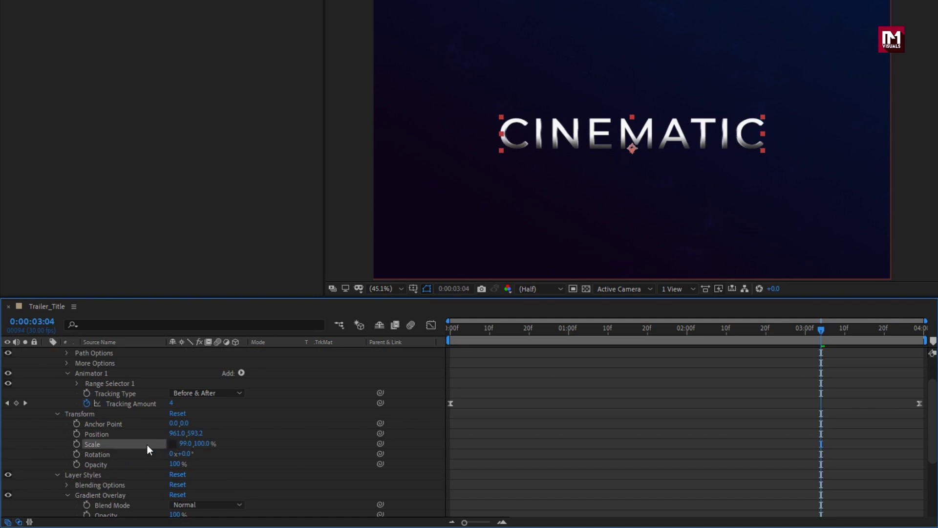
{"action": "scroll", "coordinate": [130, 438], "scroll_direction": "up", "scroll_amount": 2}
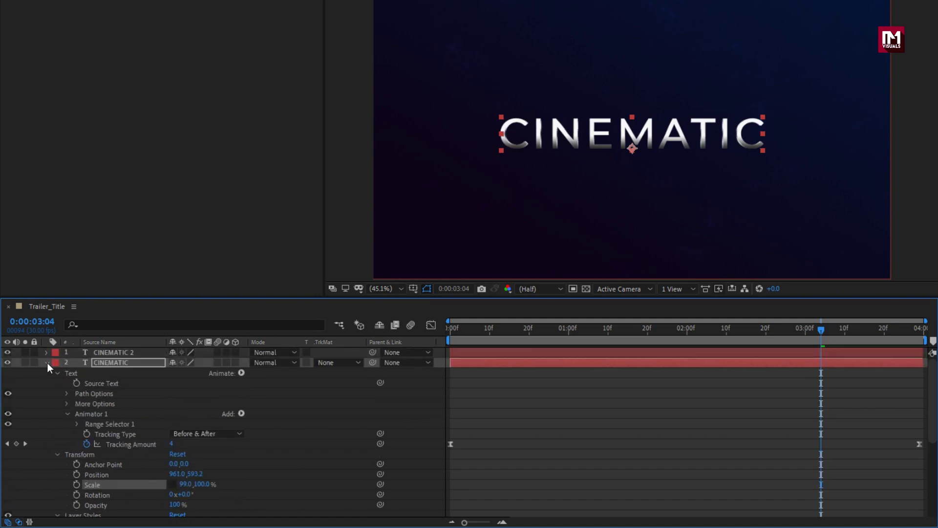
{"action": "left_click", "coordinate": [47, 363]}
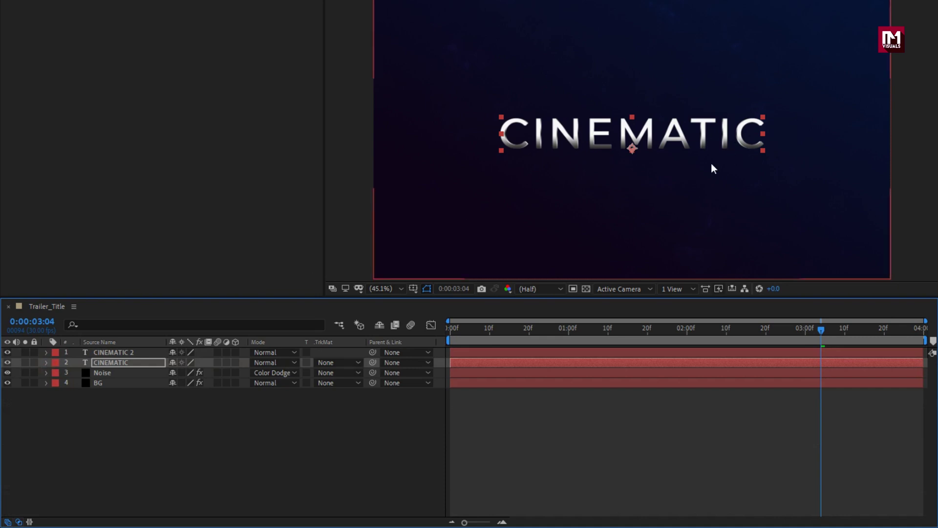
Step: Pre-compose both CINEMATIC text layers into a new composition named Text
{"action": "mouse_move", "coordinate": [452, 331]}
{"action": "left_mouse_down"}
{"action": "mouse_move", "coordinate": [869, 330]}
{"action": "mouse_move", "coordinate": [441, 340]}
{"action": "left_mouse_up"}
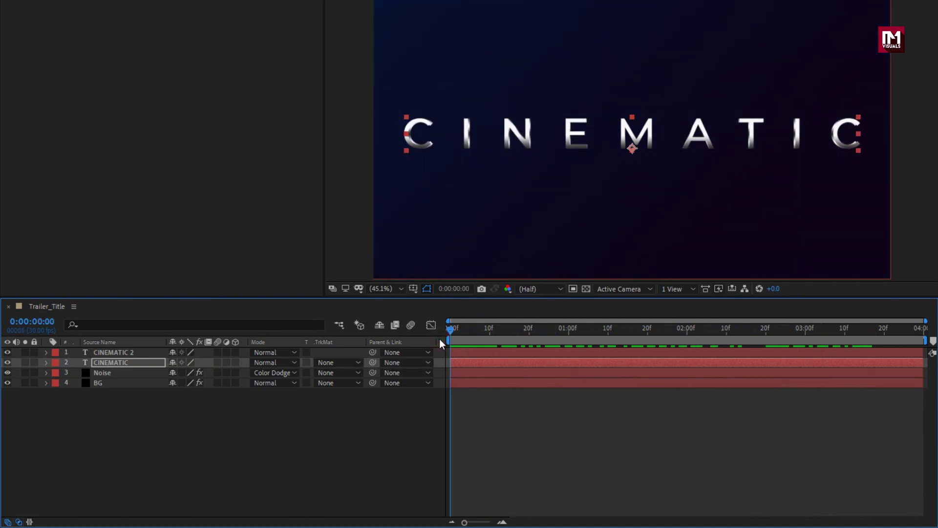
{"action": "left_click", "coordinate": [115, 353], "text": "shift"}
{"action": "right_click", "coordinate": [116, 353]}
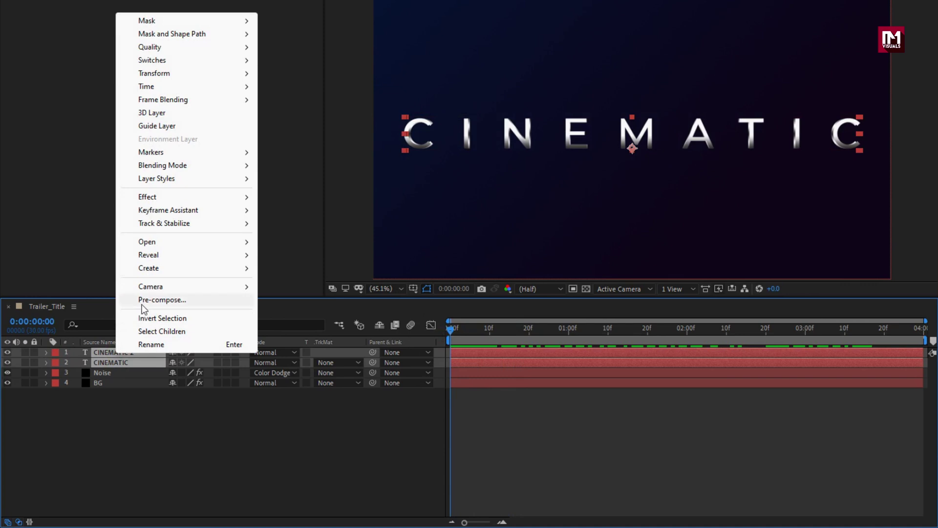
{"action": "left_click", "coordinate": [141, 300]}
{"action": "type", "text": "Te"}
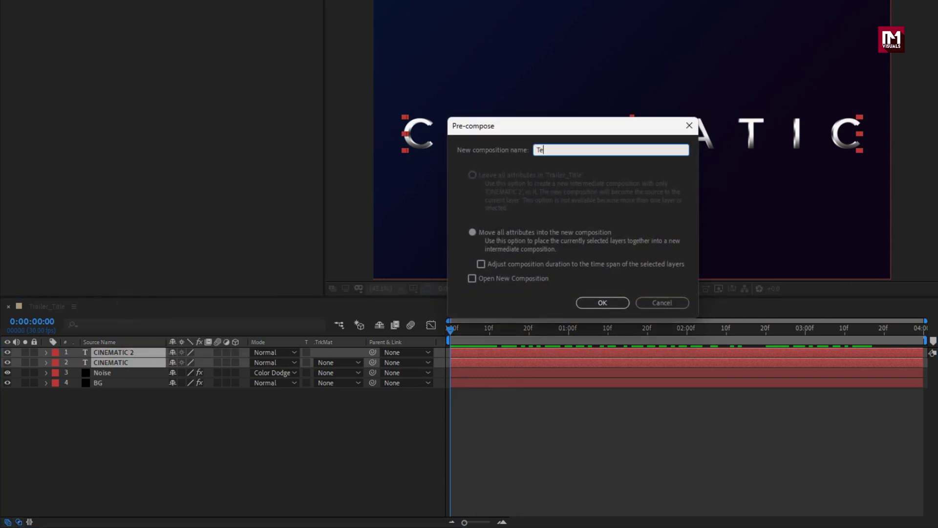
{"action": "type", "text": "xt"}
{"action": "left_click", "coordinate": [586, 301]}
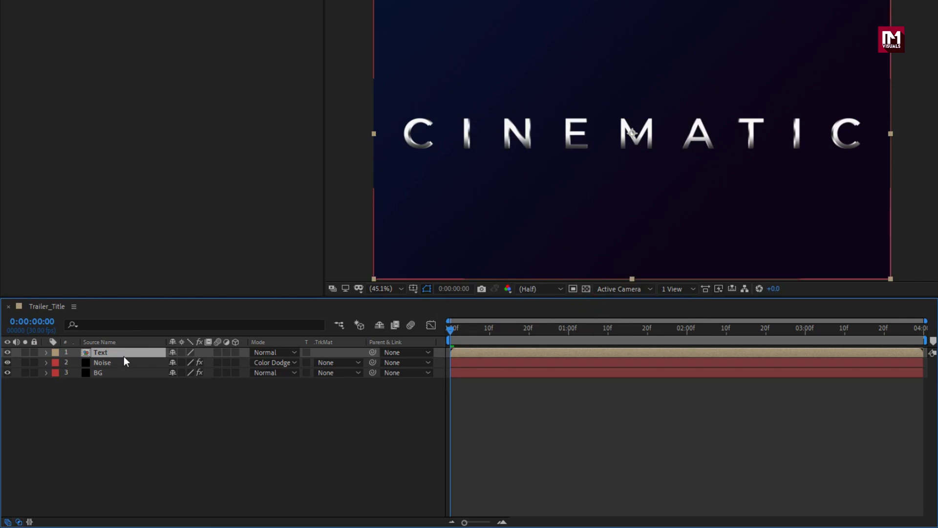
Step: Apply Photo Filter to the Text layer with Cooling Filter (82) and a density of 100%
{"action": "left_click", "coordinate": [759, 39]}
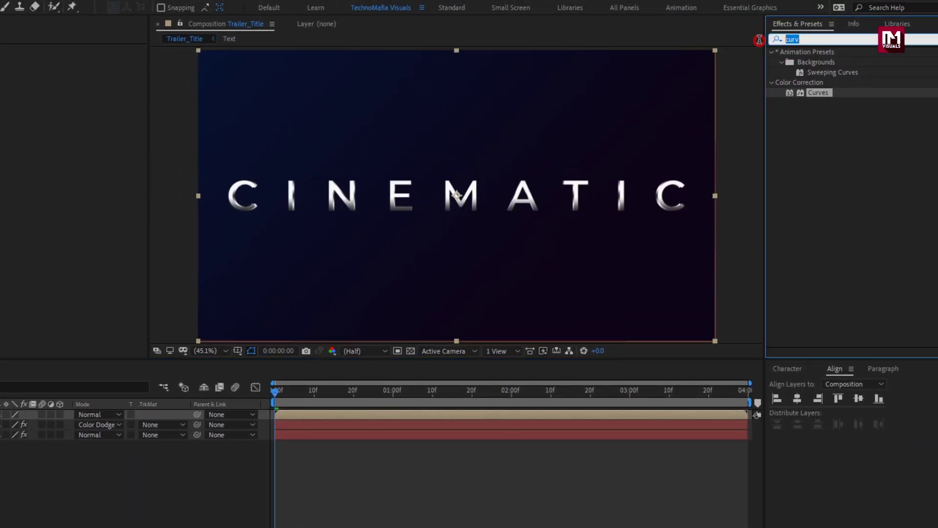
{"action": "type", "text": "photo"}
{"action": "double_click", "coordinate": [811, 62]}
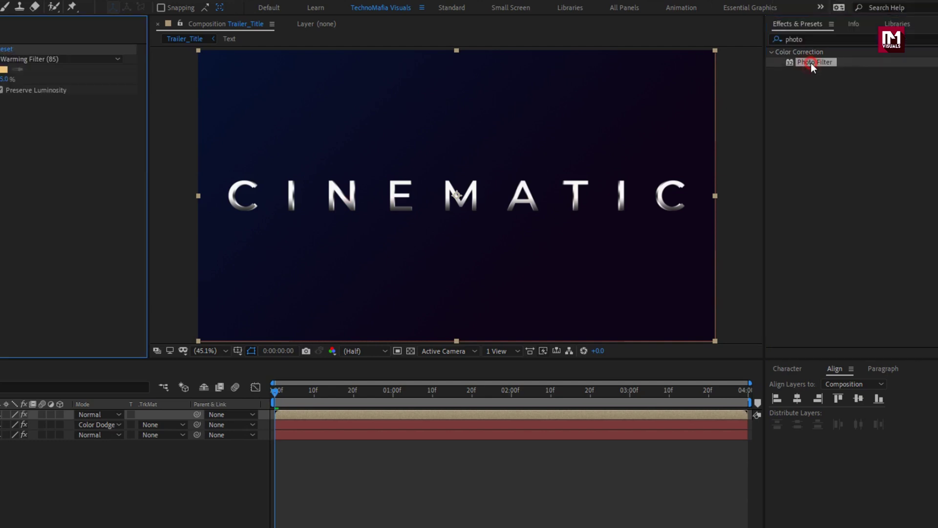
{"action": "left_click", "coordinate": [55, 58]}
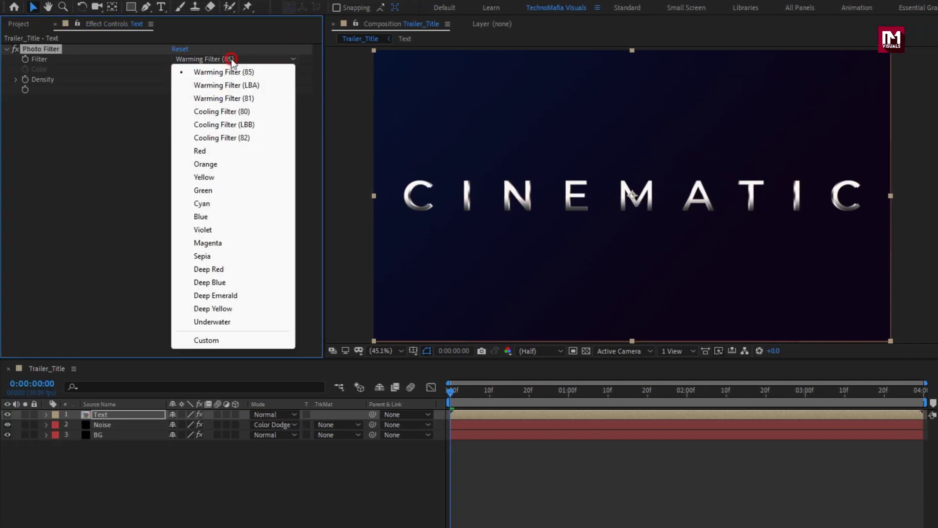
{"action": "left_click", "coordinate": [242, 138]}
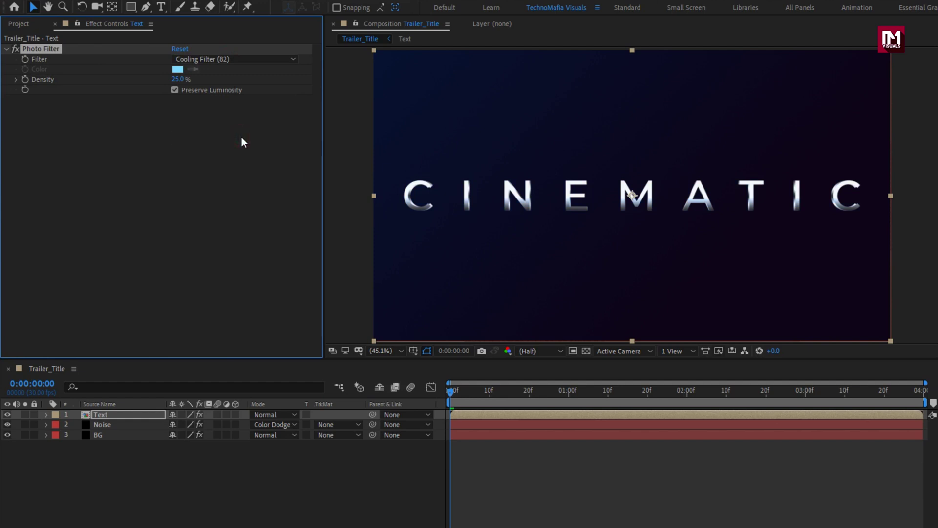
{"action": "left_click", "coordinate": [180, 80]}
{"action": "type", "text": "100"}
{"action": "key", "text": "Return"}
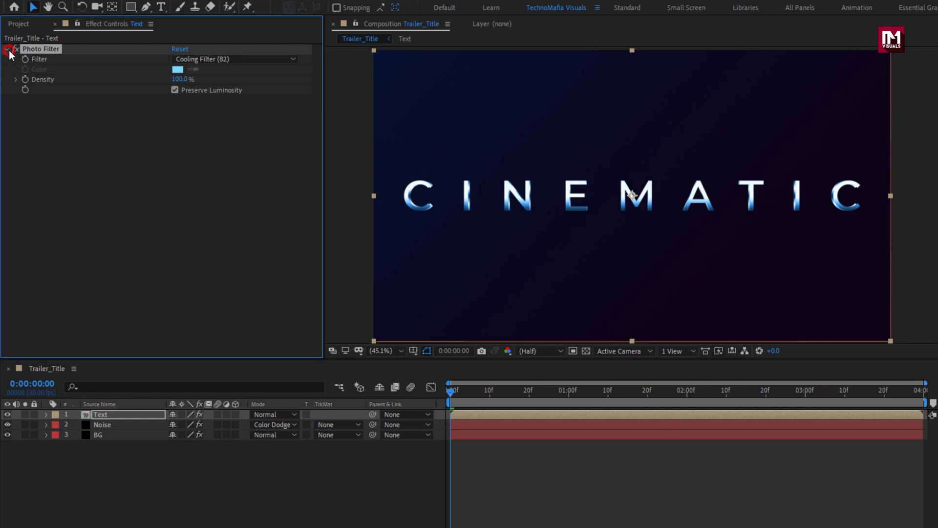
Step: Apply Optics Compensation to the Text layer and keyframe its Field of View at 0 at 0:00:03:29
{"action": "left_click", "coordinate": [801, 39]}
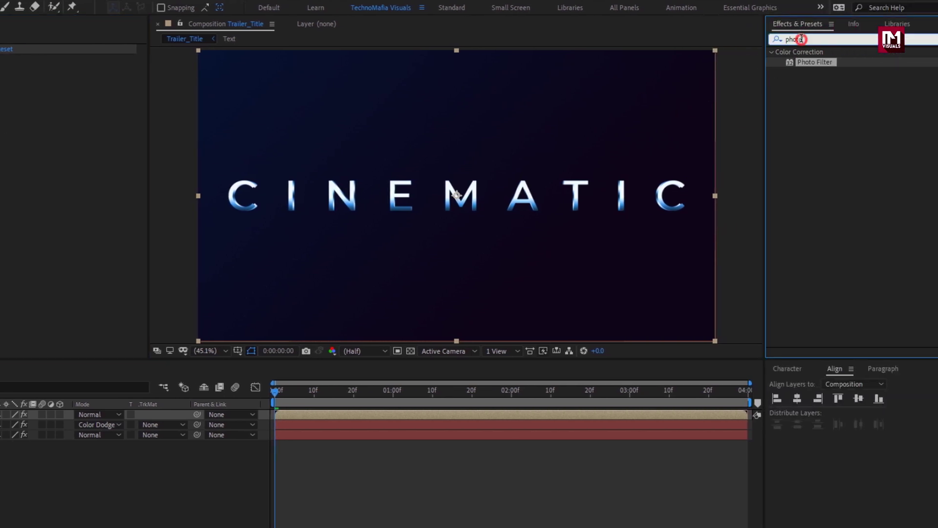
{"action": "left_click_drag", "start_coordinate": [802, 39], "coordinate": [773, 39]}
{"action": "type", "text": "opt"}
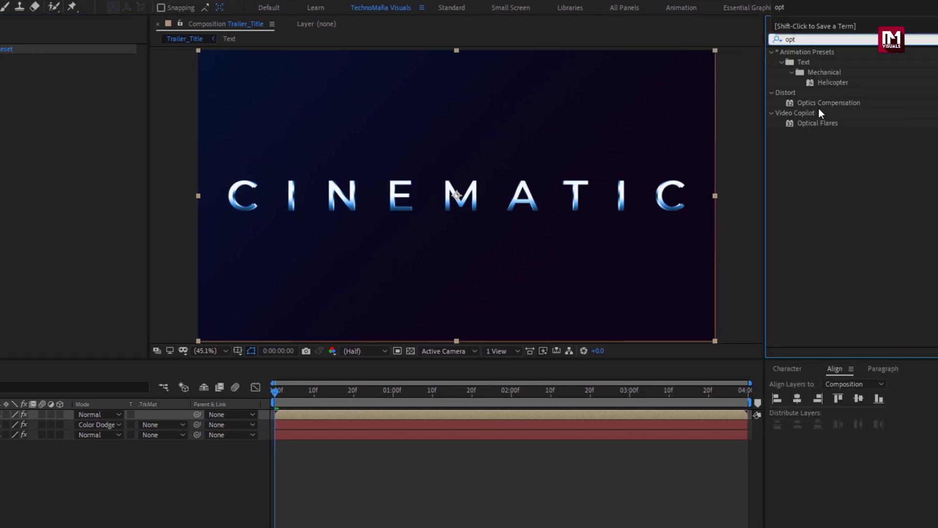
{"action": "double_click", "coordinate": [819, 103]}
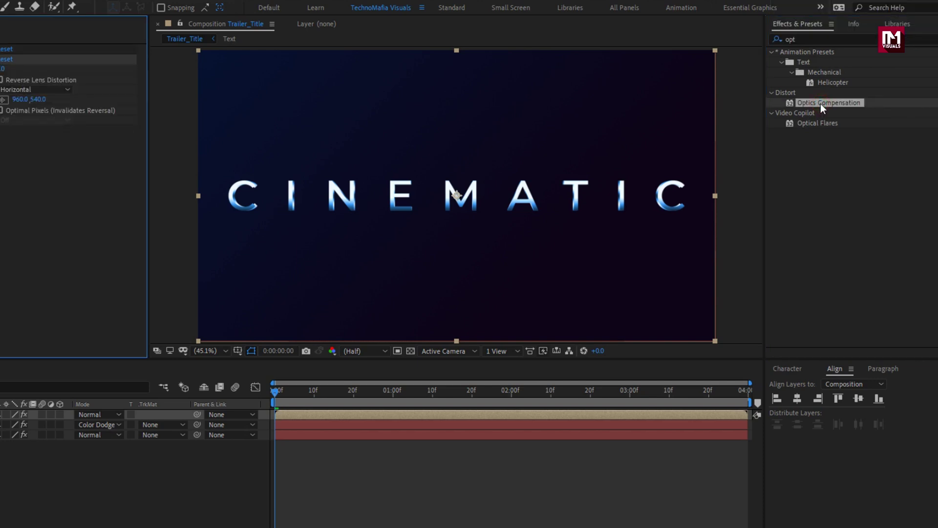
{"action": "left_click_drag", "start_coordinate": [734, 389], "coordinate": [744, 390]}
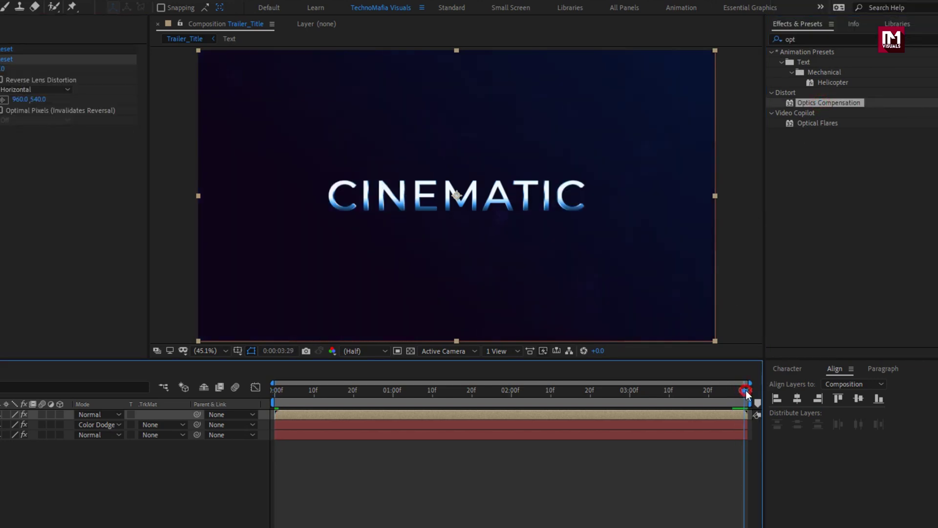
{"action": "left_click", "coordinate": [25, 69]}
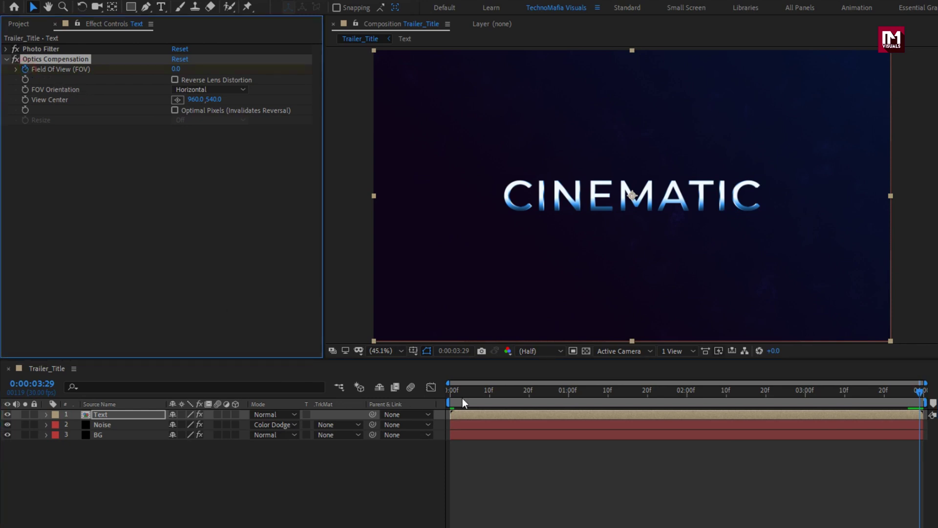
Step: Set the Field of View to 180 at 0:00:00:00, enable Reverse Lens Distortion, and preview the animation
{"action": "left_click", "coordinate": [442, 391]}
{"action": "left_click", "coordinate": [176, 69]}
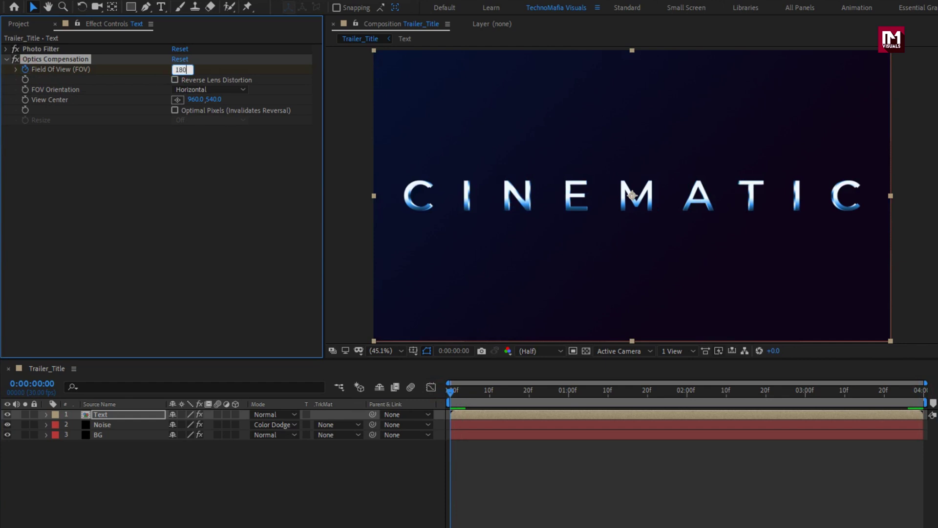
{"action": "key", "text": "Return"}
{"action": "left_click", "coordinate": [174, 80]}
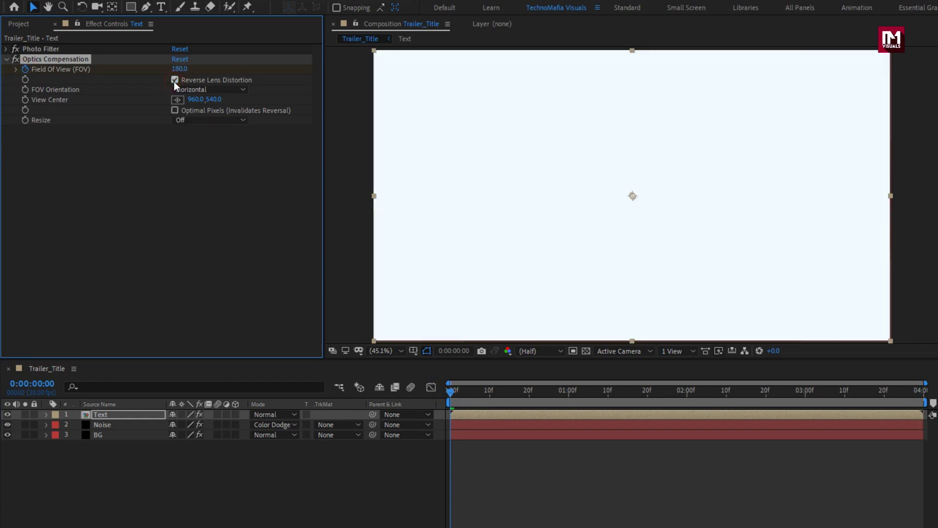
{"action": "left_click_drag", "start_coordinate": [501, 395], "coordinate": [670, 400]}
Step: Reveal the Text layer's keyframes and apply Easy Ease to both Field of View keyframes
{"action": "key", "text": "u"}
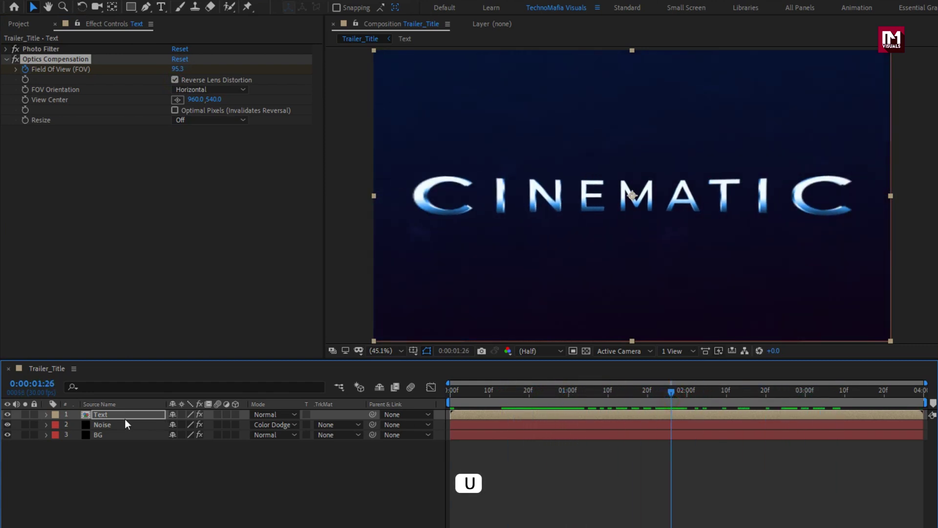
{"action": "left_click", "coordinate": [125, 416]}
{"action": "key", "text": "u"}
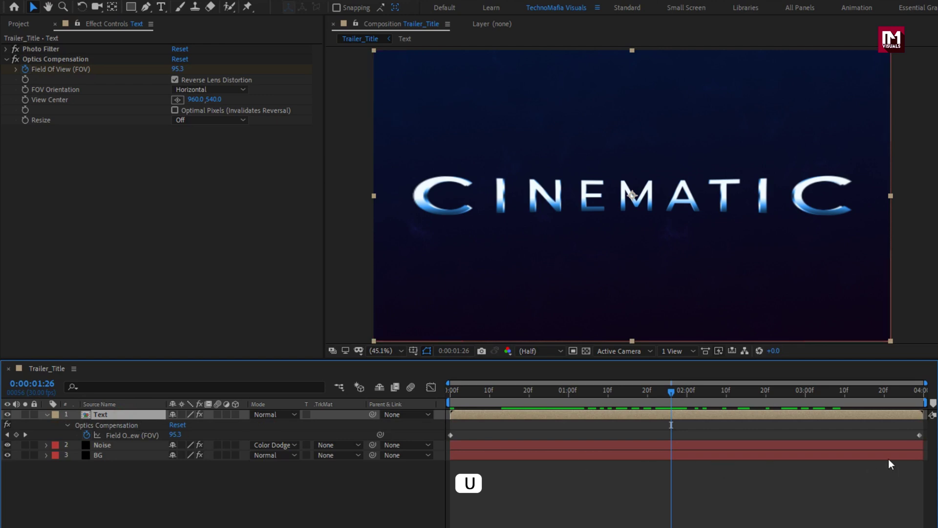
{"action": "left_click_drag", "start_coordinate": [925, 432], "coordinate": [449, 438]}
{"action": "right_click", "coordinate": [450, 436]}
{"action": "mouse_move", "coordinate": [528, 427]}
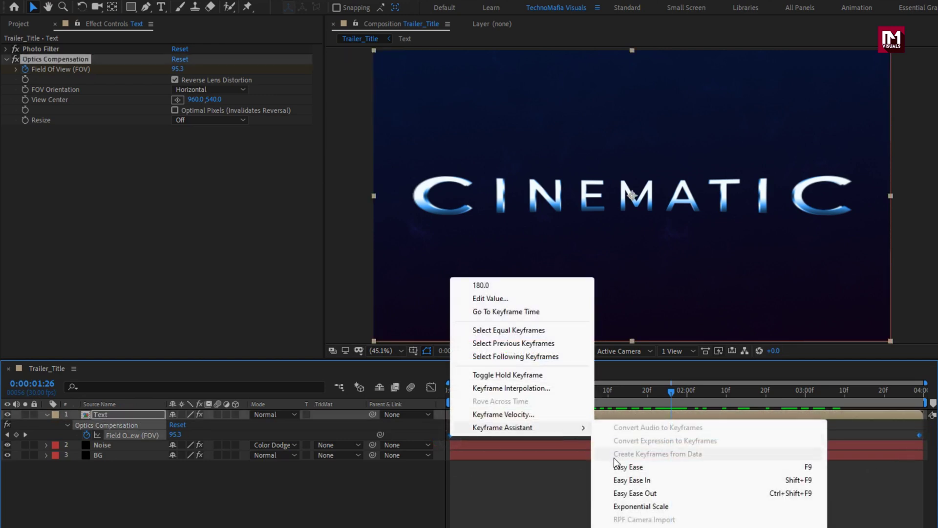
{"action": "left_click", "coordinate": [617, 466]}
Step: Lengthen the last Field of View keyframe's incoming ease to about 02:05 in the speed graph and preview the motion
{"action": "left_click", "coordinate": [431, 387]}
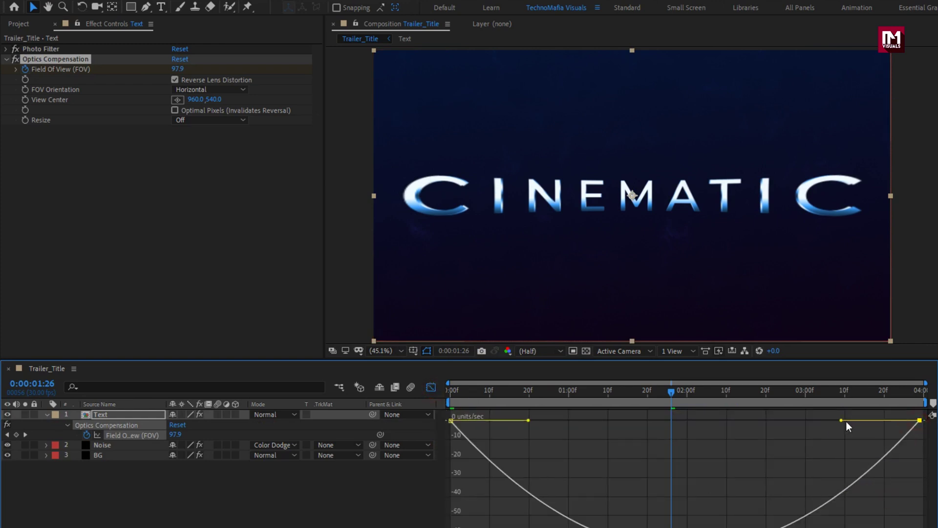
{"action": "left_click_drag", "start_coordinate": [825, 420], "coordinate": [704, 420]}
{"action": "mouse_move", "coordinate": [457, 386]}
{"action": "left_mouse_down"}
{"action": "mouse_move", "coordinate": [775, 395]}
{"action": "mouse_move", "coordinate": [441, 399]}
{"action": "mouse_move", "coordinate": [831, 392]}
{"action": "left_mouse_up"}
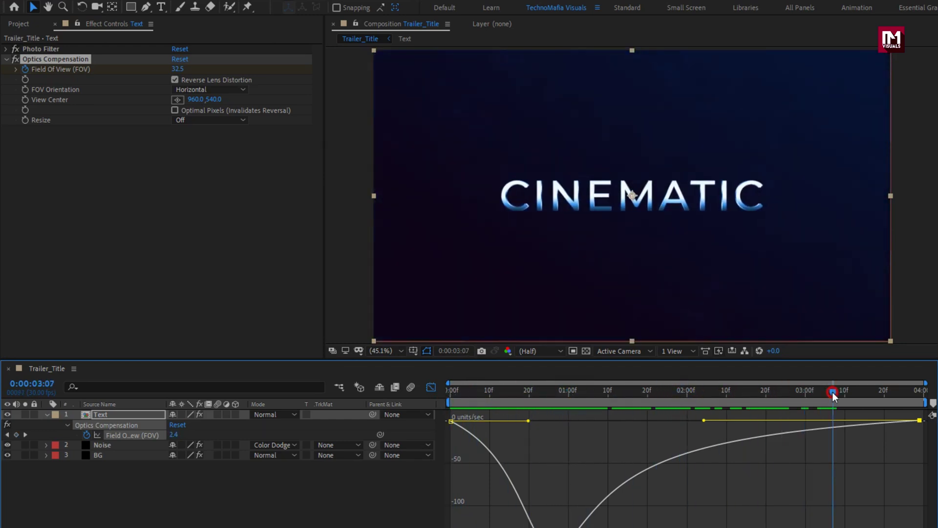
{"action": "left_click", "coordinate": [431, 389]}
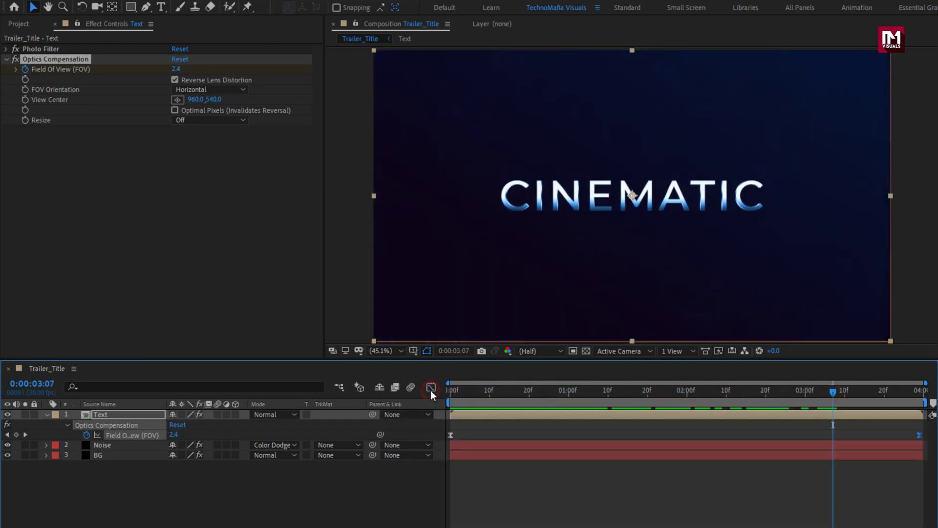
Step: Make the Text layer 3D and add a two-node camera with the 50mm preset
{"action": "left_click", "coordinate": [47, 415]}
{"action": "left_click", "coordinate": [235, 414]}
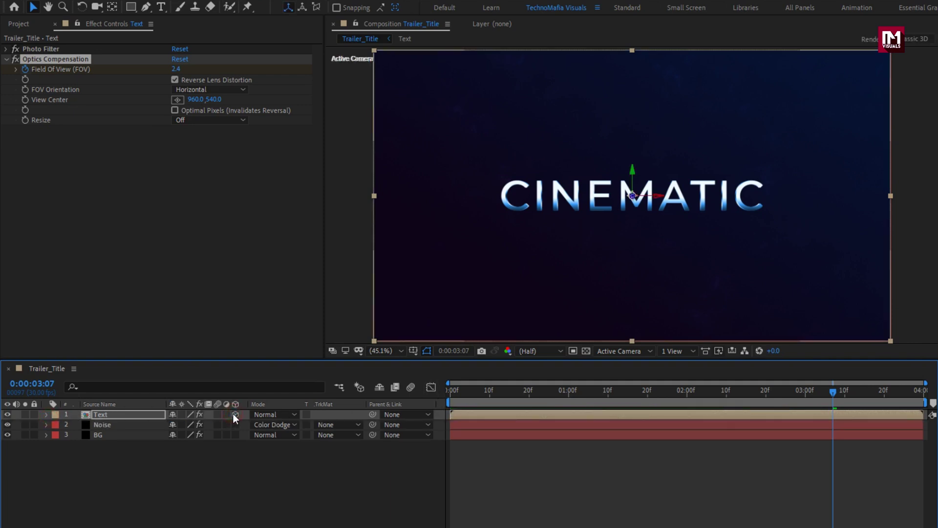
{"action": "left_click", "coordinate": [198, 461]}
{"action": "right_click", "coordinate": [199, 460]}
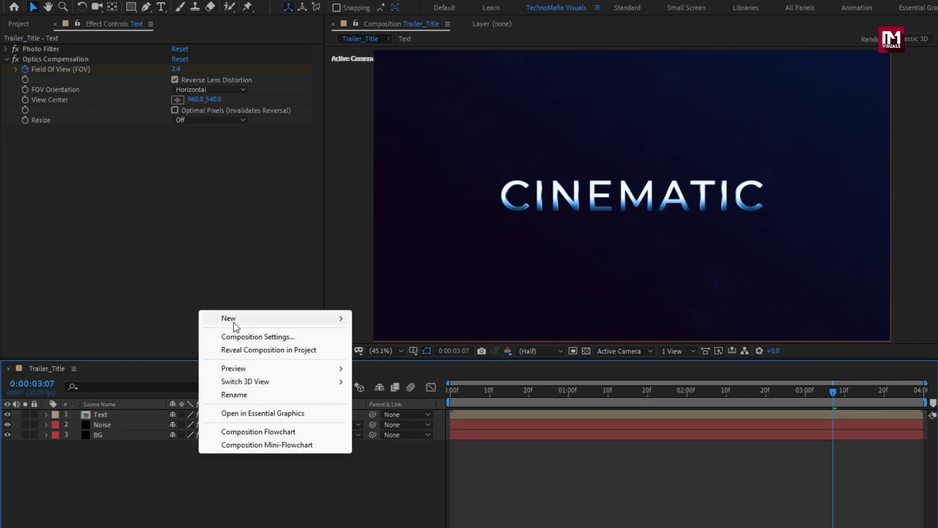
{"action": "mouse_move", "coordinate": [233, 321]}
{"action": "left_click", "coordinate": [389, 375]}
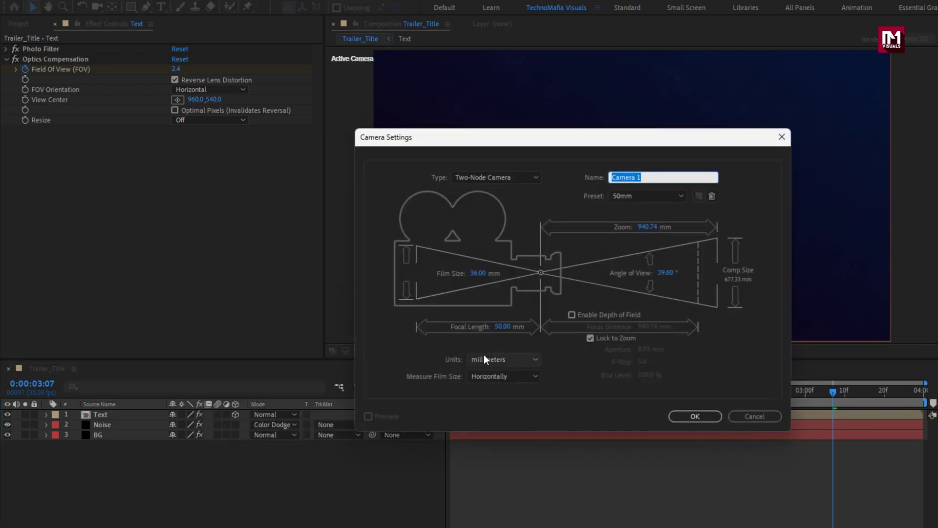
{"action": "left_click", "coordinate": [674, 416]}
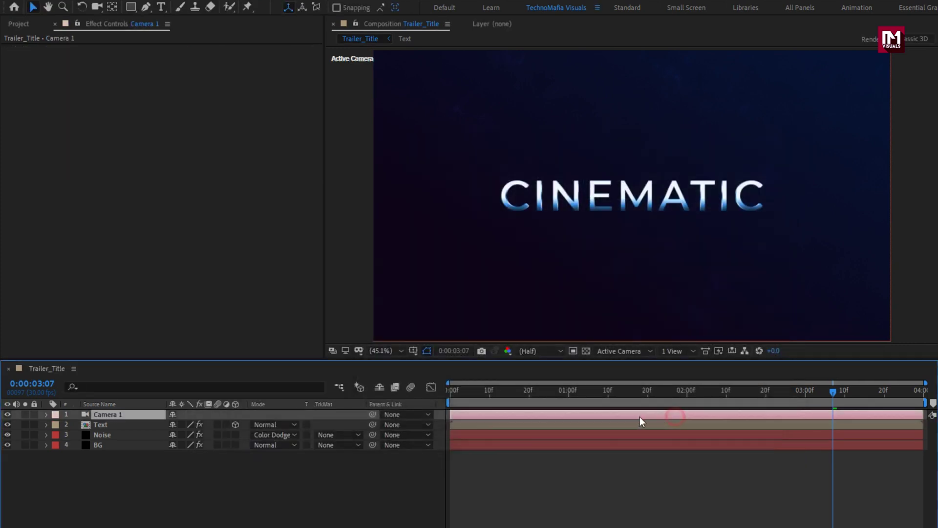
Step: Add a null object, make it 3D, and parent Camera 1 to it
{"action": "right_click", "coordinate": [321, 421]}
{"action": "mouse_move", "coordinate": [369, 429]}
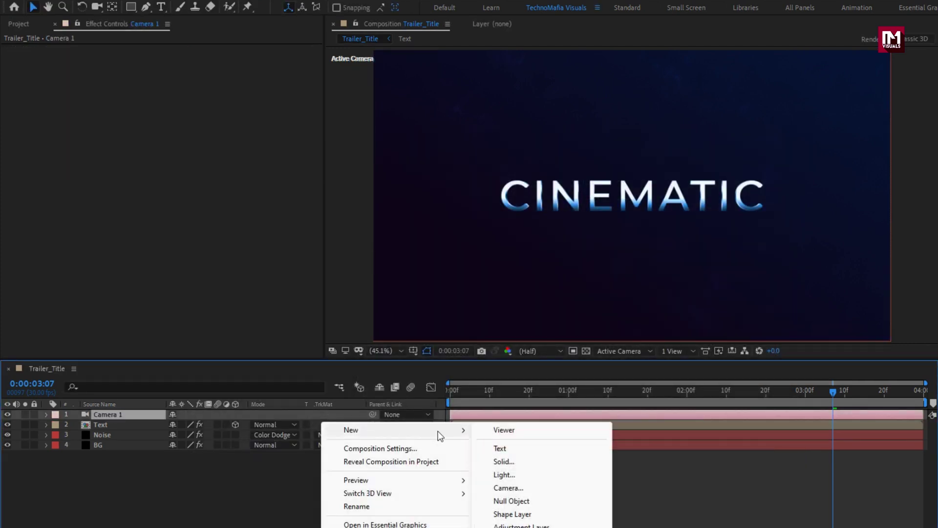
{"action": "left_click", "coordinate": [503, 500]}
{"action": "left_click", "coordinate": [235, 414]}
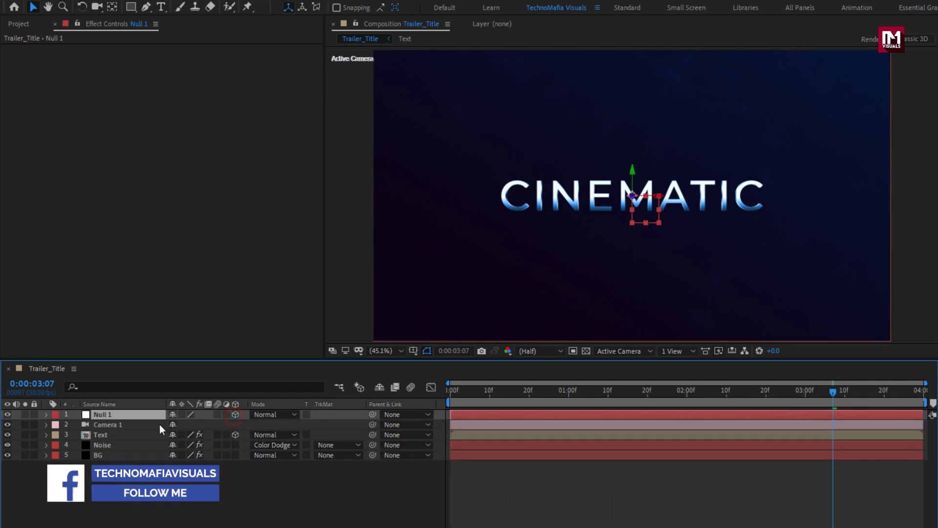
{"action": "left_click", "coordinate": [121, 424]}
{"action": "left_click", "coordinate": [385, 426]}
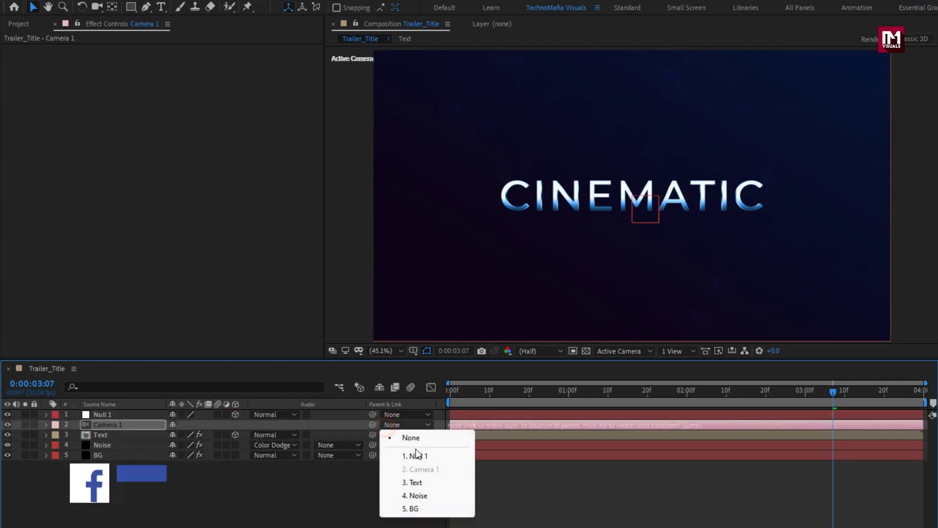
{"action": "left_click", "coordinate": [429, 452]}
Step: Reveal the null's Position and keyframe it at 960, 540, 0 at 0:00:03:29
{"action": "left_click", "coordinate": [129, 416]}
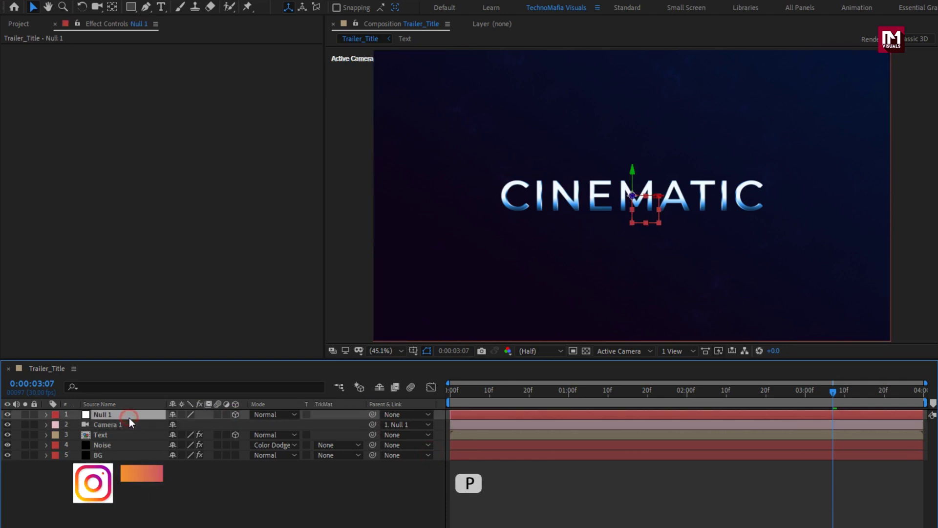
{"action": "left_click", "coordinate": [919, 391]}
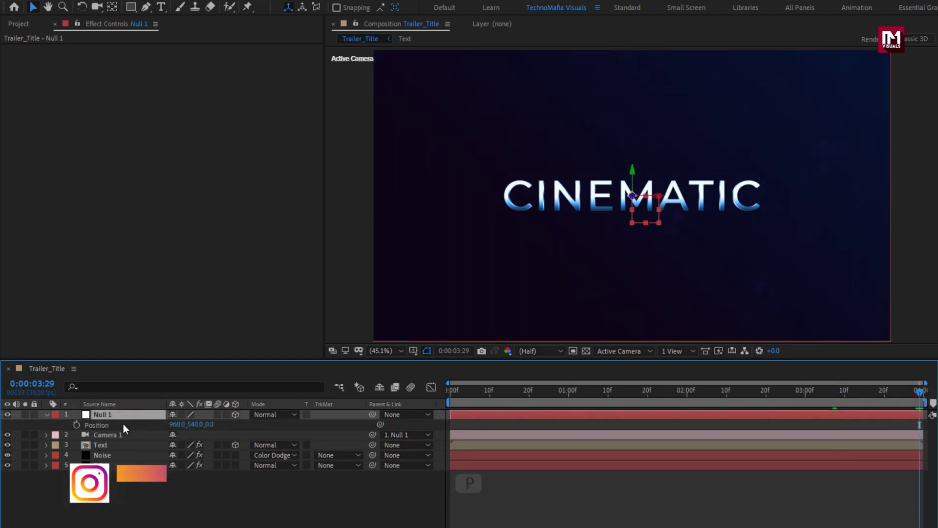
{"action": "left_click", "coordinate": [77, 425]}
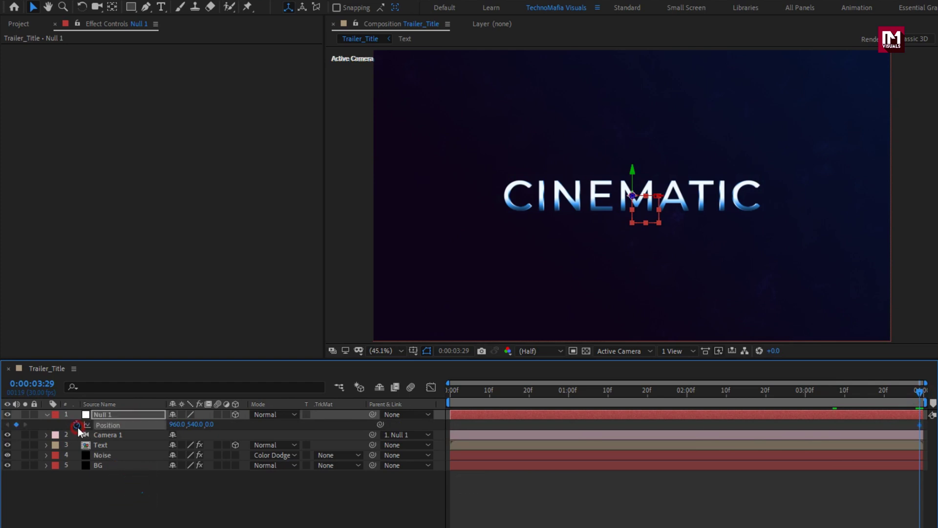
Step: Set the null's Z position to 997 at 0:00:00:00 and preview the camera move
{"action": "left_click", "coordinate": [451, 391]}
{"action": "left_click_drag", "start_coordinate": [209, 423], "coordinate": [644, 409]}
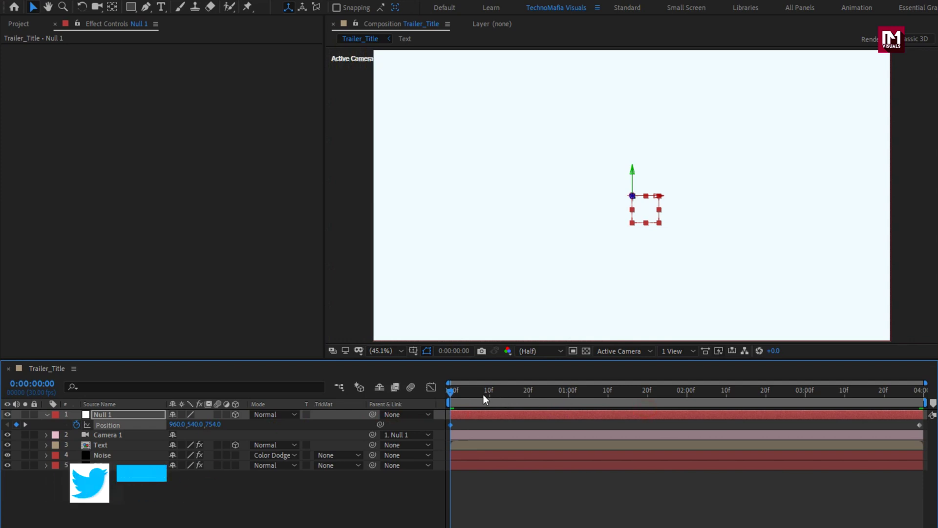
{"action": "left_click_drag", "start_coordinate": [461, 392], "coordinate": [413, 392]}
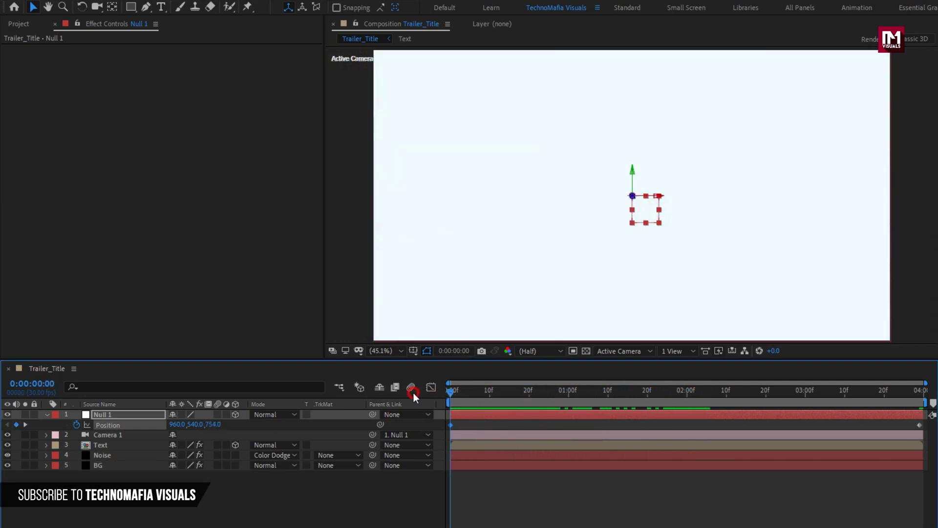
{"action": "left_click_drag", "start_coordinate": [213, 424], "coordinate": [346, 422]}
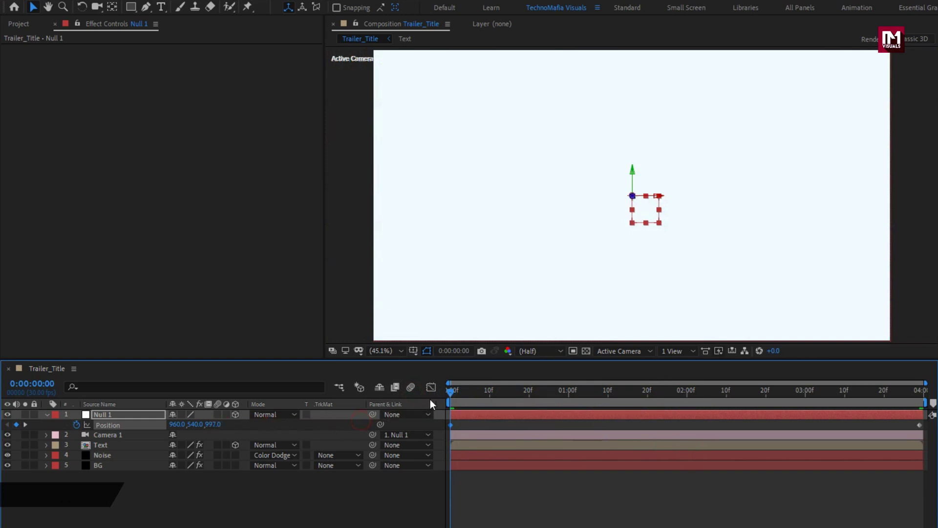
{"action": "mouse_move", "coordinate": [451, 391]}
{"action": "left_mouse_down"}
{"action": "mouse_move", "coordinate": [853, 393]}
{"action": "mouse_move", "coordinate": [451, 391]}
{"action": "left_mouse_up"}
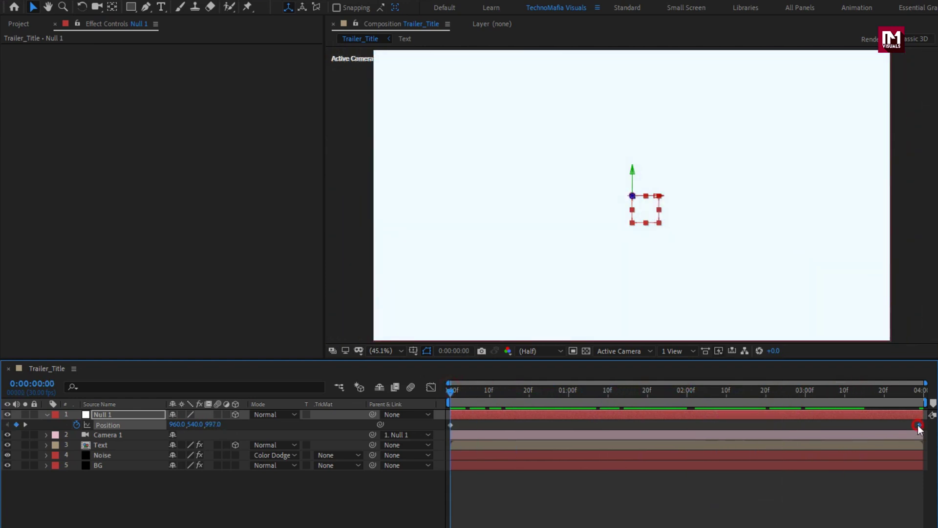
Step: Apply Easy Ease to the null's last Position keyframe, lengthen its incoming ease to about 02:04 in the speed graph, and preview the motion
{"action": "right_click", "coordinate": [918, 424]}
{"action": "mouse_move", "coordinate": [781, 511]}
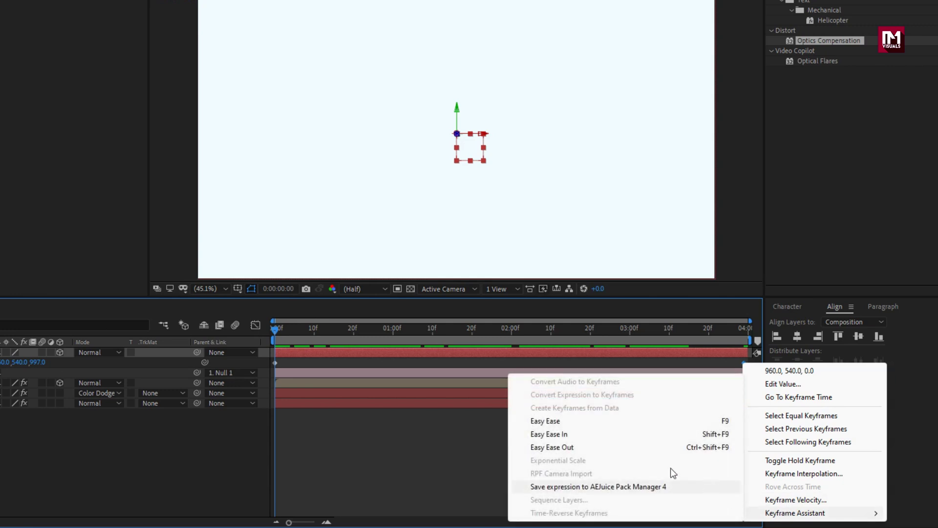
{"action": "left_click", "coordinate": [560, 423]}
{"action": "left_click", "coordinate": [255, 327]}
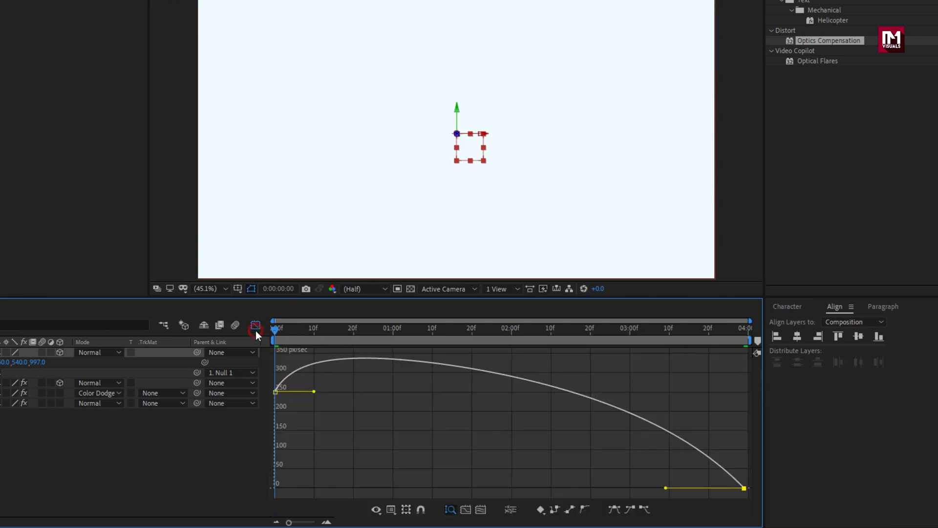
{"action": "left_click_drag", "start_coordinate": [666, 487], "coordinate": [528, 487]}
{"action": "left_click_drag", "start_coordinate": [272, 337], "coordinate": [685, 339]}
{"action": "left_click", "coordinate": [256, 325]}
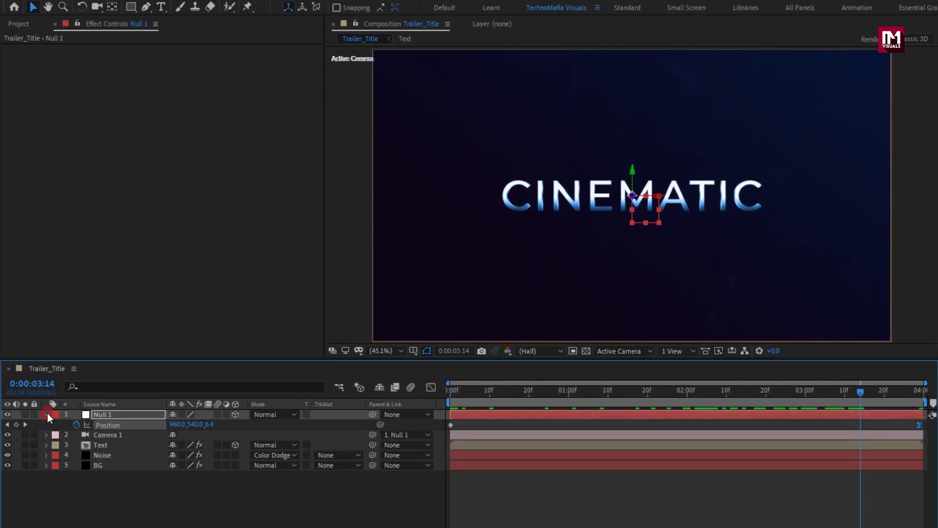
{"action": "left_click", "coordinate": [47, 413]}
{"action": "left_click", "coordinate": [120, 485]}
Step: Add light.psd as the topmost layer and apply Gaussian Blur (Legacy) with a Blurriness of 20
{"action": "left_click", "coordinate": [18, 24]}
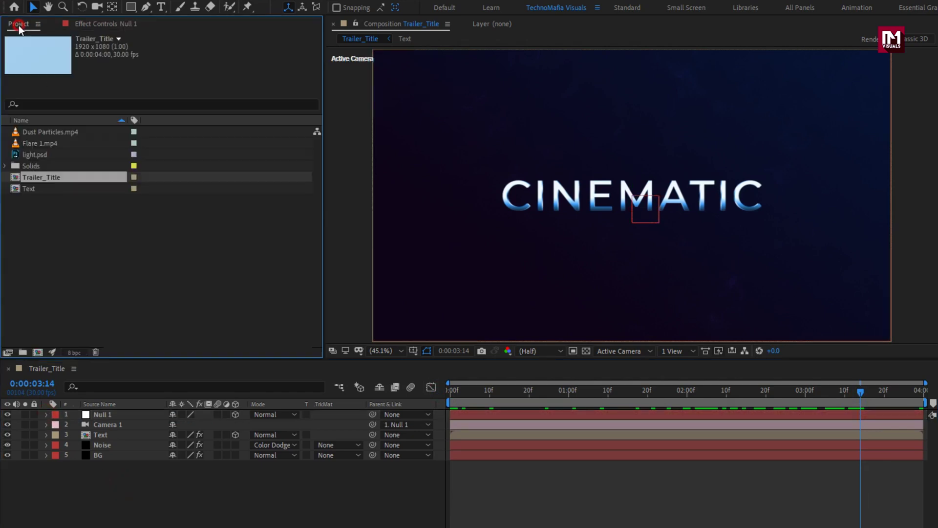
{"action": "left_click_drag", "start_coordinate": [31, 154], "coordinate": [112, 413]}
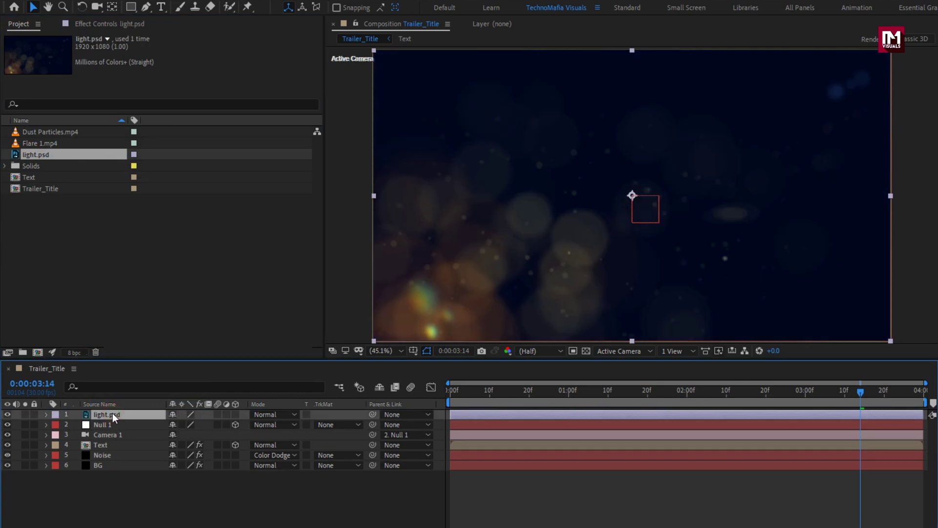
{"action": "left_click", "coordinate": [730, 50]}
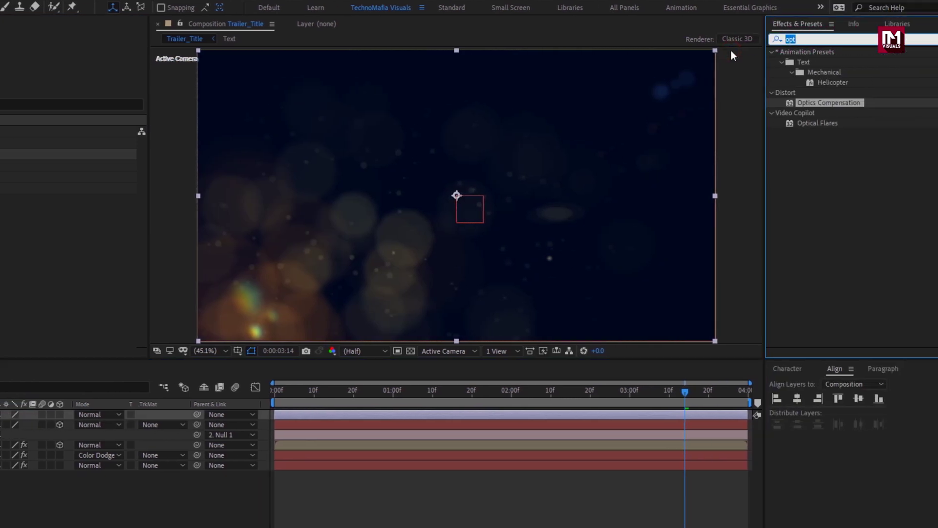
{"action": "type", "text": "gaus"}
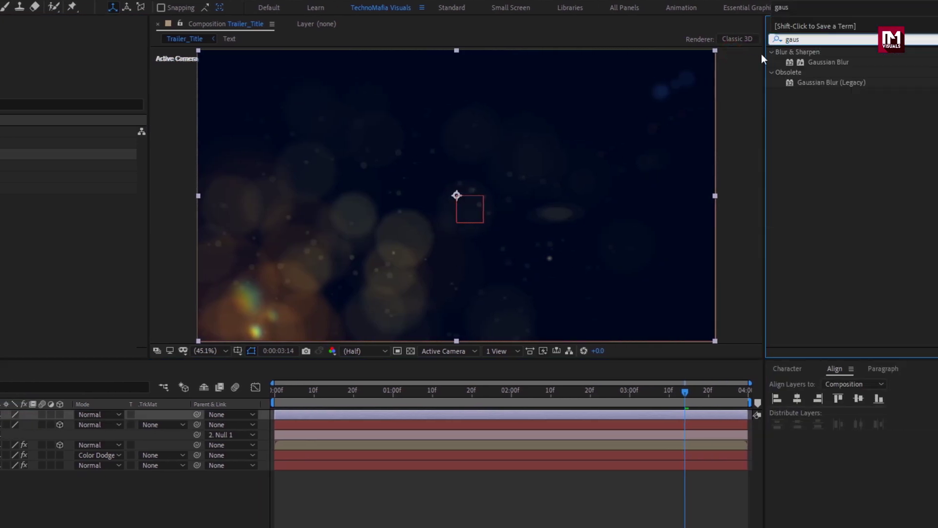
{"action": "double_click", "coordinate": [831, 84]}
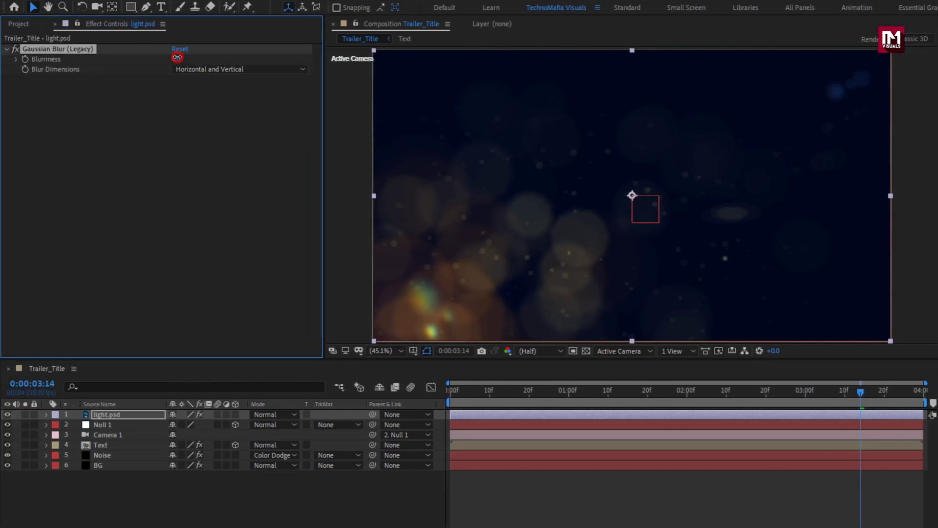
{"action": "type", "text": "20"}
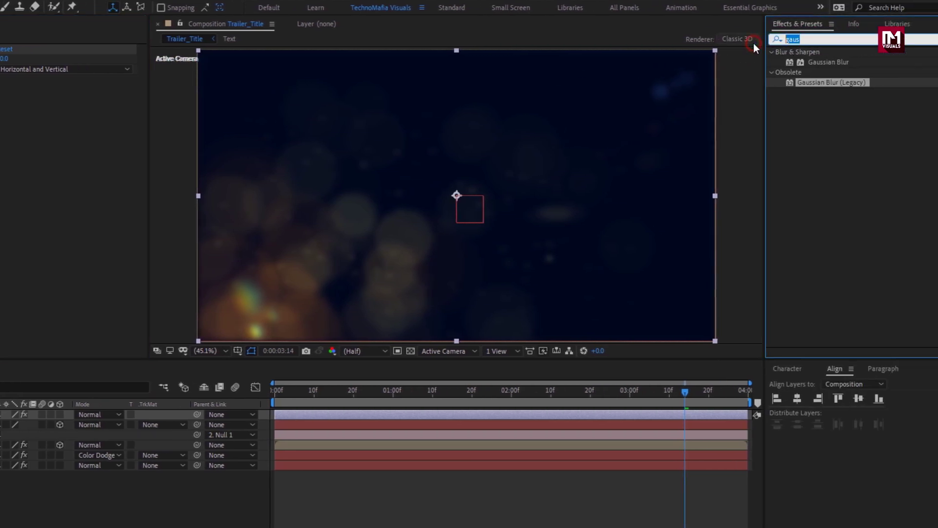
Step: Apply Tint to light.psd, give Amount to Tint the expression wiggle(10,45), and preview the flicker
{"action": "type", "text": "tint"}
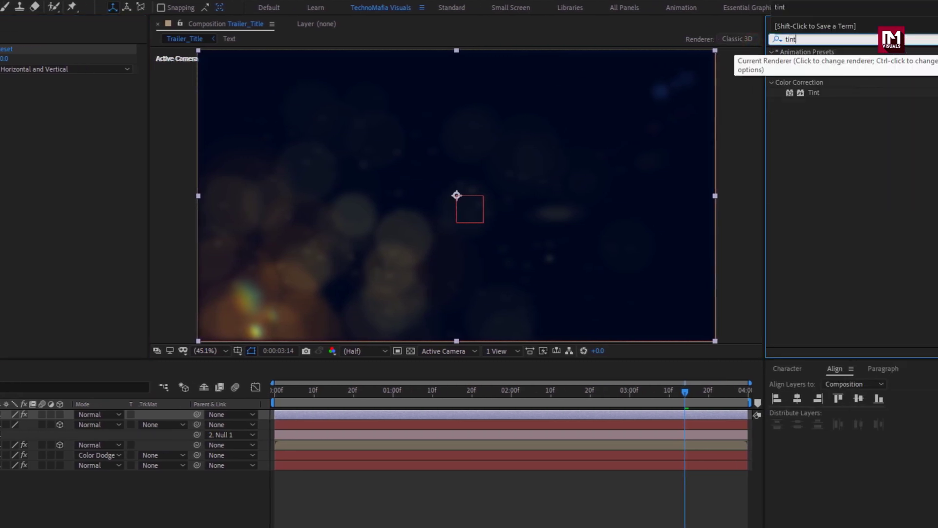
{"action": "left_click_drag", "start_coordinate": [812, 92], "coordinate": [480, 160]}
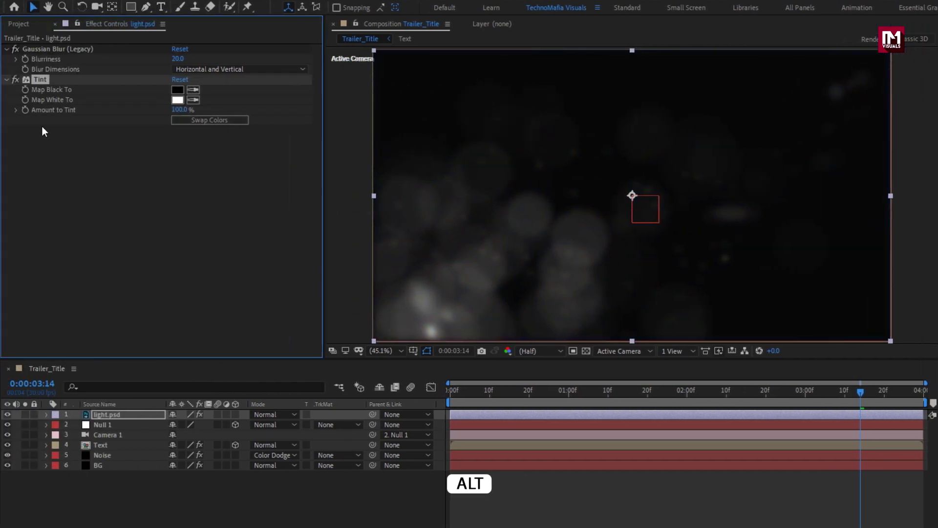
{"action": "left_click", "coordinate": [26, 110], "text": "alt"}
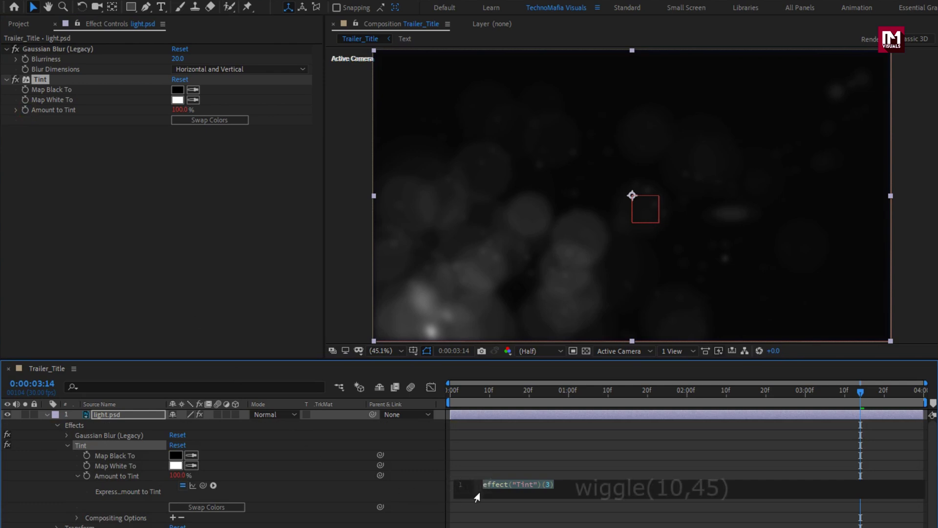
{"action": "type", "text": "wigg"}
{"action": "type", "text": "le(1"}
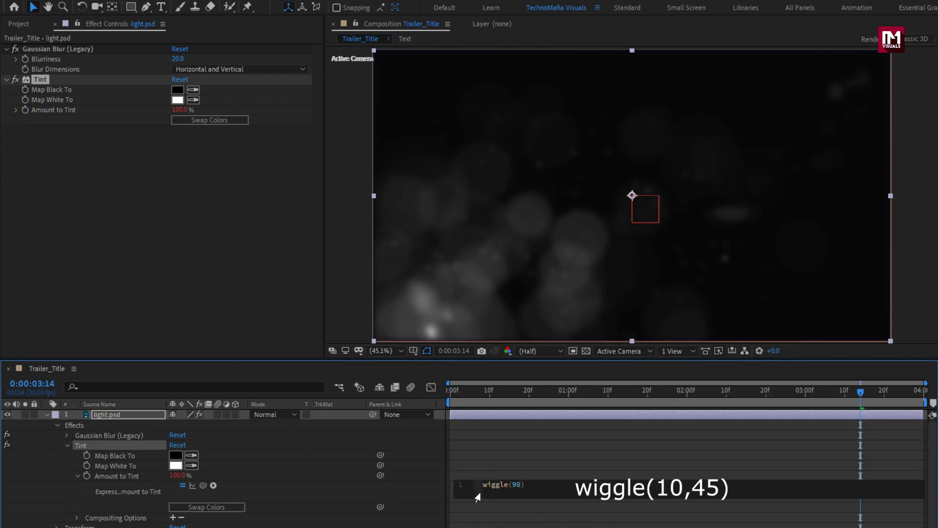
{"action": "left_click", "coordinate": [488, 485]}
{"action": "left_click", "coordinate": [517, 484]}
{"action": "key", "text": "BackSpace"}
{"action": "type", "text": "10,45"}
{"action": "left_click", "coordinate": [472, 515]}
{"action": "left_click_drag", "start_coordinate": [457, 395], "coordinate": [673, 397]}
{"action": "left_click", "coordinate": [543, 390]}
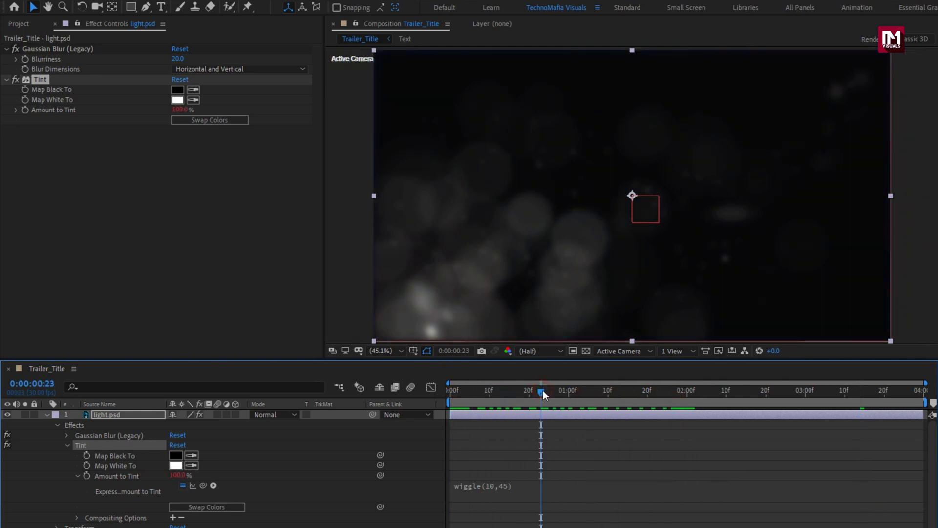
Step: Set the Tint's Map White To color to light grey C8C6C6
{"action": "left_click", "coordinate": [178, 101]}
{"action": "mouse_move", "coordinate": [148, 282]}
{"action": "left_mouse_down"}
{"action": "mouse_move", "coordinate": [128, 280]}
{"action": "mouse_move", "coordinate": [120, 265]}
{"action": "left_mouse_up"}
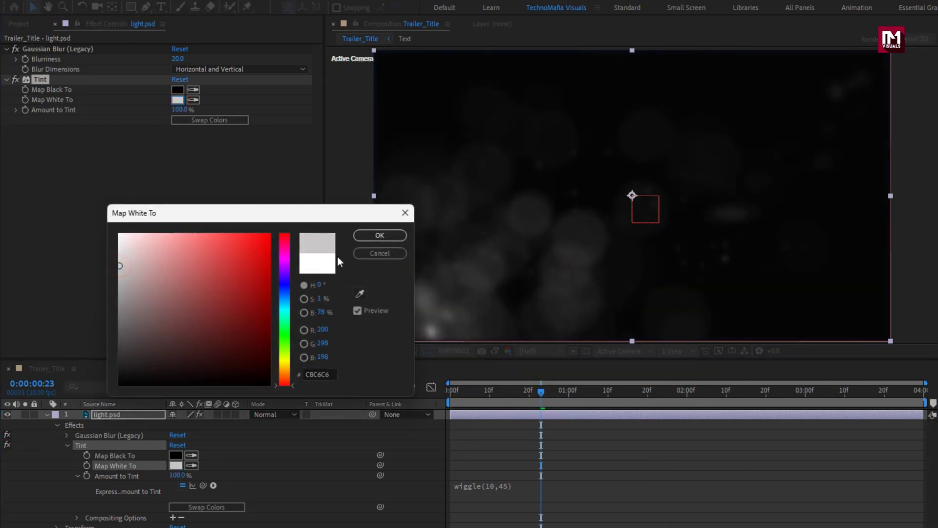
{"action": "left_click", "coordinate": [365, 237]}
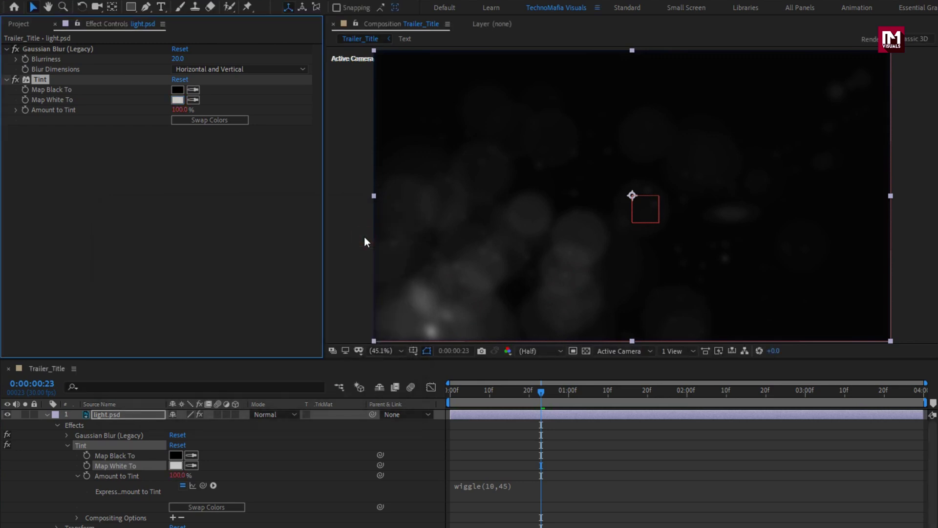
Step: Set the light.psd layer's Opacity to 25% with the playhead at the start of the composition
{"action": "left_click", "coordinate": [46, 414]}
{"action": "key", "text": "t"}
{"action": "left_click_drag", "start_coordinate": [457, 392], "coordinate": [444, 391]}
{"action": "left_click", "coordinate": [117, 415]}
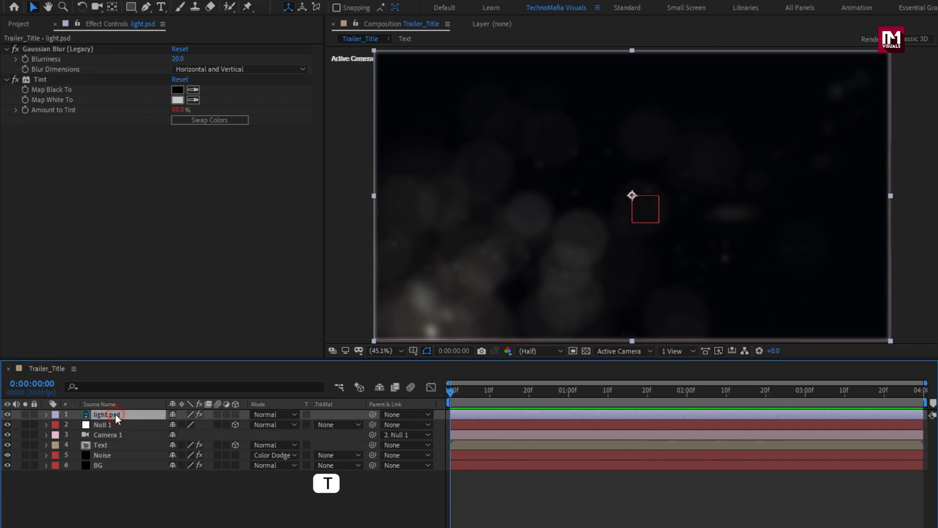
{"action": "key", "text": "t"}
{"action": "left_click", "coordinate": [172, 424]}
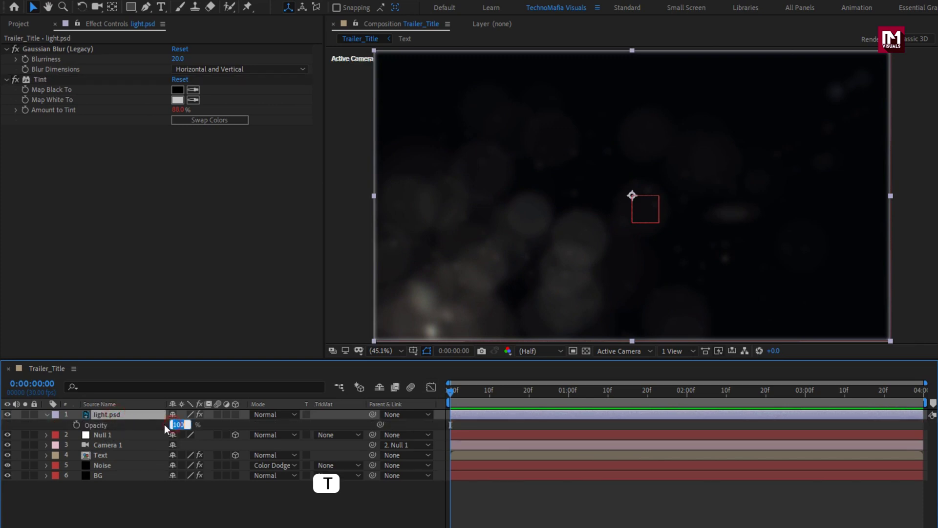
{"action": "type", "text": "25"}
{"action": "key", "text": "Return"}
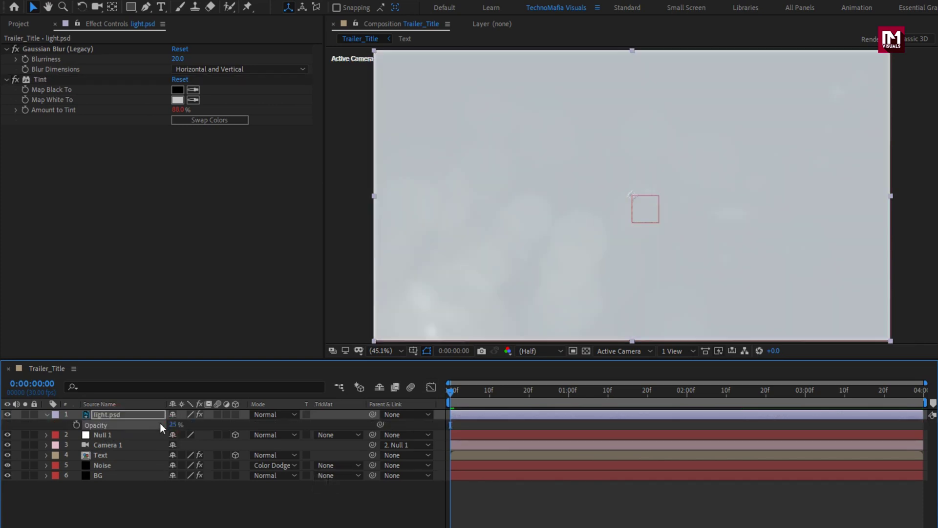
Step: Change the light.psd layer's blending mode to Screen, checking it against the title at 01:08
{"action": "left_click_drag", "start_coordinate": [510, 395], "coordinate": [601, 398]}
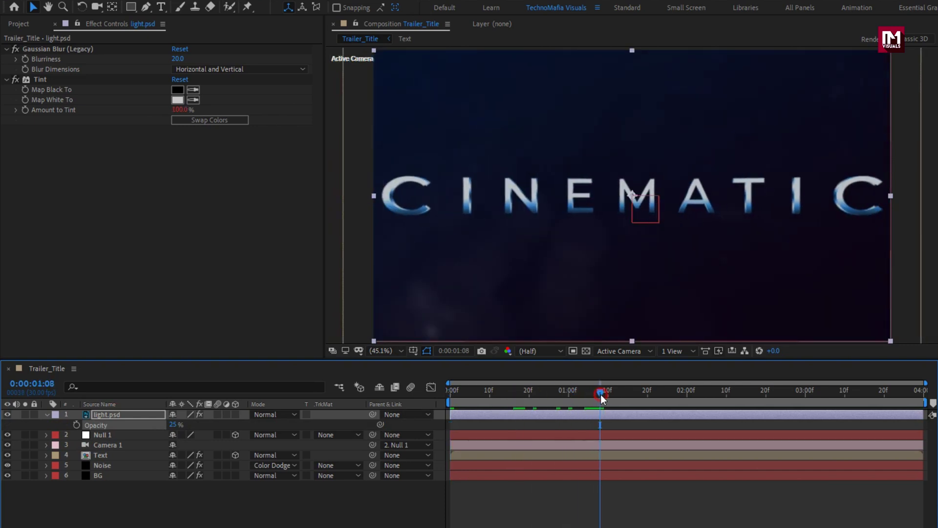
{"action": "left_click", "coordinate": [272, 413]}
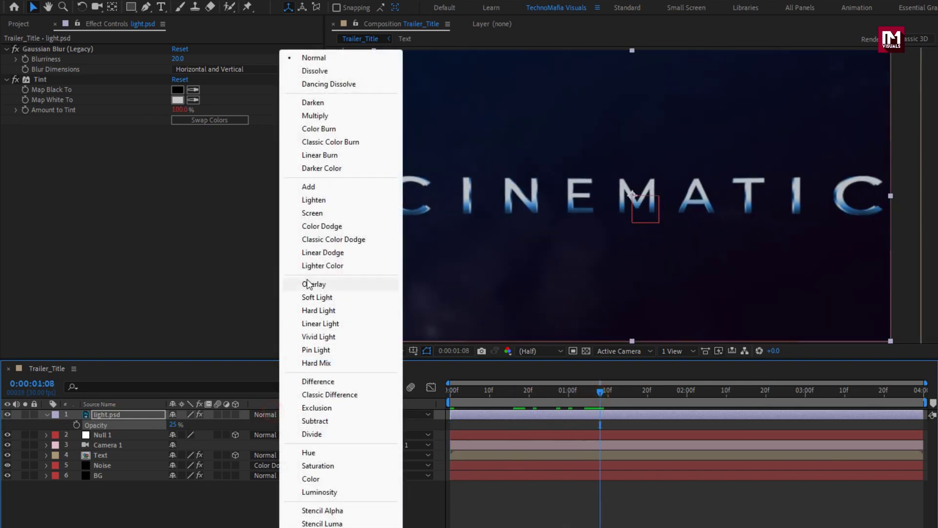
{"action": "left_click", "coordinate": [308, 213]}
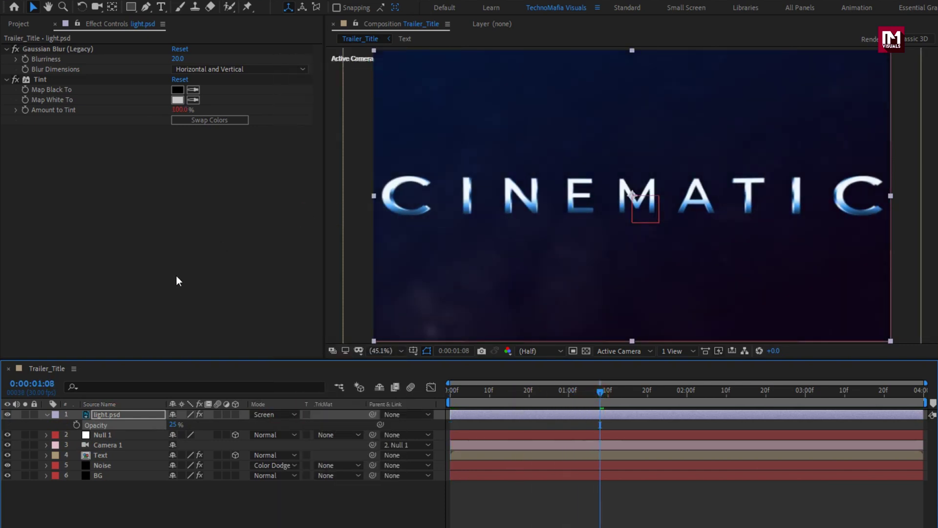
{"action": "left_click", "coordinate": [48, 414]}
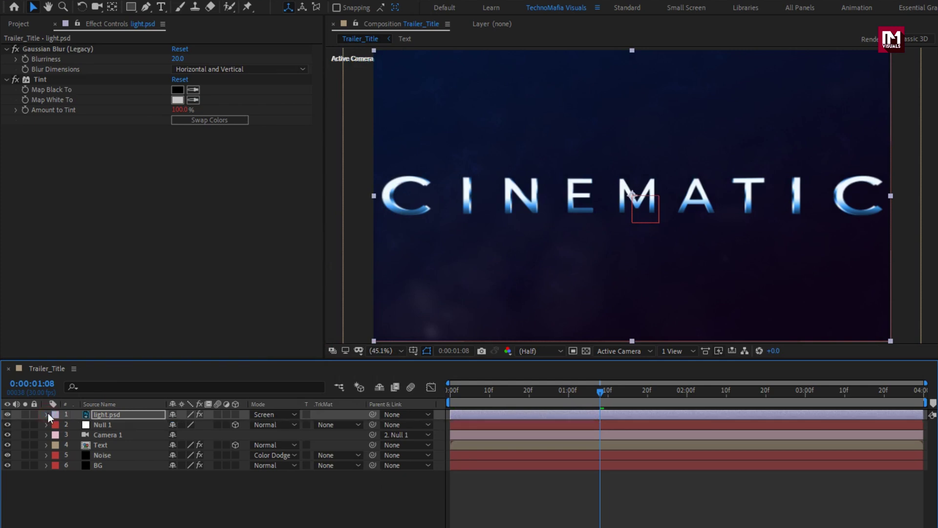
Step: Add Flare 1.mp4 as the topmost layer of Trailer_Title and set its blending mode to Add
{"action": "left_click", "coordinate": [16, 25]}
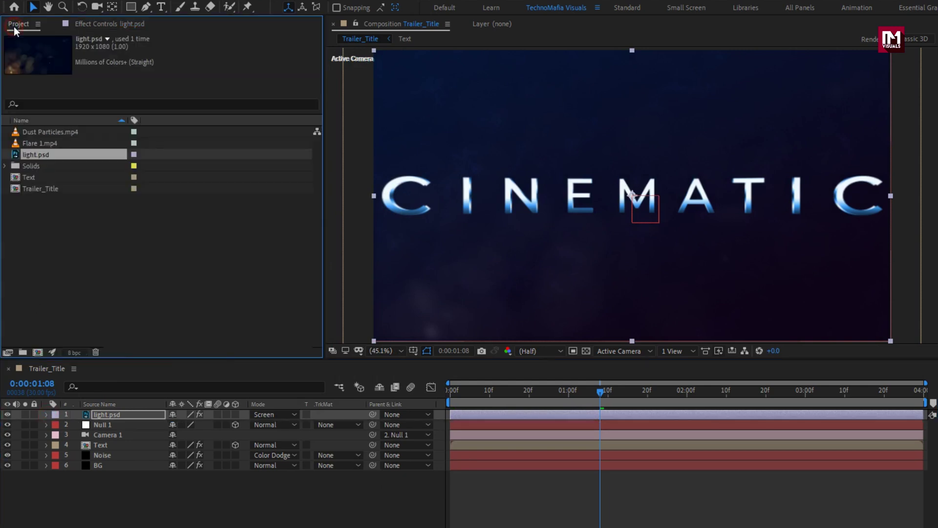
{"action": "left_click", "coordinate": [28, 143]}
{"action": "left_click_drag", "start_coordinate": [28, 145], "coordinate": [125, 410]}
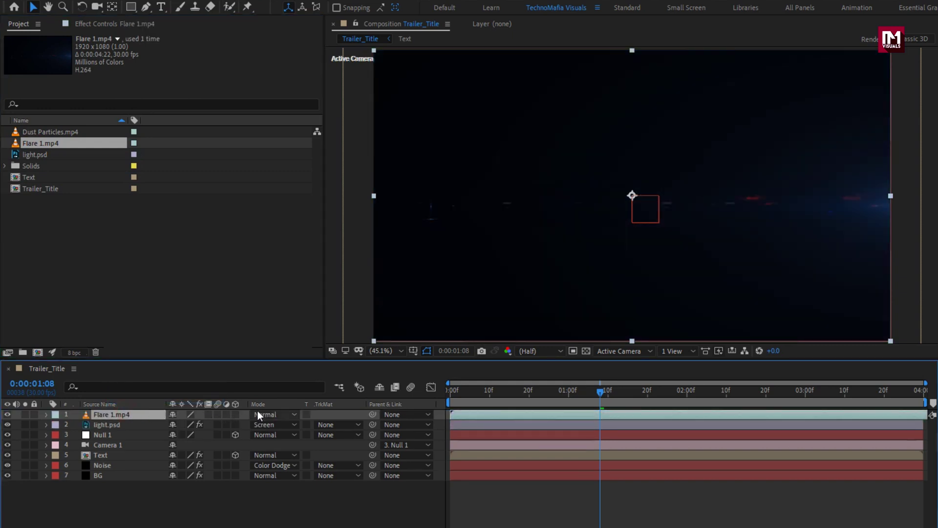
{"action": "left_click", "coordinate": [272, 415]}
{"action": "left_click", "coordinate": [307, 188]}
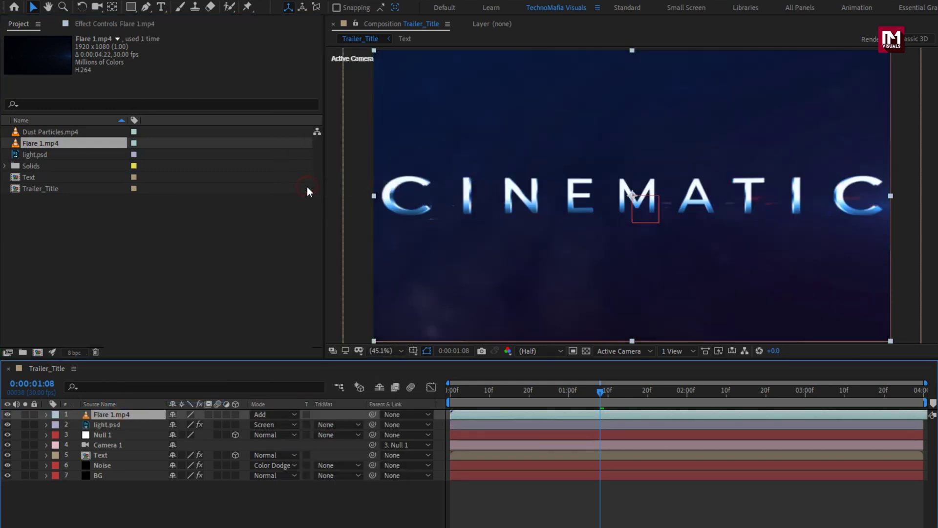
Step: Place Dust Particles.mp4 above the flare layer and set its blending mode to Add
{"action": "left_click", "coordinate": [77, 132]}
{"action": "left_click_drag", "start_coordinate": [68, 137], "coordinate": [139, 412]}
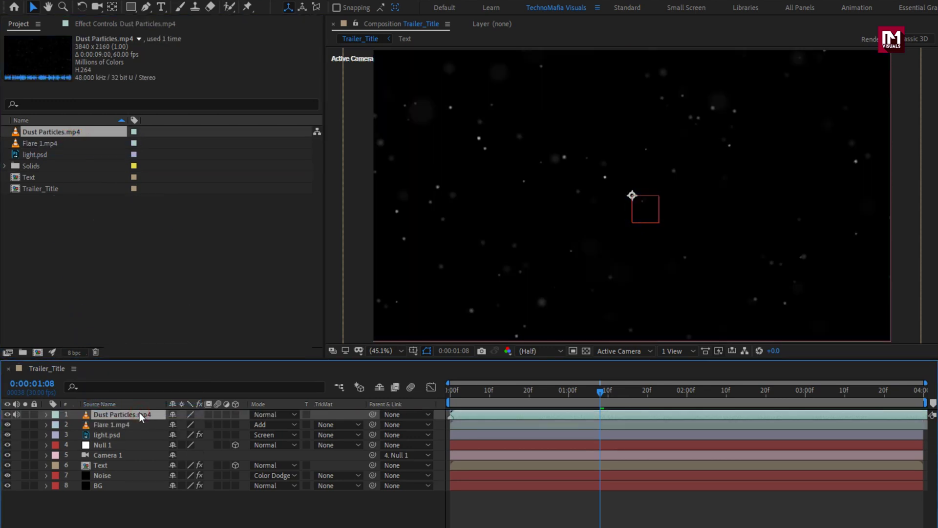
{"action": "left_click", "coordinate": [273, 414]}
{"action": "left_click", "coordinate": [308, 187]}
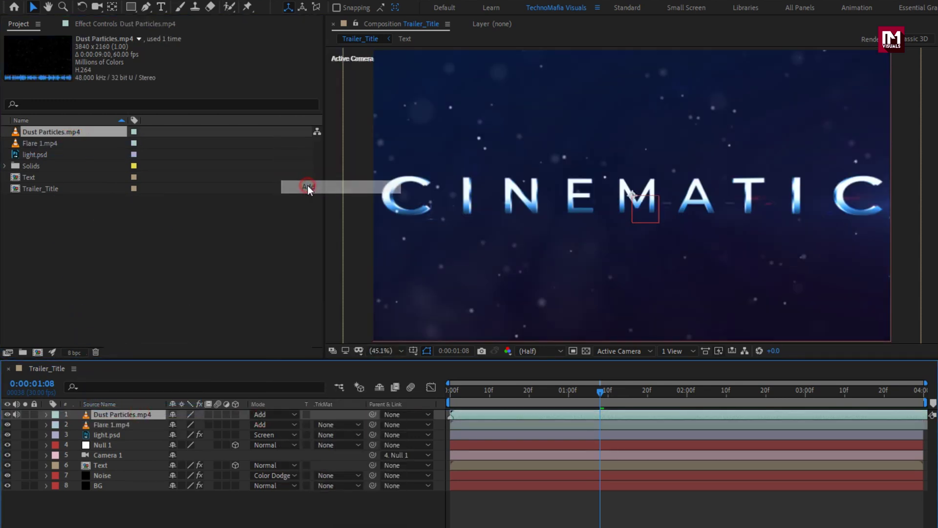
Step: Reduce the Dust Particles.mp4 layer's Opacity to 50%
{"action": "key", "text": "t"}
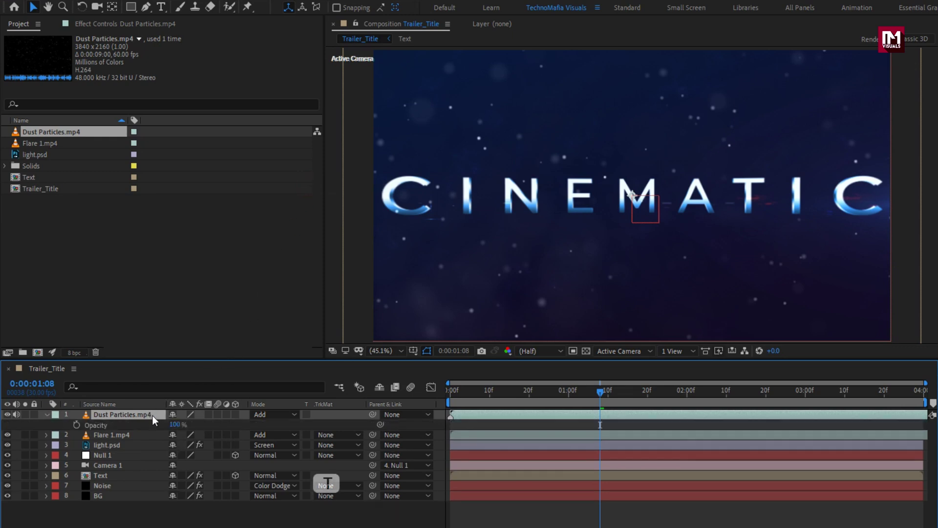
{"action": "left_click", "coordinate": [178, 424]}
{"action": "type", "text": "50"}
{"action": "key", "text": "Return"}
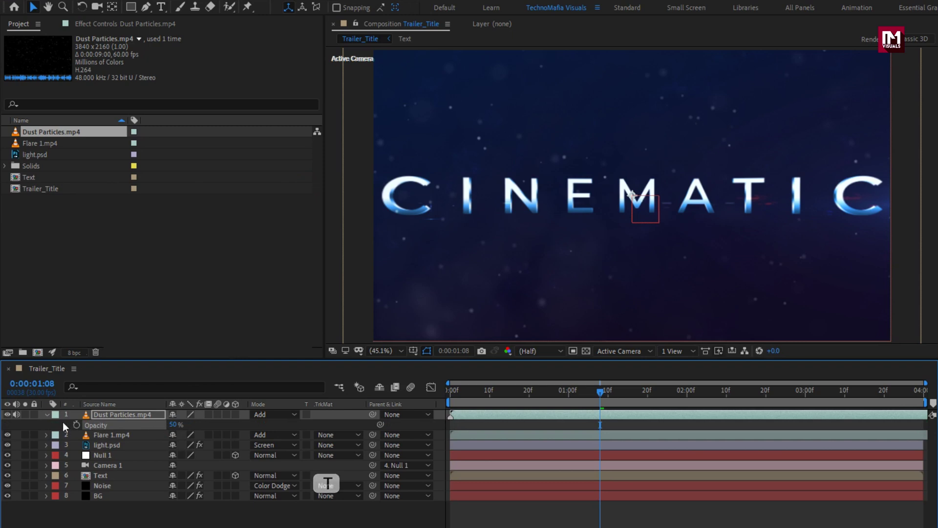
{"action": "left_click", "coordinate": [47, 415]}
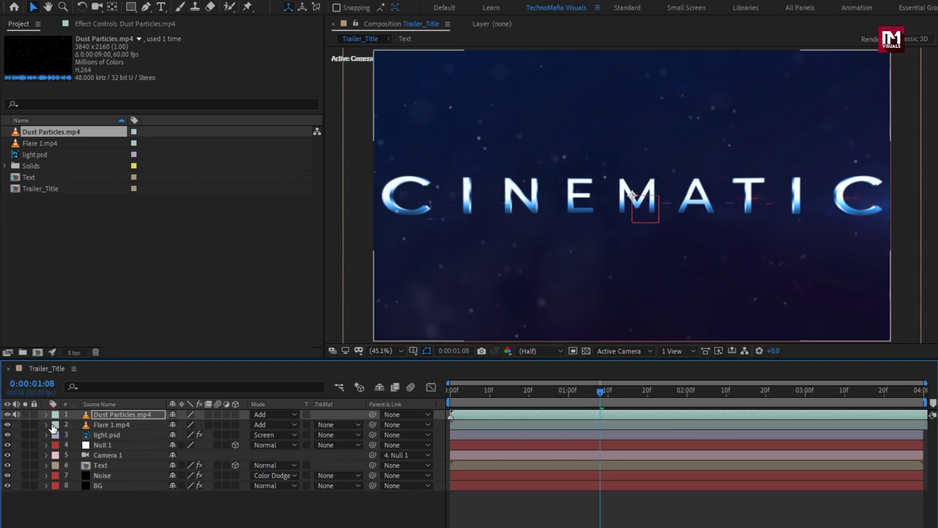
Step: Create an adjustment layer above all layers and apply the Noise effect with Amount of Noise at 5%
{"action": "right_click", "coordinate": [146, 508]}
{"action": "mouse_move", "coordinate": [176, 379]}
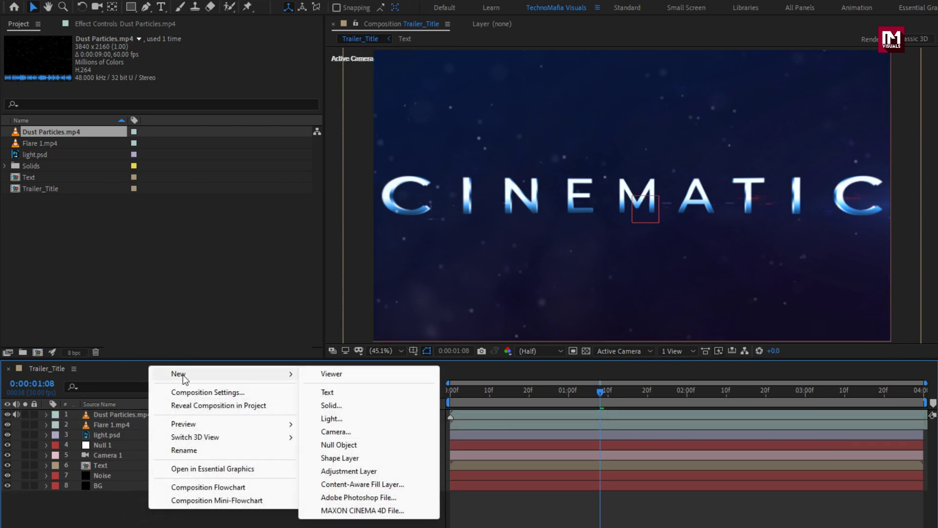
{"action": "left_click", "coordinate": [347, 470]}
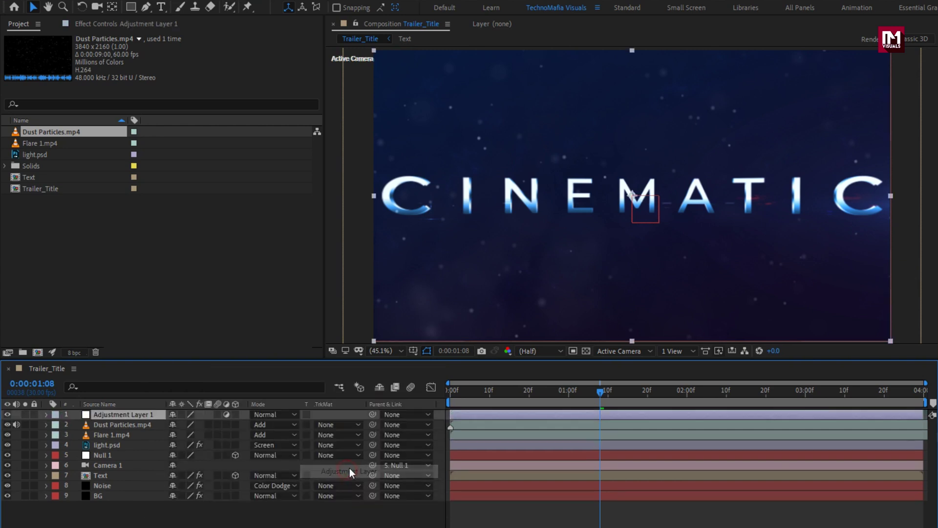
{"action": "left_click", "coordinate": [800, 40]}
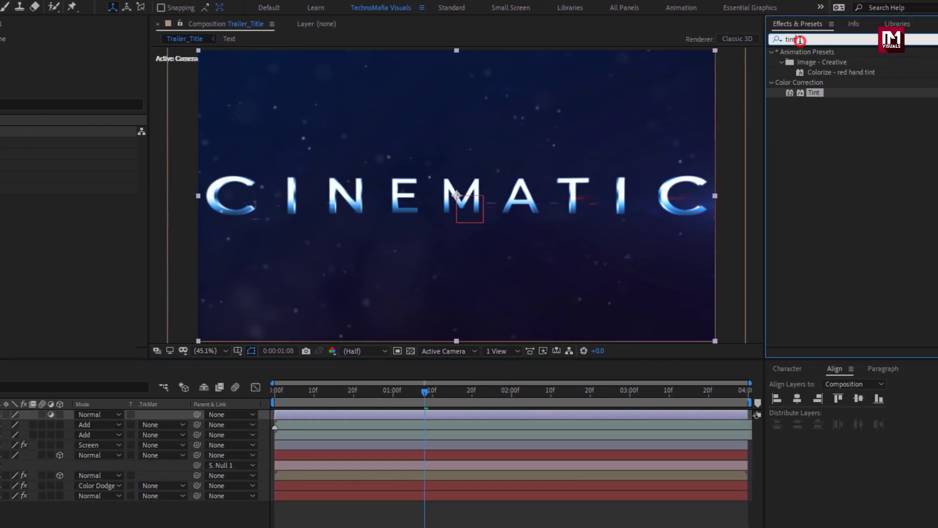
{"action": "type", "text": "noise"}
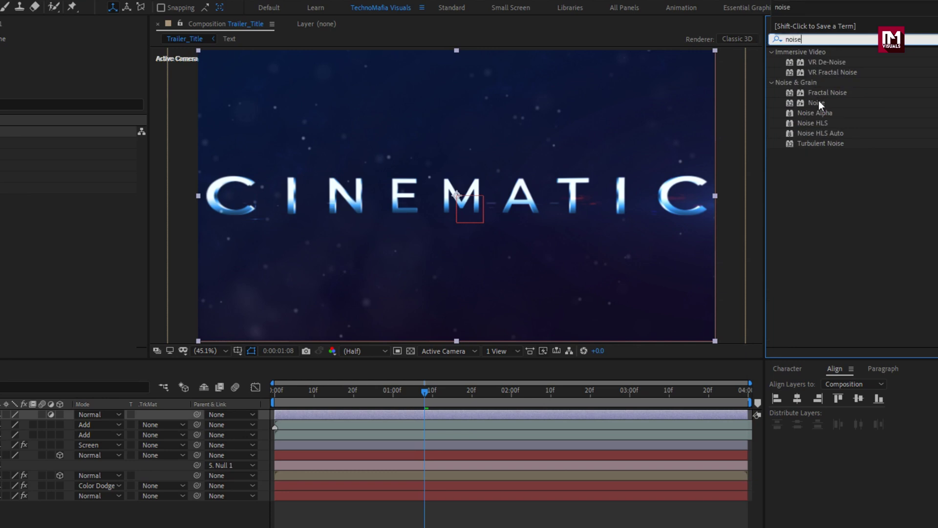
{"action": "double_click", "coordinate": [816, 103]}
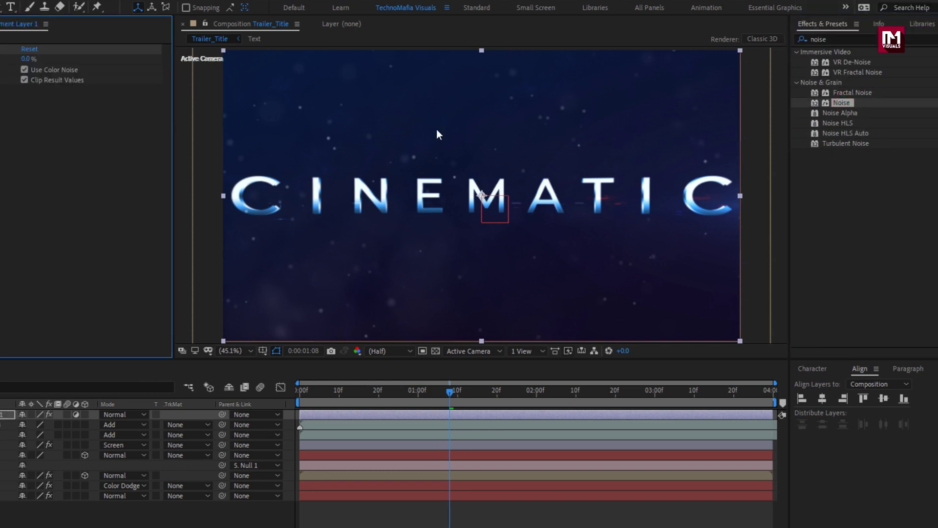
{"action": "type", "text": "5"}
{"action": "key", "text": "Return"}
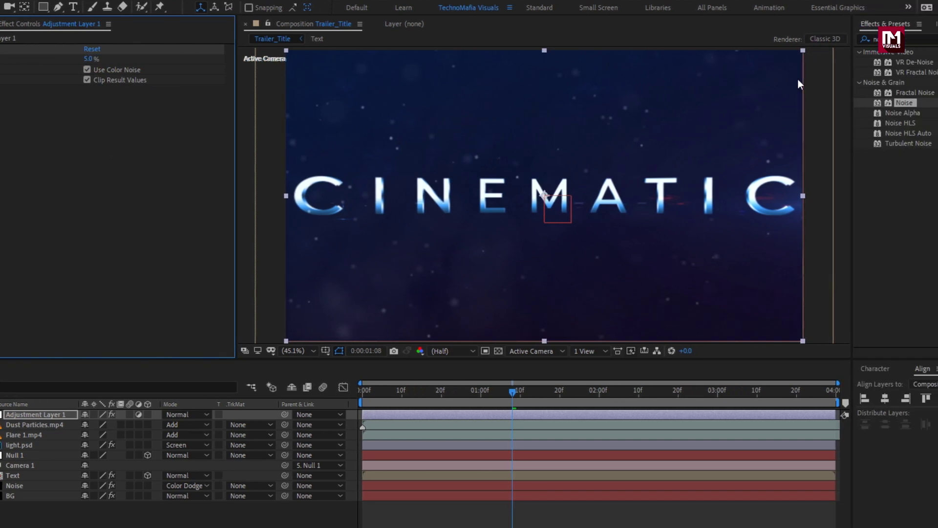
Step: Apply Curves to the adjustment layer, shape the RGB curve into a gentle S for more contrast, and check the look at 02:23
{"action": "left_click", "coordinate": [760, 40]}
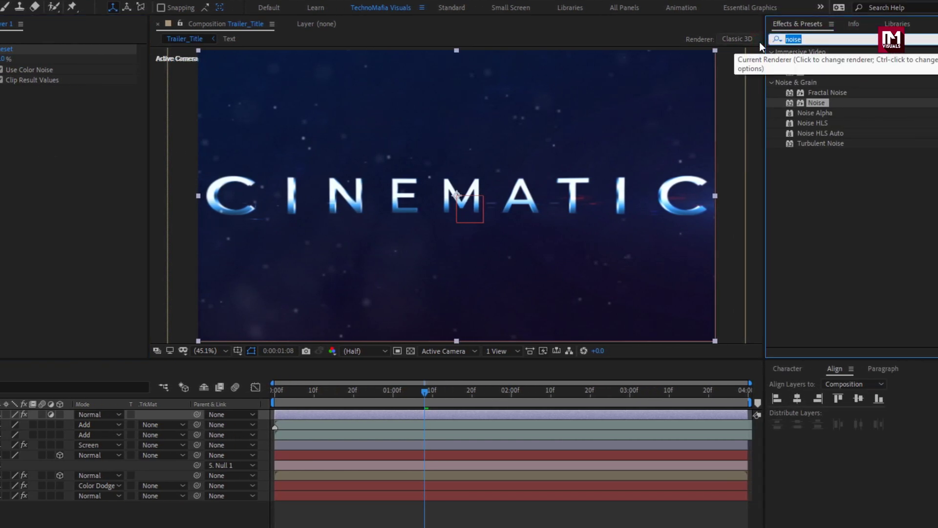
{"action": "type", "text": "curv"}
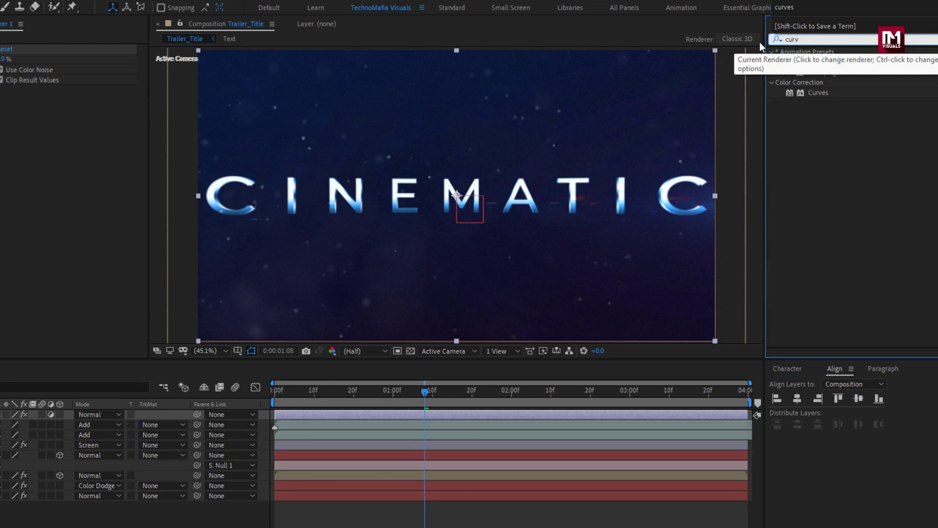
{"action": "double_click", "coordinate": [816, 92]}
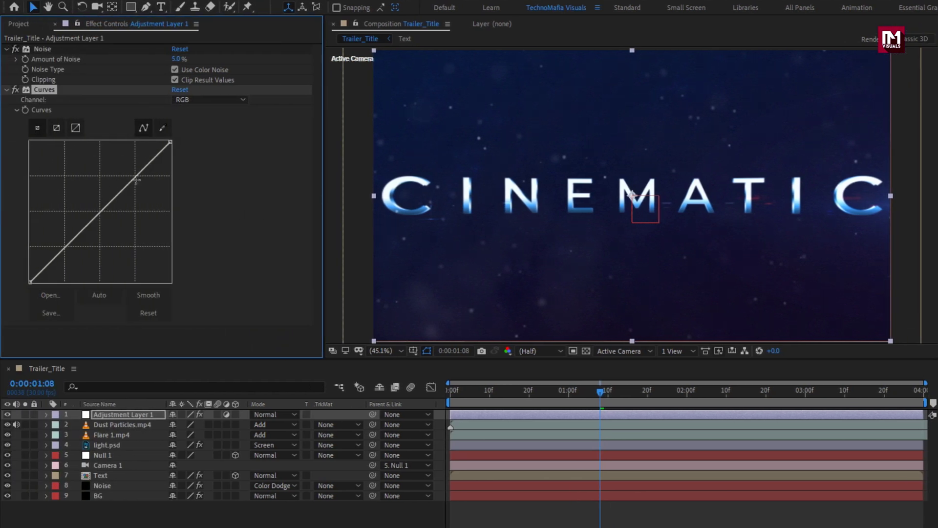
{"action": "left_click_drag", "start_coordinate": [132, 176], "coordinate": [127, 167]}
{"action": "left_click_drag", "start_coordinate": [61, 231], "coordinate": [66, 254]}
{"action": "left_click_drag", "start_coordinate": [126, 169], "coordinate": [126, 169]}
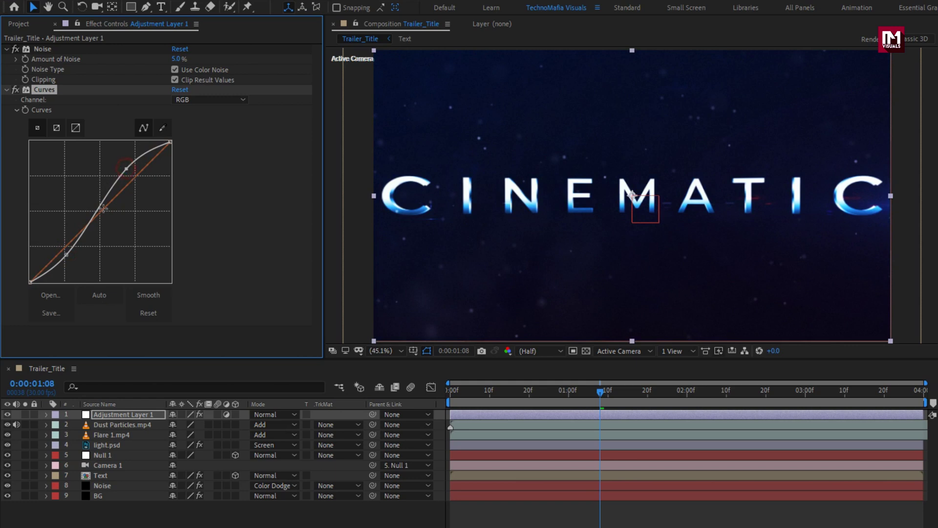
{"action": "left_click_drag", "start_coordinate": [67, 255], "coordinate": [67, 255]}
{"action": "left_click_drag", "start_coordinate": [726, 394], "coordinate": [778, 399]}
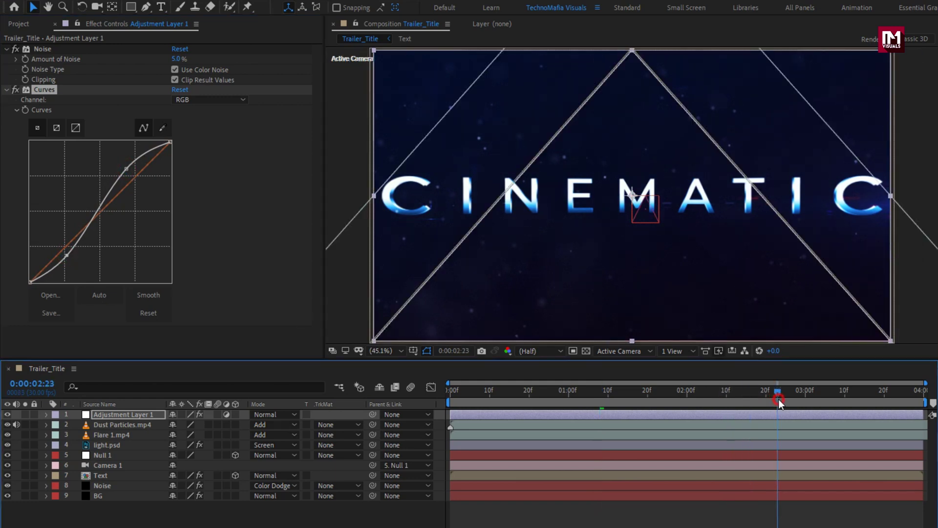
Step: Create a second adjustment layer on top and apply the Wiggle - position preset to it
{"action": "left_click", "coordinate": [180, 523]}
{"action": "right_click", "coordinate": [180, 525]}
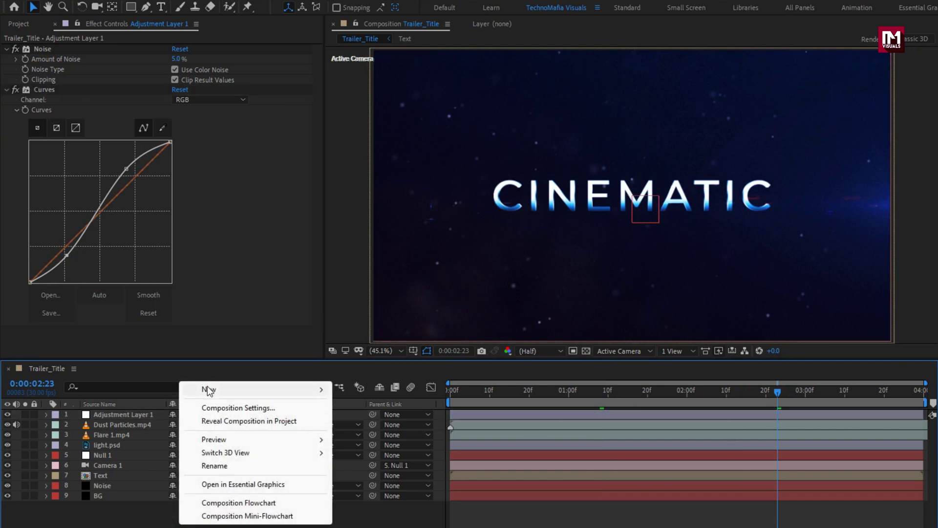
{"action": "mouse_move", "coordinate": [206, 386]}
{"action": "left_click", "coordinate": [362, 486]}
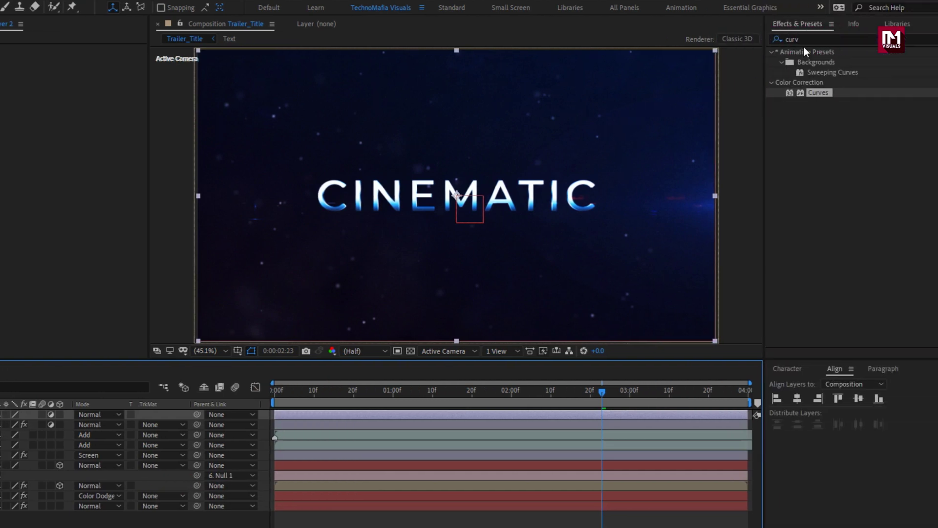
{"action": "left_click", "coordinate": [801, 41]}
{"action": "type", "text": "wi"}
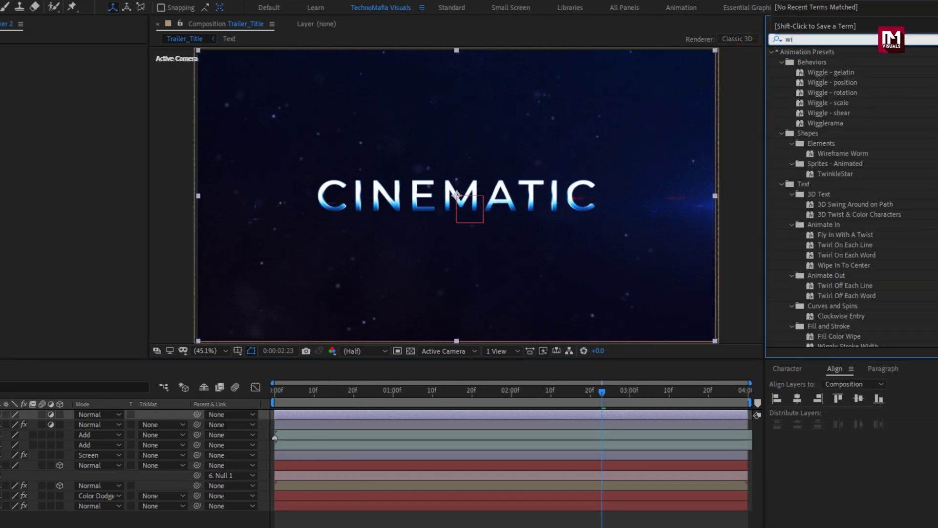
{"action": "left_click", "coordinate": [839, 83]}
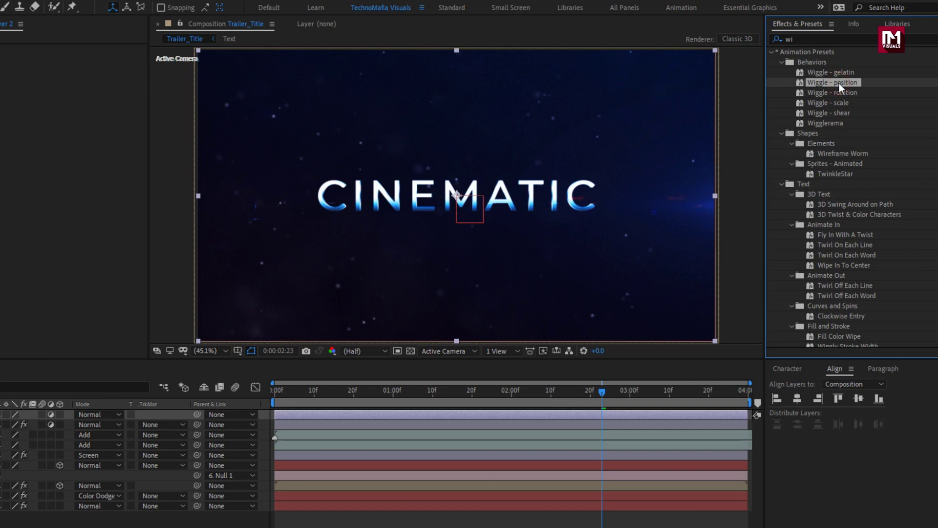
{"action": "double_click", "coordinate": [840, 83]}
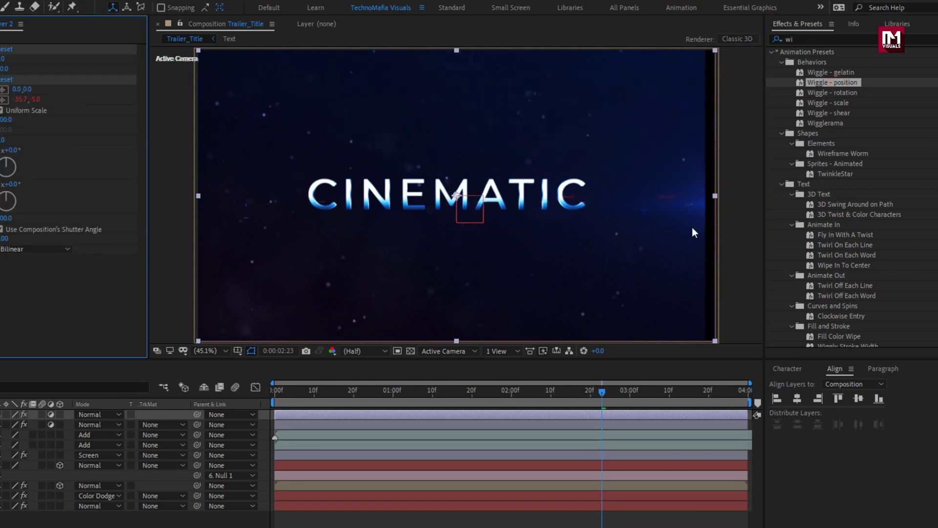
Step: At 02:00, add keyframes for Adjustment Layer 2's Wiggle Speed at 100 and Wiggle Amount at 2 pixels
{"action": "left_click", "coordinate": [513, 395]}
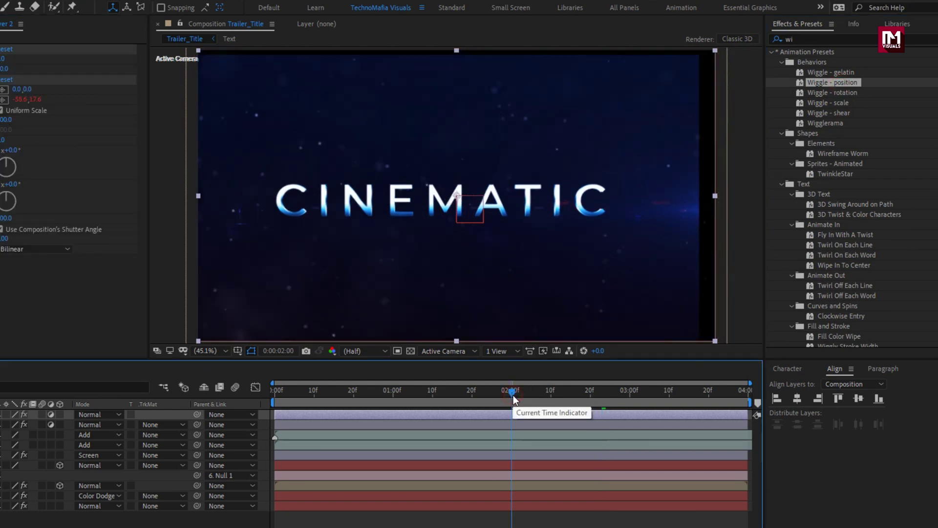
{"action": "left_click", "coordinate": [25, 59]}
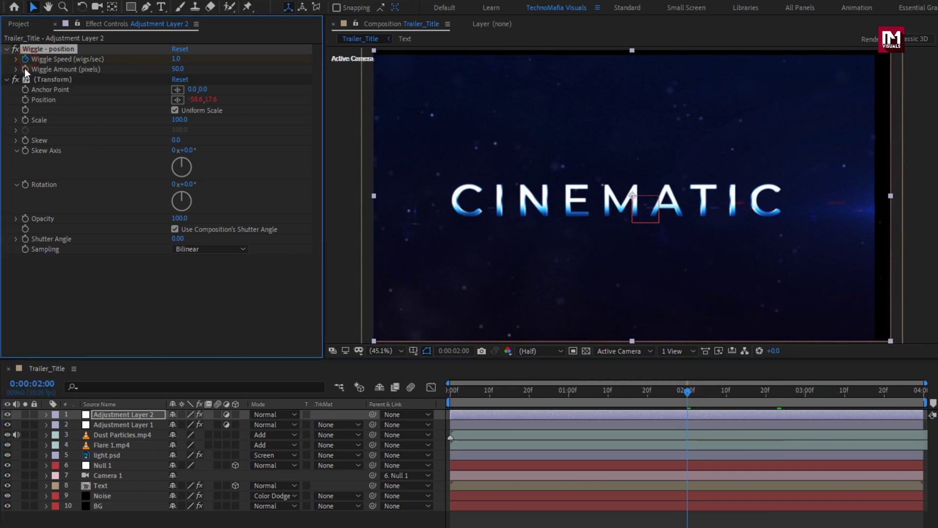
{"action": "left_click", "coordinate": [25, 69]}
{"action": "type", "text": "100"}
{"action": "key", "text": "Return"}
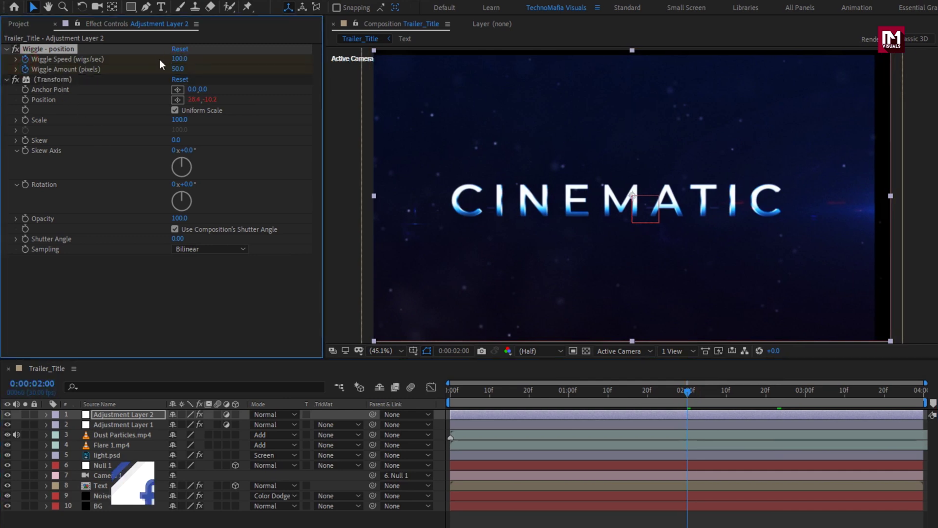
{"action": "left_click", "coordinate": [175, 70]}
{"action": "type", "text": "2"}
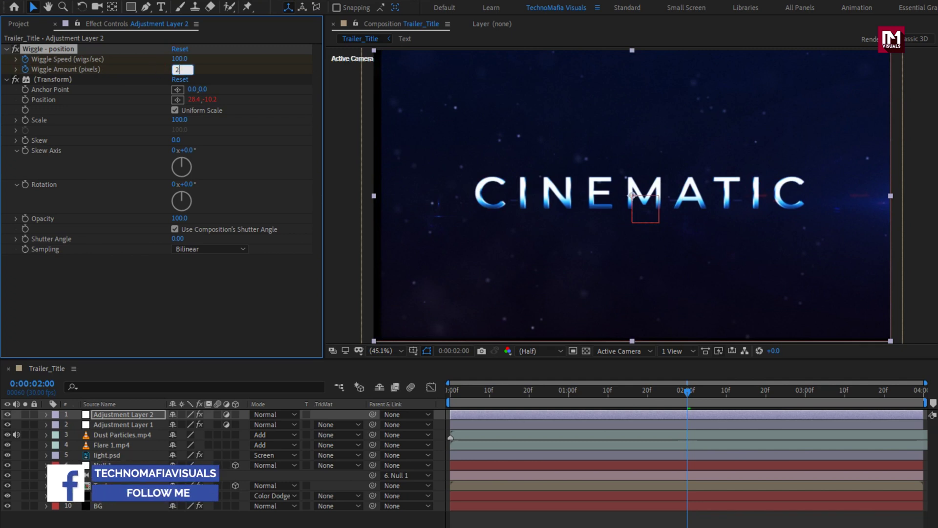
{"action": "key", "text": "Return"}
Step: At 03:00, set keyframes for both Wiggle Speed and Wiggle Amount at 0, and return to the start of the timeline
{"action": "left_click_drag", "start_coordinate": [691, 398], "coordinate": [805, 391]}
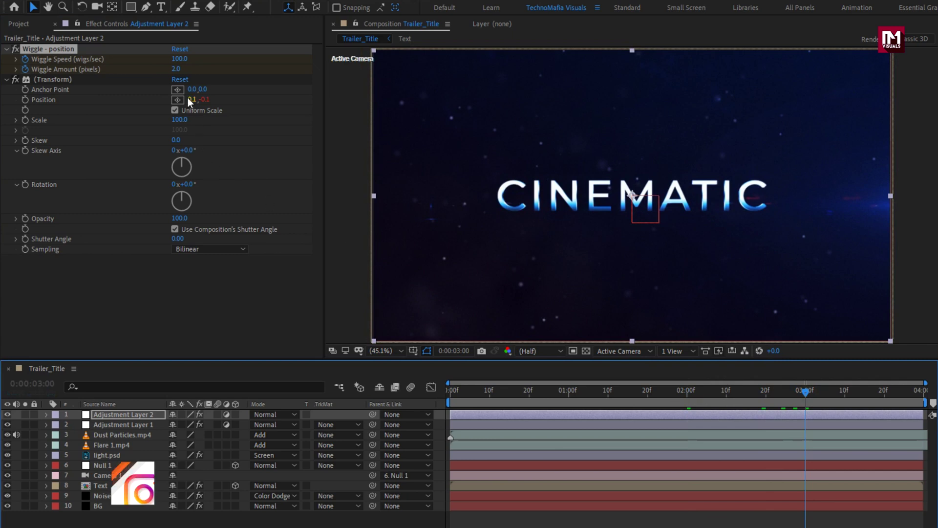
{"action": "left_click", "coordinate": [179, 59]}
{"action": "type", "text": "0"}
{"action": "key", "text": "Return"}
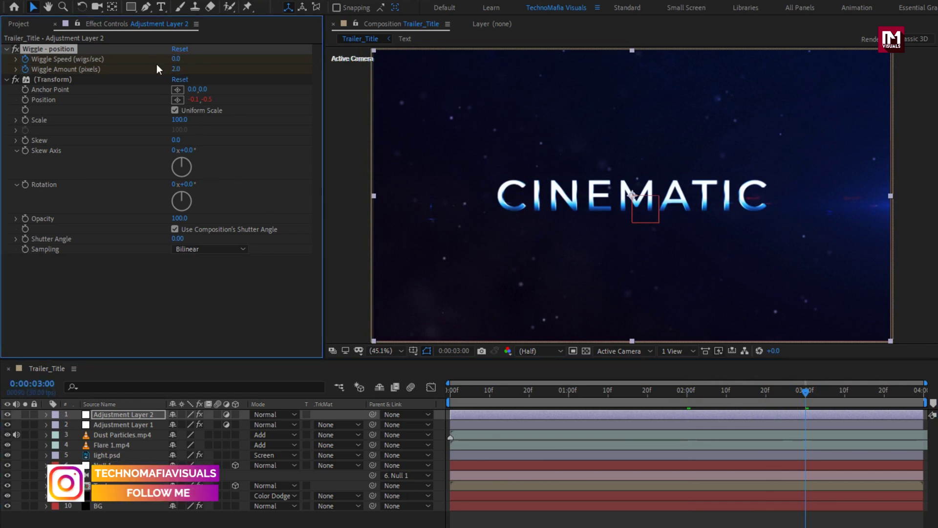
{"action": "type", "text": "0"}
{"action": "key", "text": "Return"}
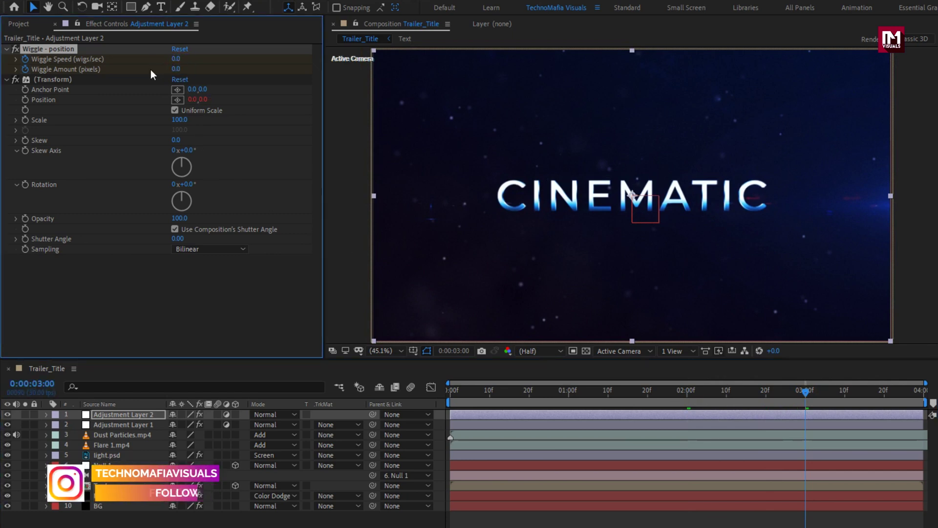
{"action": "left_click", "coordinate": [453, 396]}
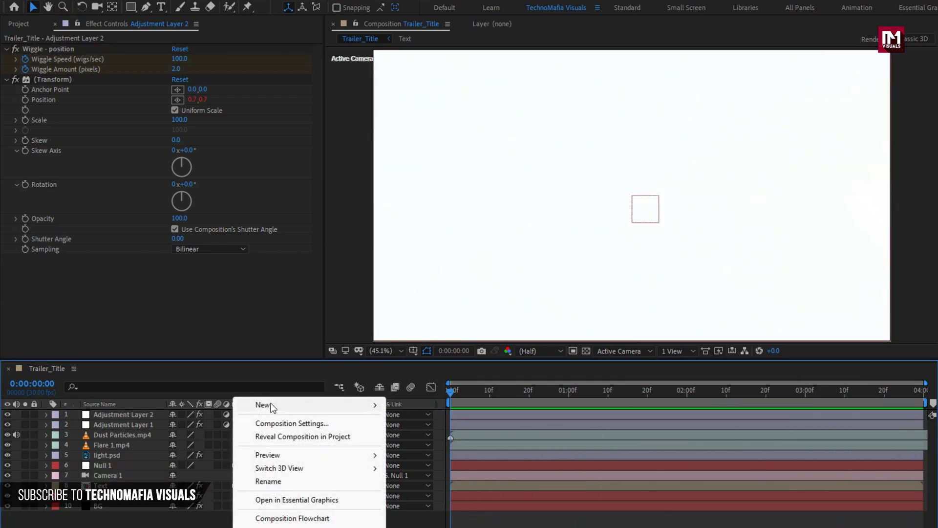
Step: Create a black 1920 × 1080 solid named Frame above all layers and add a full-size rectangular mask to it
{"action": "mouse_move", "coordinate": [272, 407]}
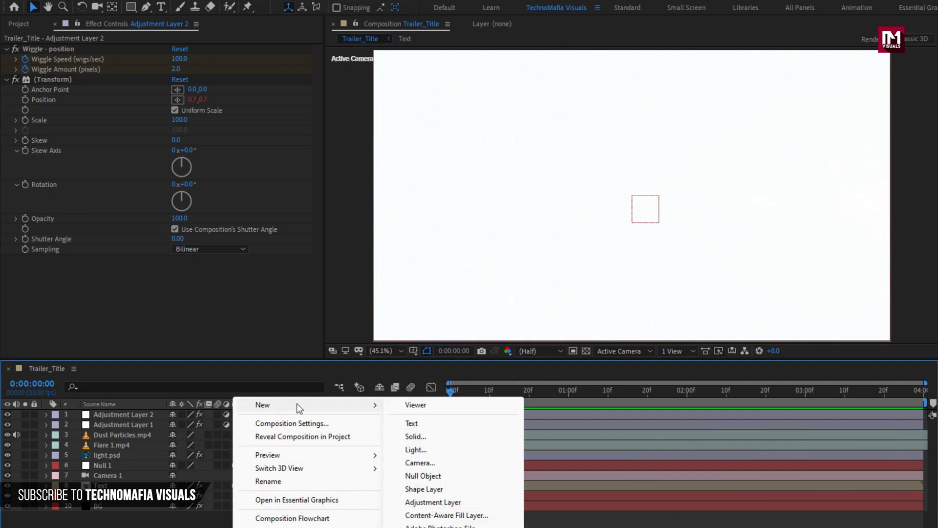
{"action": "left_click", "coordinate": [442, 436]}
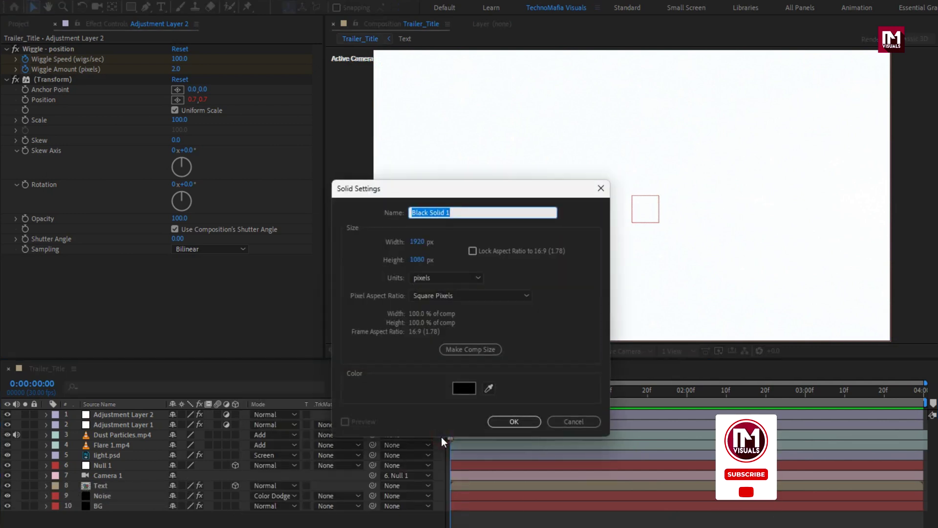
{"action": "type", "text": "Frame"}
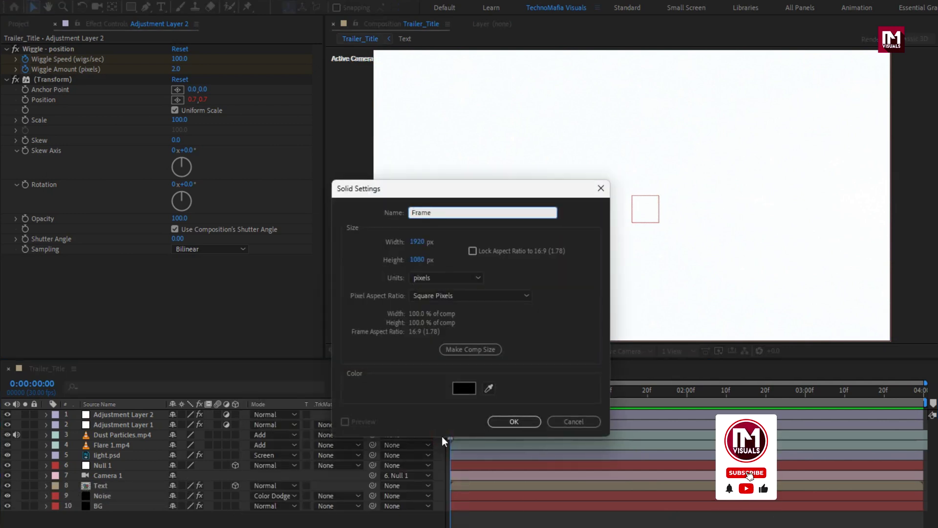
{"action": "left_click", "coordinate": [505, 421]}
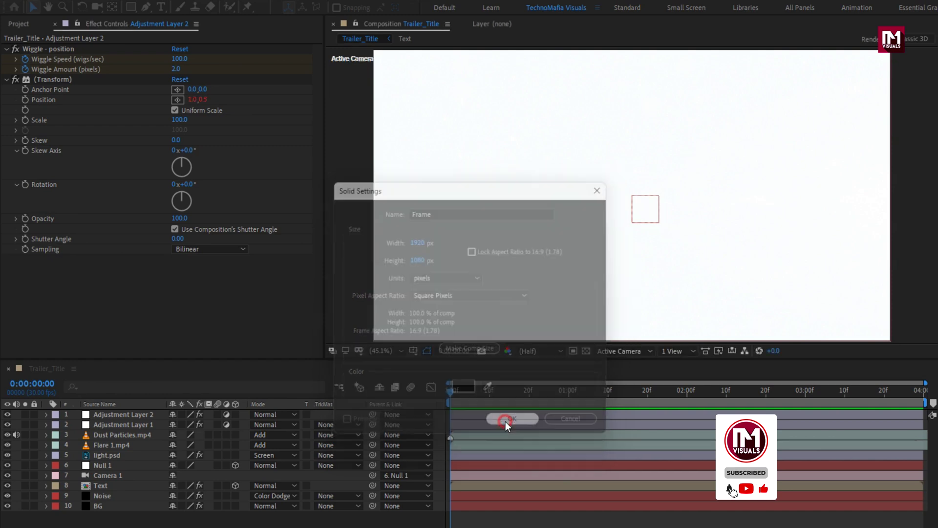
{"action": "double_click", "coordinate": [130, 8]}
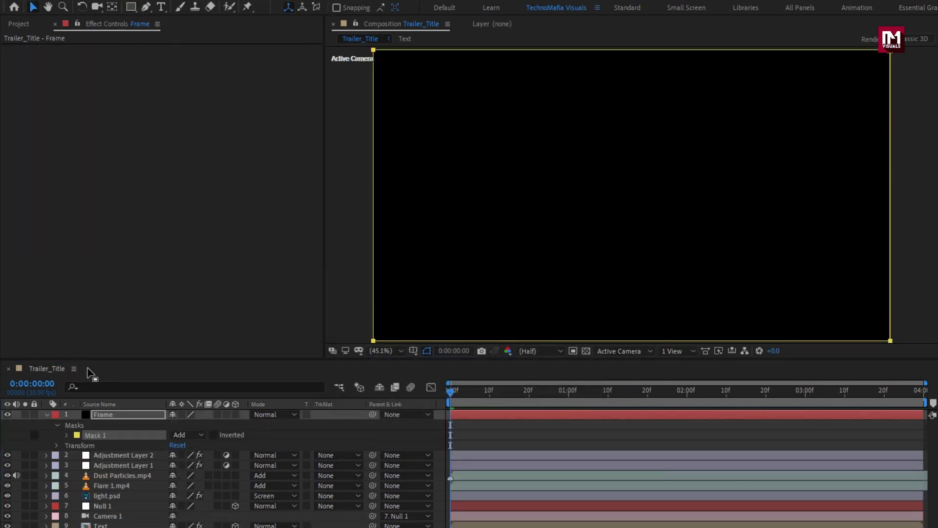
Step: Set the Frame mask's shape in % of source, with Top at 10% and Bottom at 90%
{"action": "left_click", "coordinate": [68, 436]}
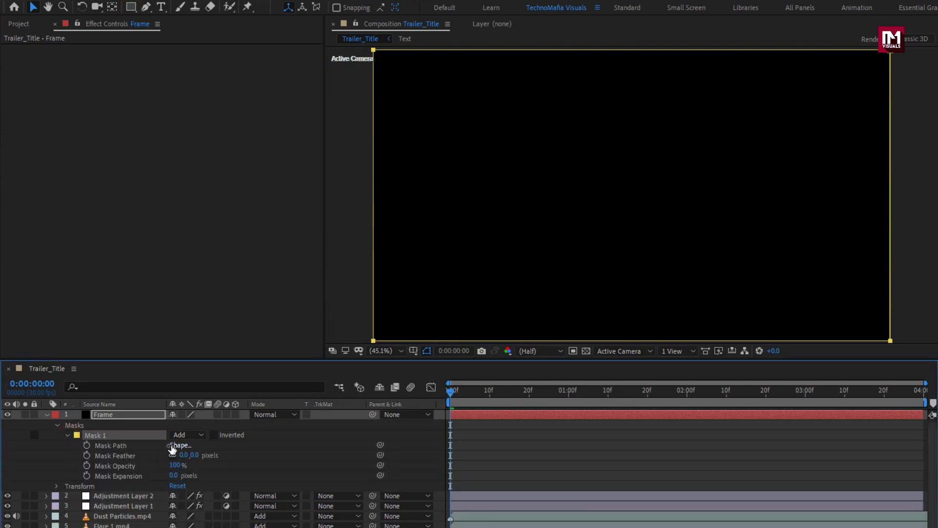
{"action": "left_click", "coordinate": [172, 446]}
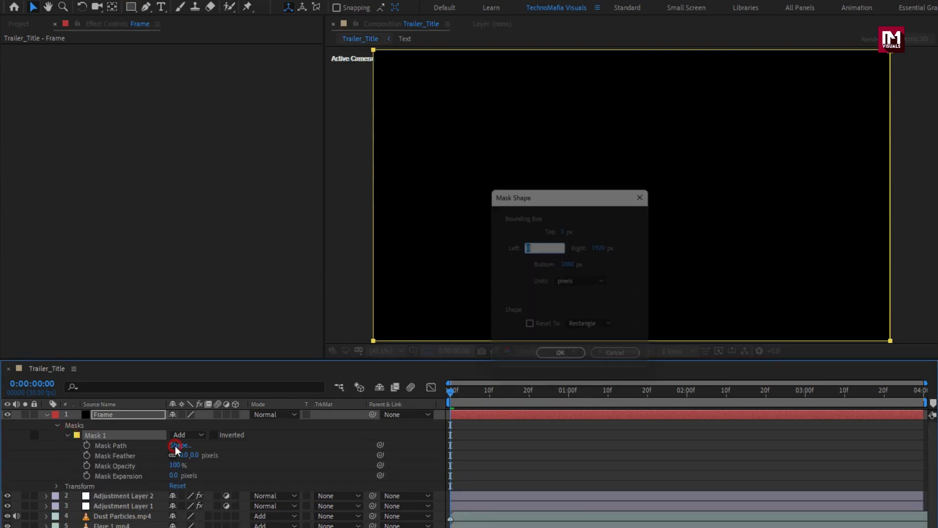
{"action": "left_click", "coordinate": [593, 289]}
{"action": "left_click", "coordinate": [590, 335]}
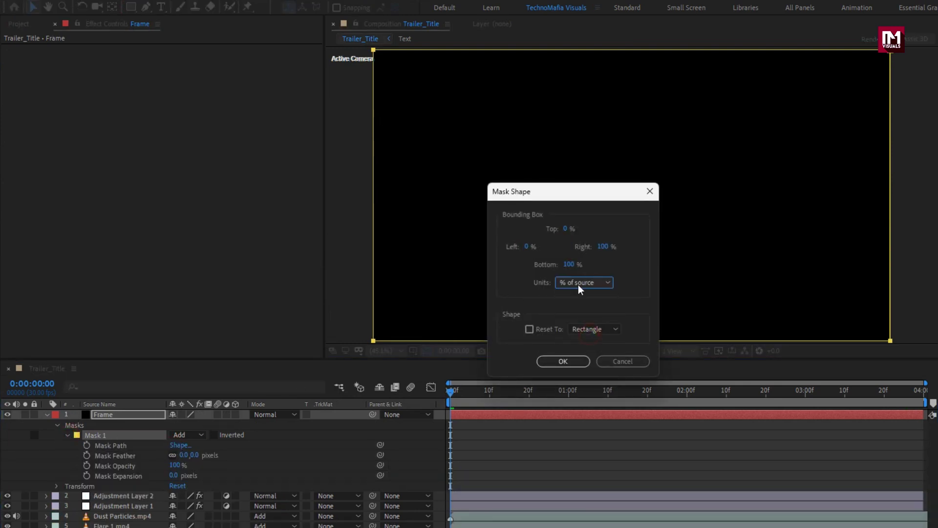
{"action": "left_click", "coordinate": [566, 230]}
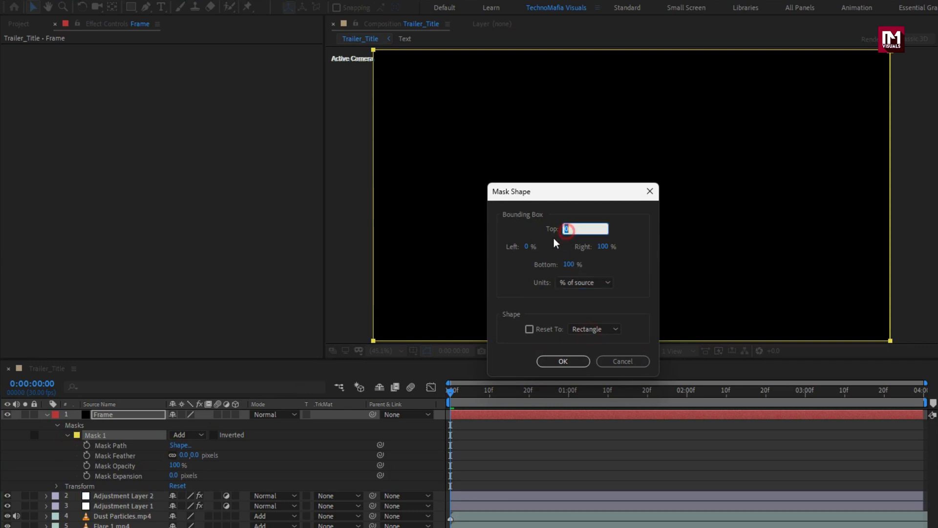
{"action": "type", "text": "10"}
{"action": "left_click", "coordinate": [567, 265]}
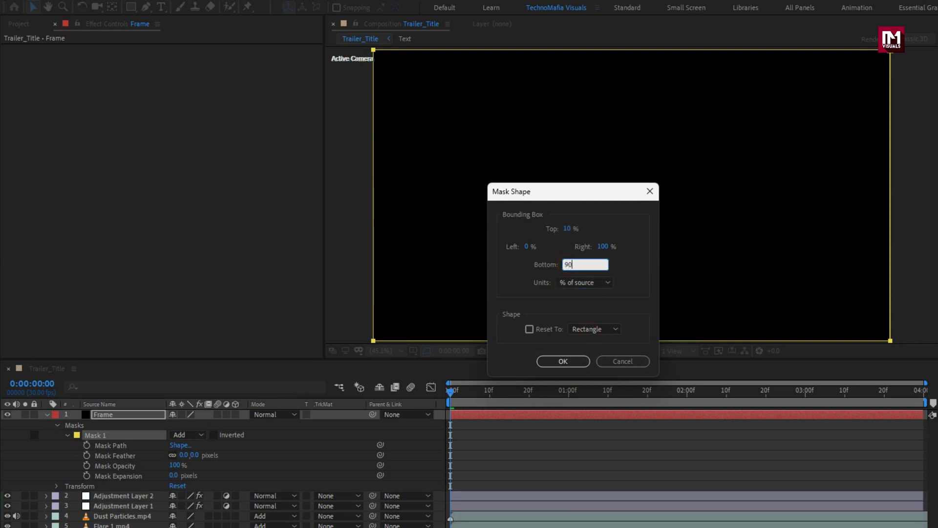
{"action": "left_click", "coordinate": [561, 361]}
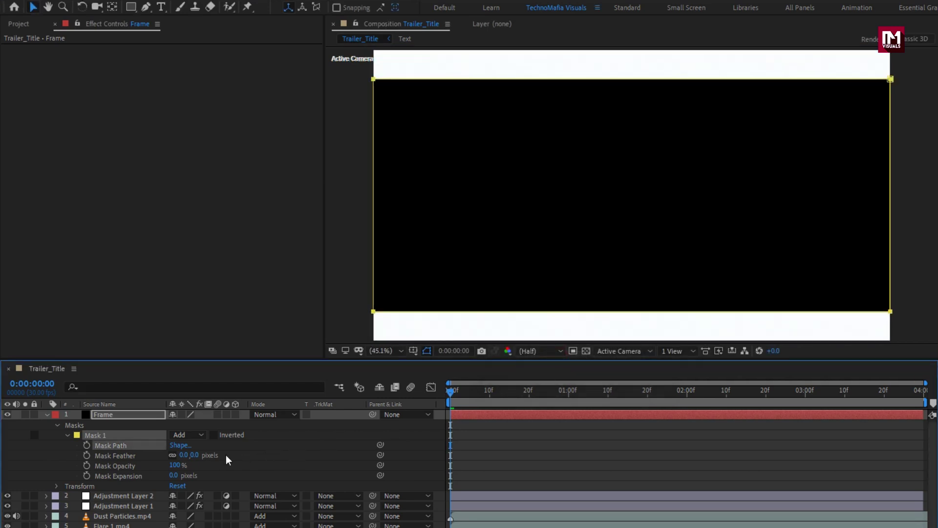
Step: Invert the Frame layer's mask to form letterbox bars, collapse the layer and preview the composition from the start
{"action": "left_click", "coordinate": [213, 435]}
{"action": "left_click", "coordinate": [47, 414]}
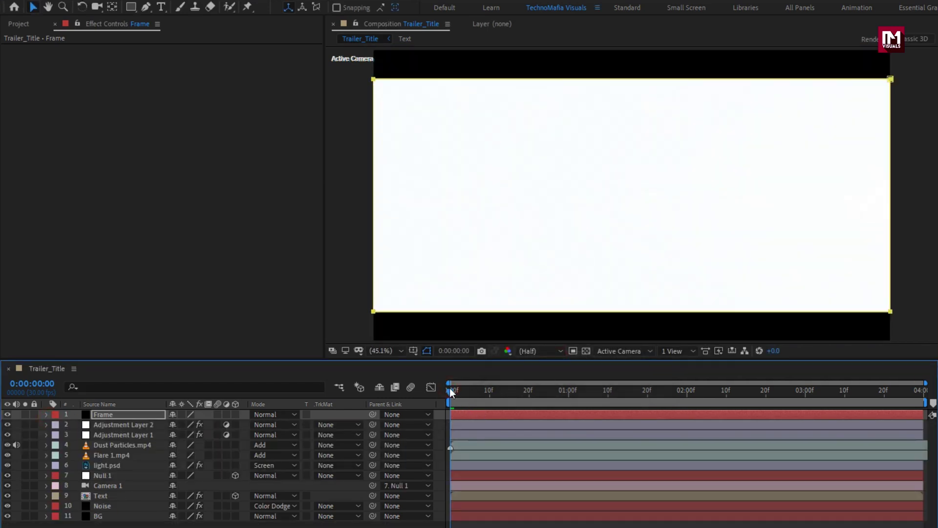
{"action": "key", "text": "space"}
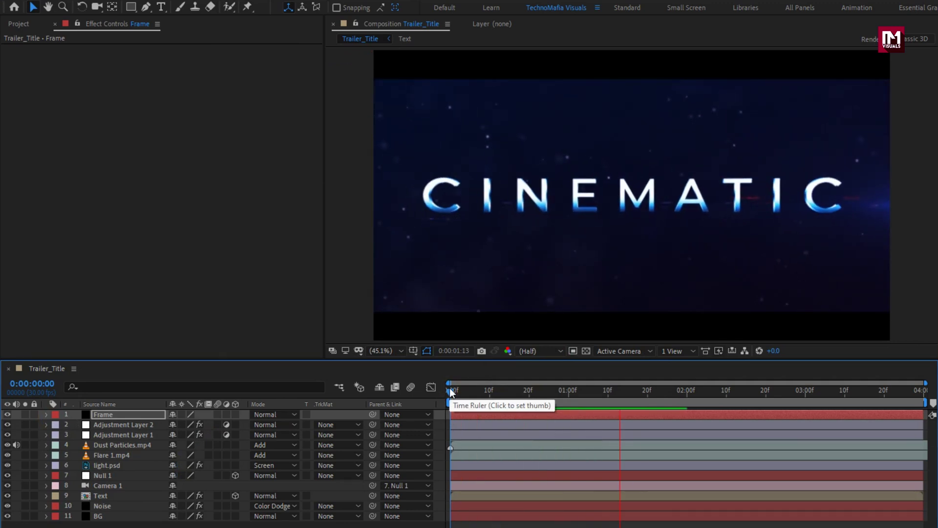